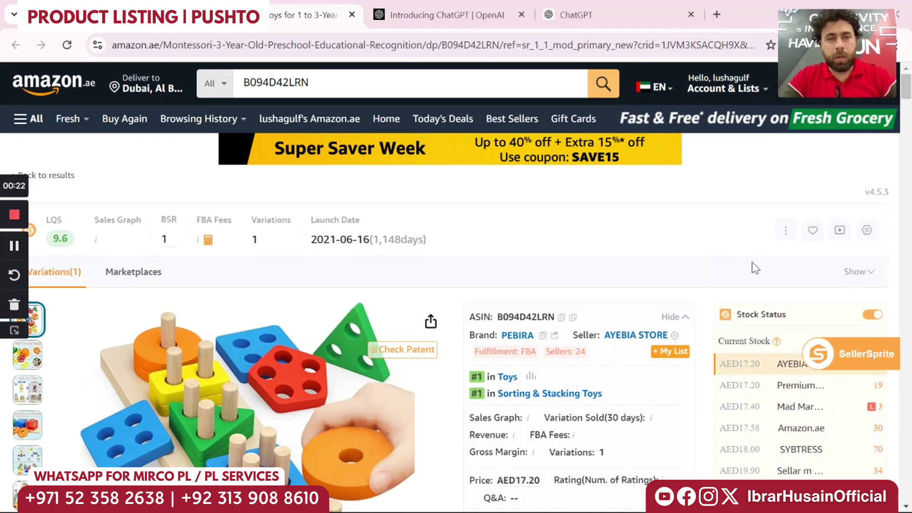
# Examine the Montessori toy listing's images, title, bullet points, technical details and manufacturer content
pyautogui.scroll(-1, 625, 279)
pyautogui.scroll(-3, 626, 279)
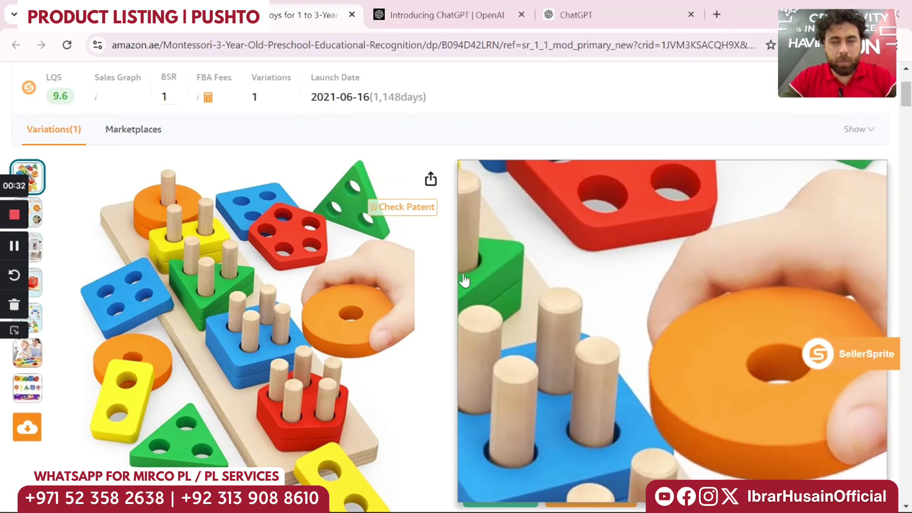
pyautogui.scroll(-8, 674, 243)
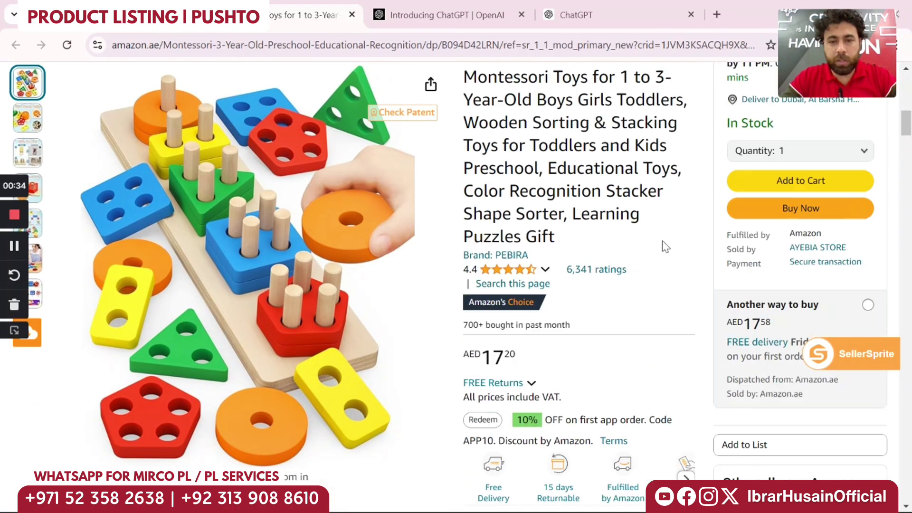
pyautogui.scroll(3, 587, 227)
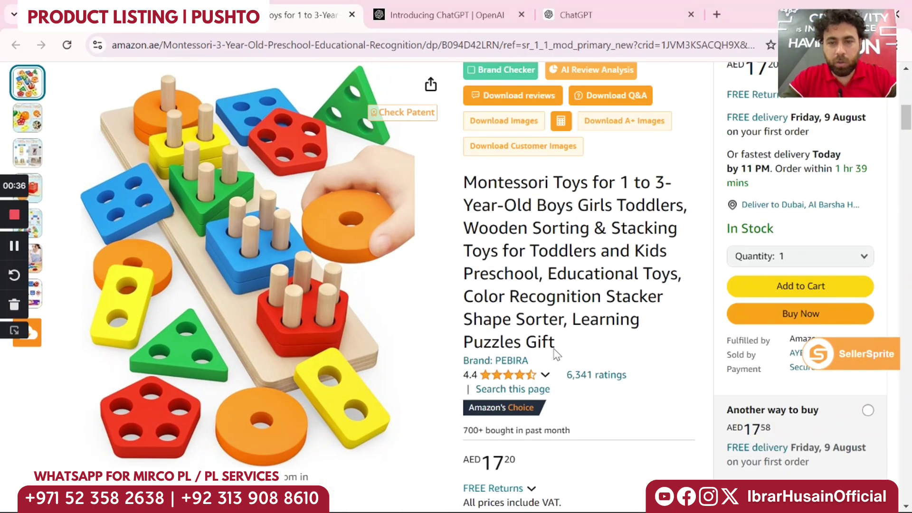
pyautogui.moveTo(556, 348); pyautogui.dragTo(496, 183)
pyautogui.scroll(-7, 546, 281)
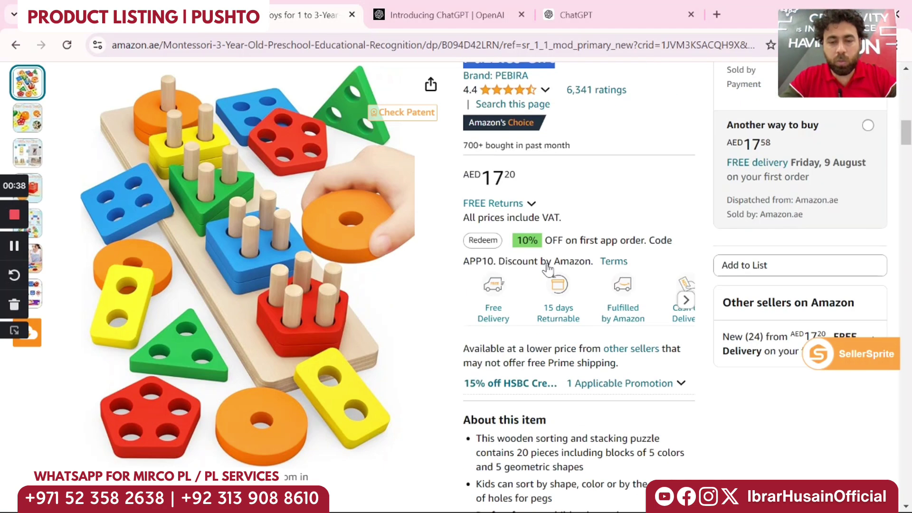
pyautogui.scroll(-5, 547, 280)
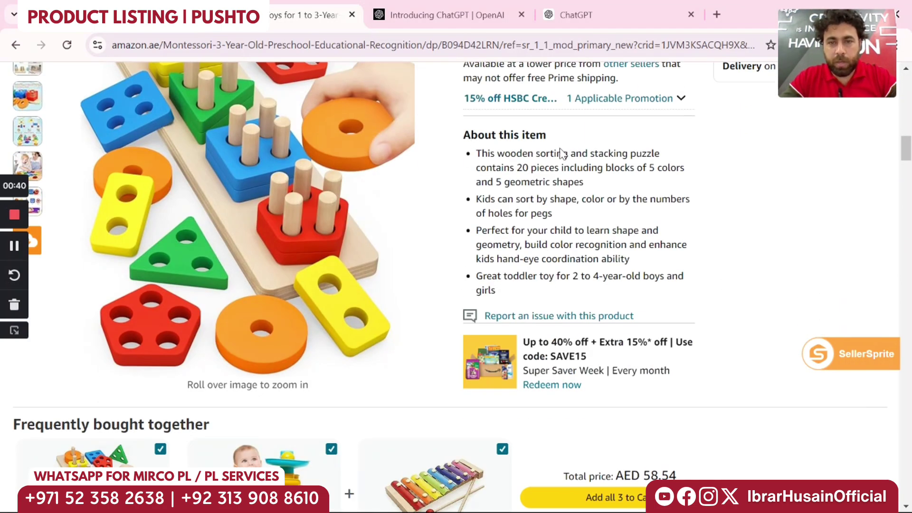
pyautogui.scroll(-14, 490, 183)
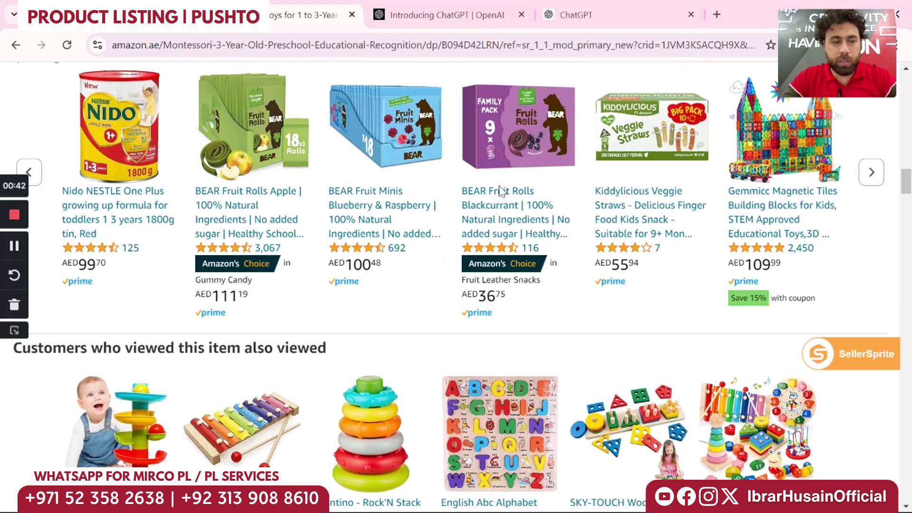
pyautogui.scroll(-7, 502, 190)
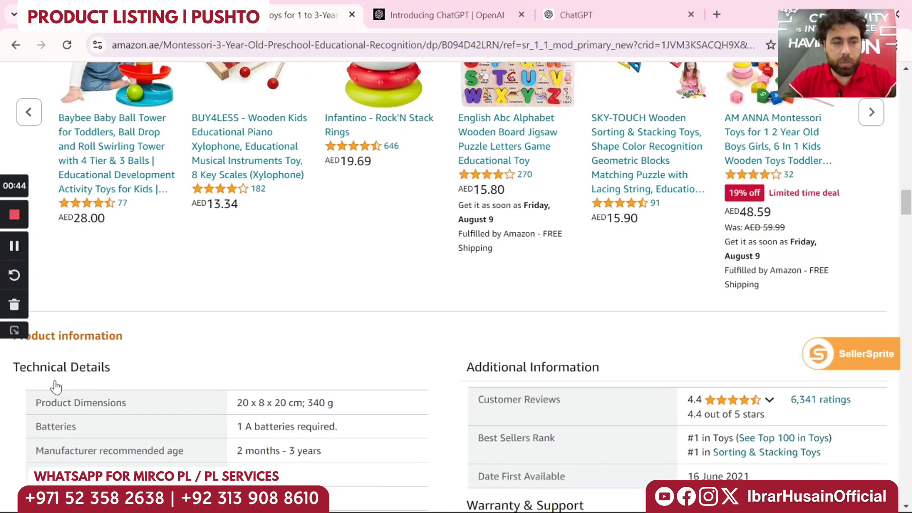
pyautogui.scroll(-7, 143, 361)
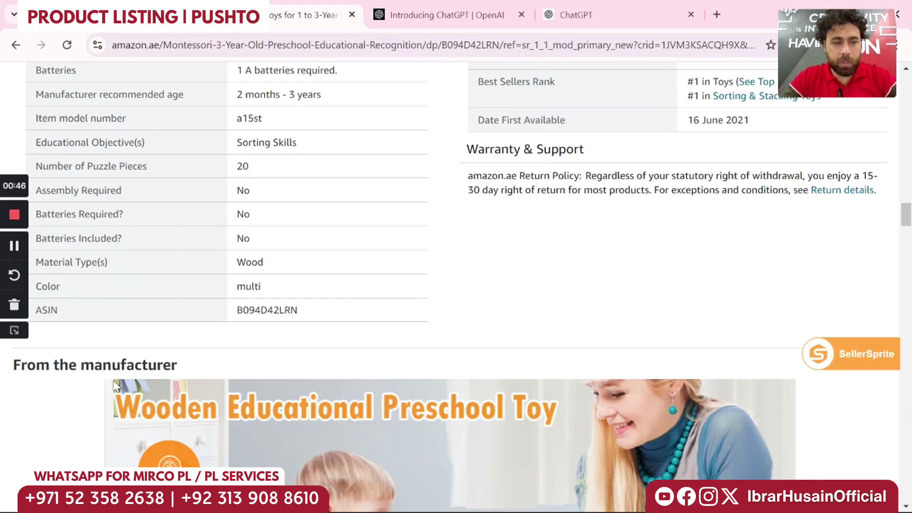
pyautogui.scroll(-10, 321, 304)
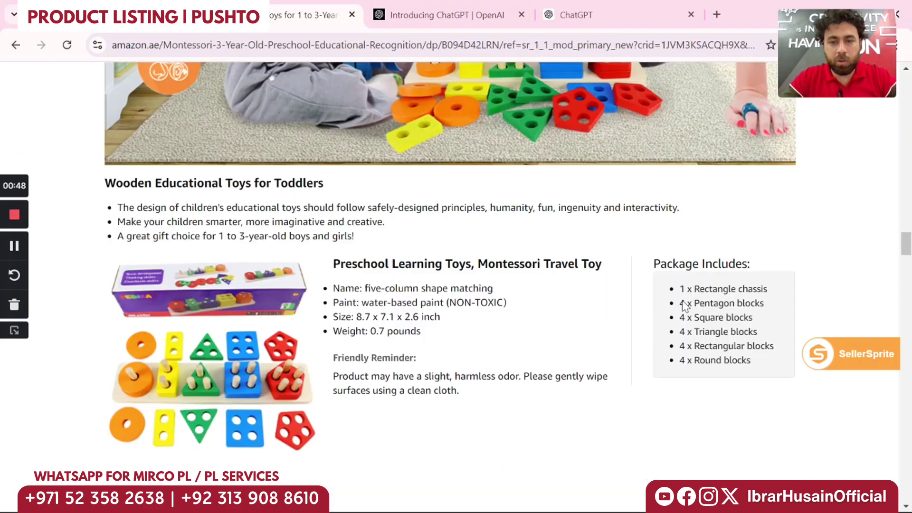
pyautogui.scroll(5, 442, 315)
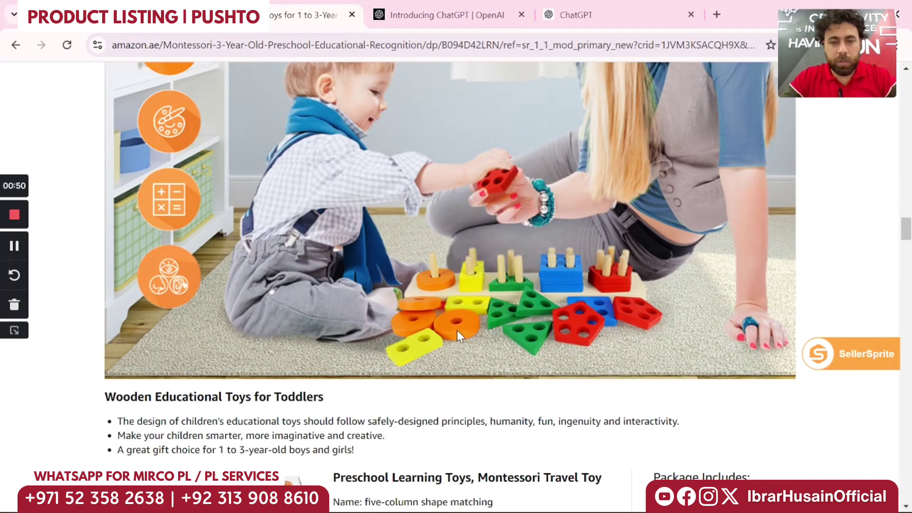
pyautogui.scroll(8, 564, 298)
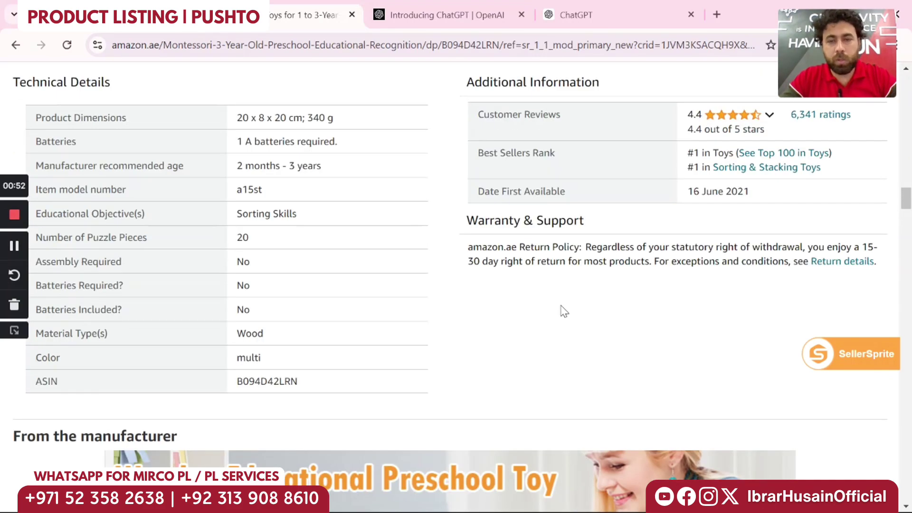
# Review the listing's title again and its SellerSprite data on brand, sellers, stock, price, dimensions and launch date
pyautogui.scroll(10, 560, 307)
pyautogui.scroll(10, 574, 300)
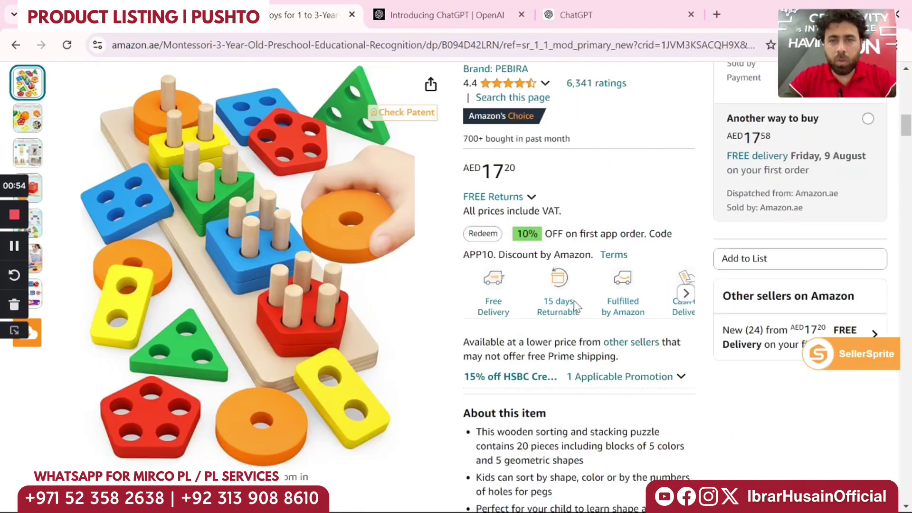
pyautogui.scroll(5, 578, 301)
pyautogui.moveTo(497, 183); pyautogui.dragTo(556, 342)
pyautogui.scroll(5, 588, 295)
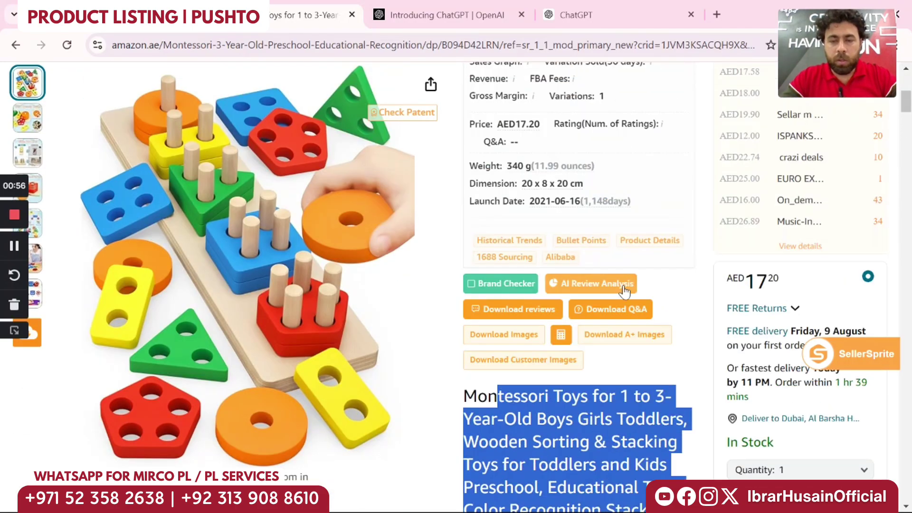
pyautogui.scroll(3, 691, 315)
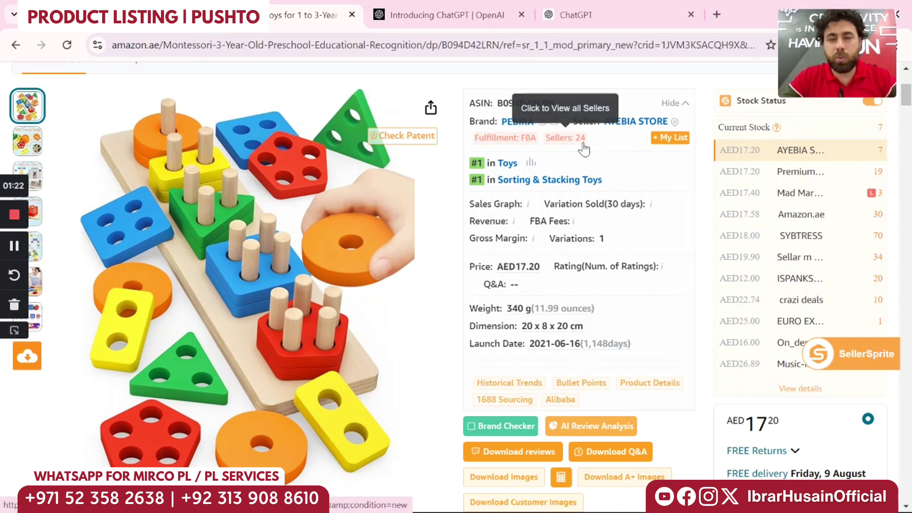
pyautogui.scroll(-4, 584, 147)
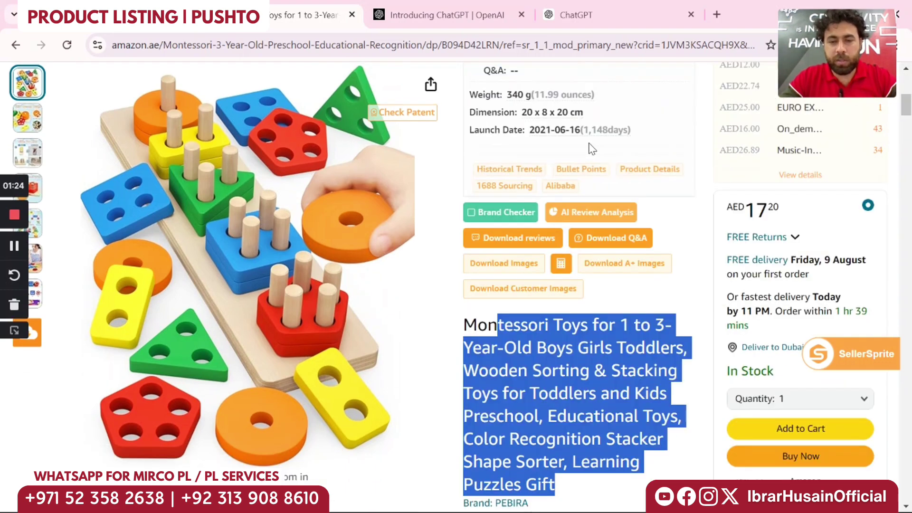
pyautogui.scroll(-3, 592, 148)
pyautogui.scroll(-3, 589, 278)
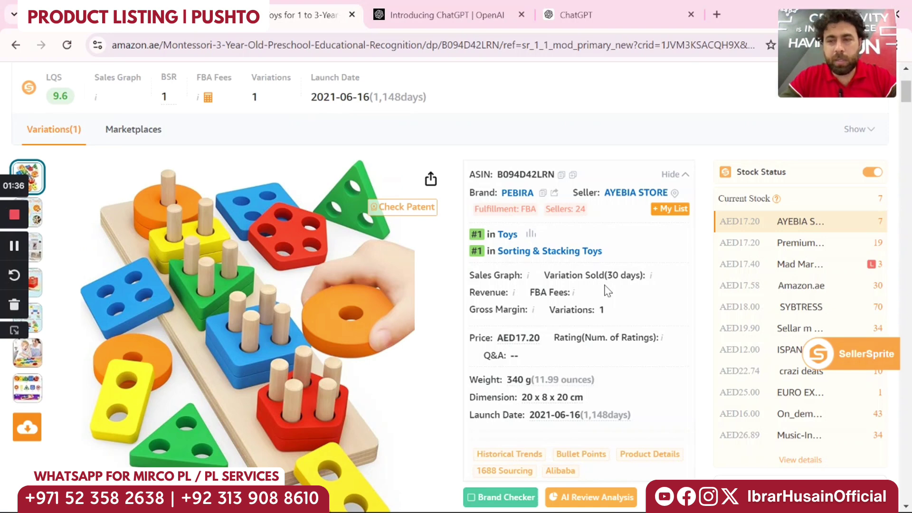
pyautogui.scroll(-3, 601, 289)
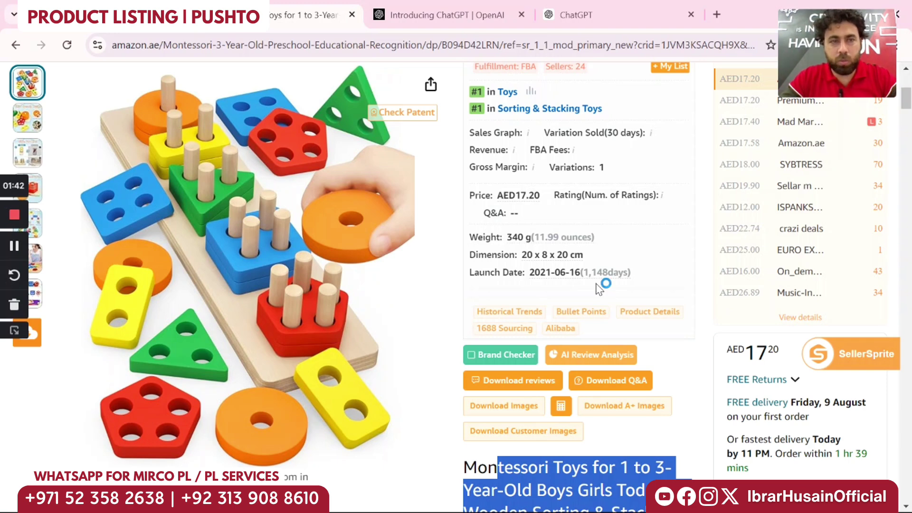
pyautogui.scroll(2, 600, 284)
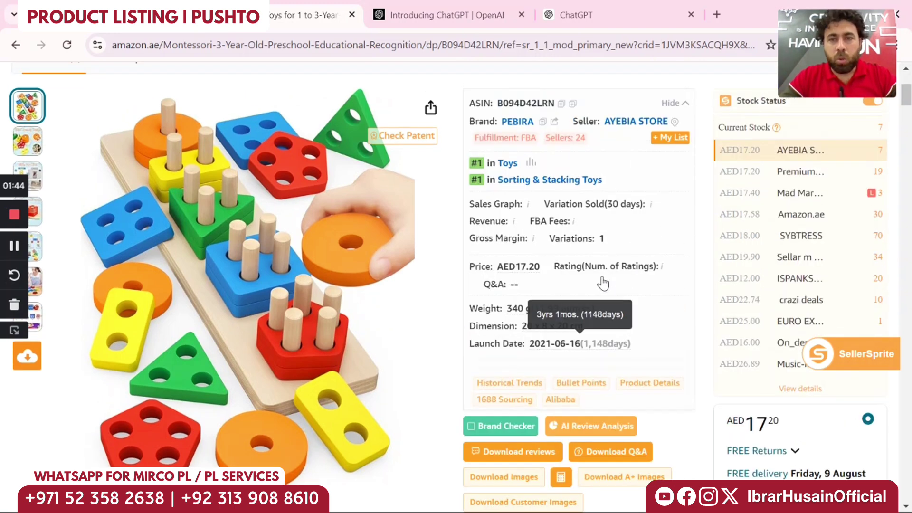
# Copy the product's ASIN and open the page for adding products in Amazon Seller Central
pyautogui.click(562, 106)
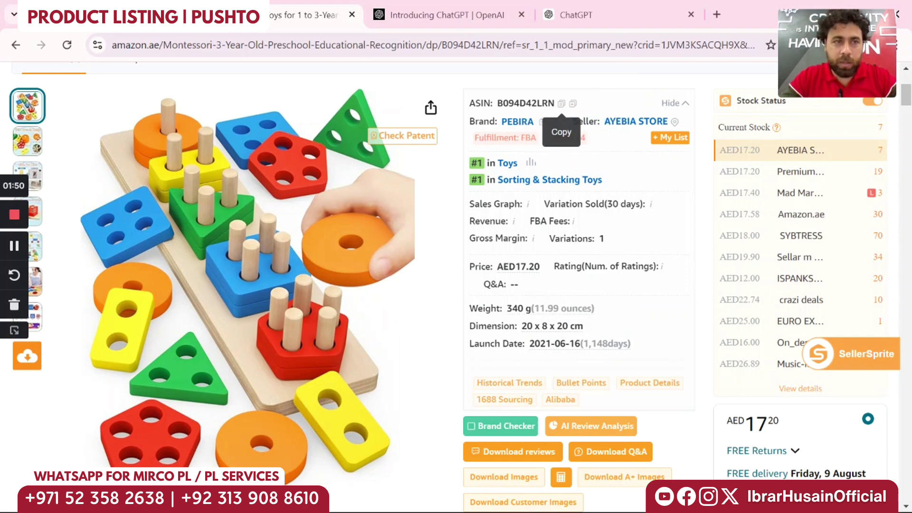
pyautogui.click(157, 15)
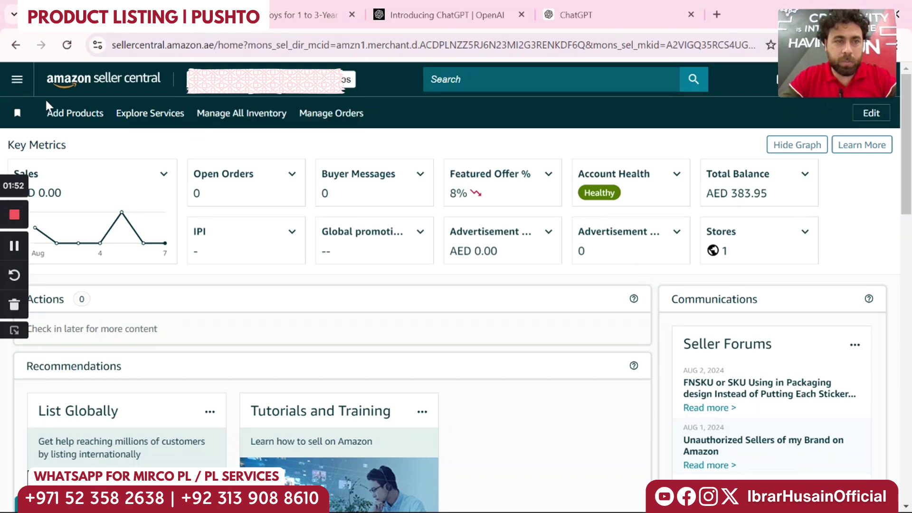
pyautogui.click(82, 114)
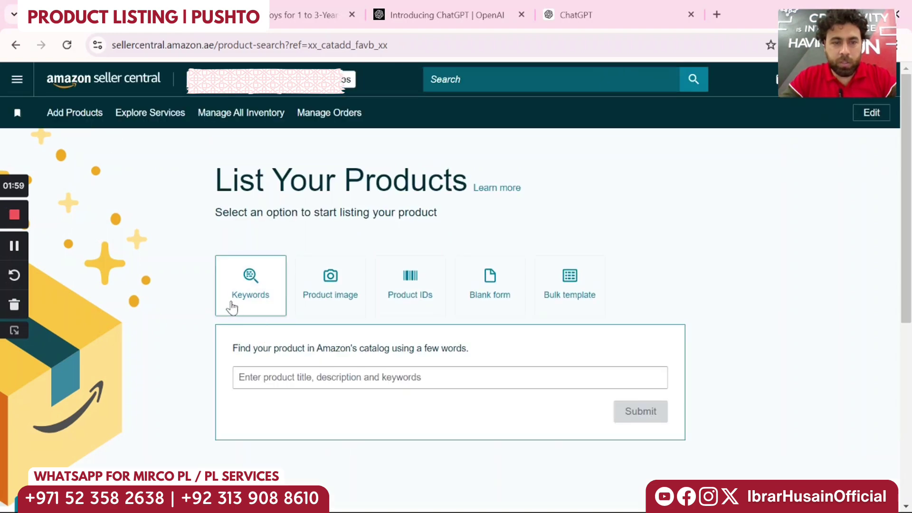
# Search the catalog by keyword for ASIN B094D42LRN and open the selling application for the matching toy
pyautogui.click(320, 380)
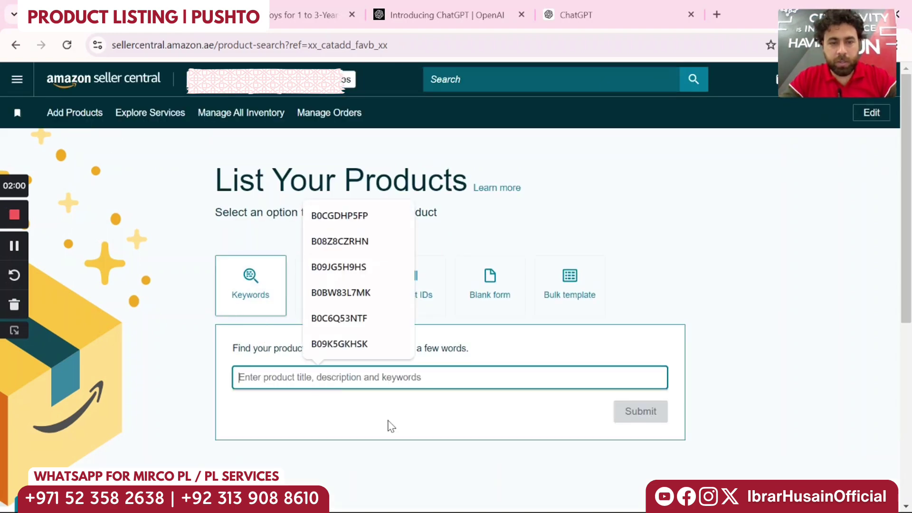
pyautogui.click(447, 411)
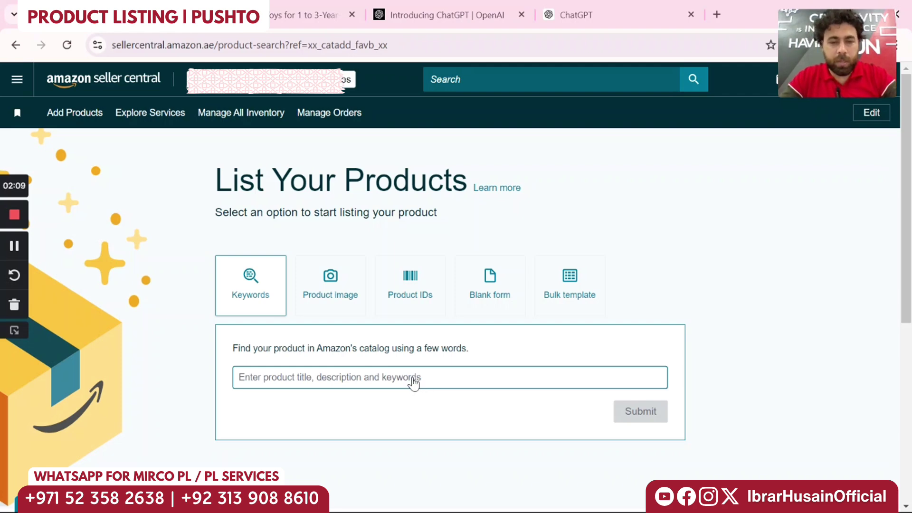
pyautogui.click(375, 383)
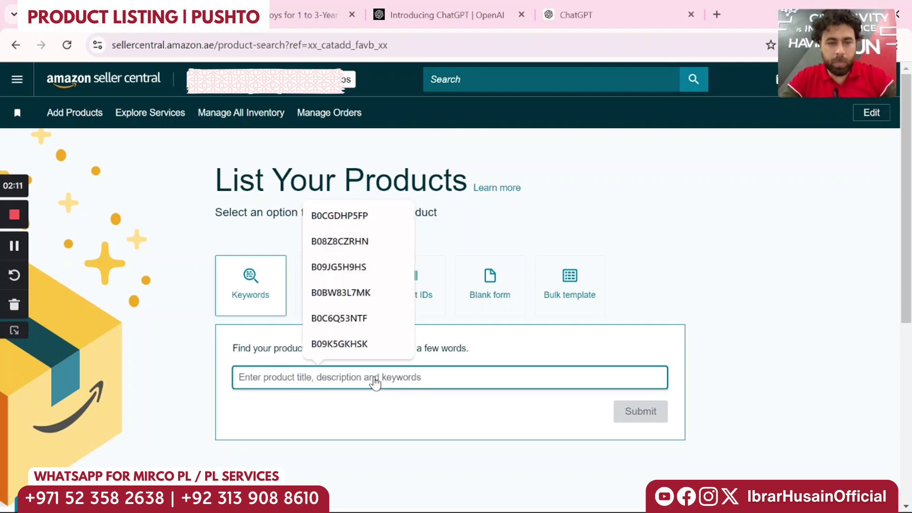
pyautogui.hotkey('ctrl', 'v')
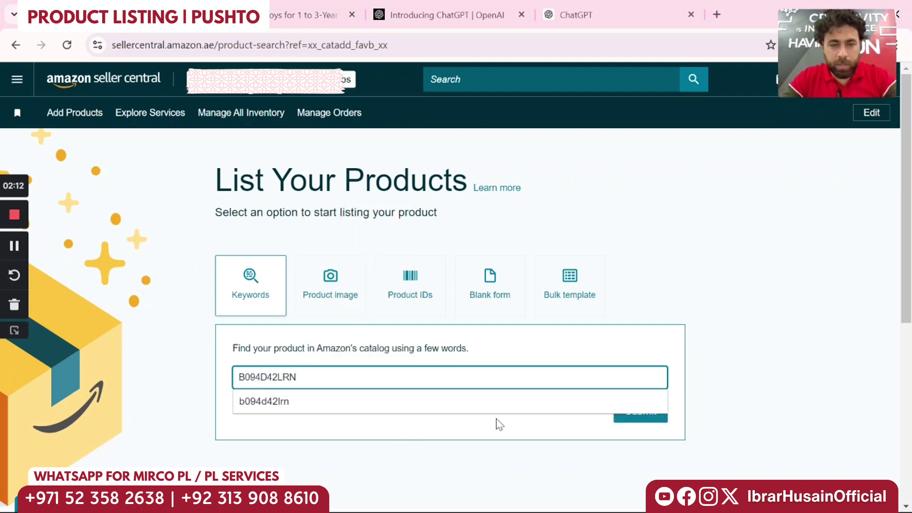
pyautogui.click(655, 413)
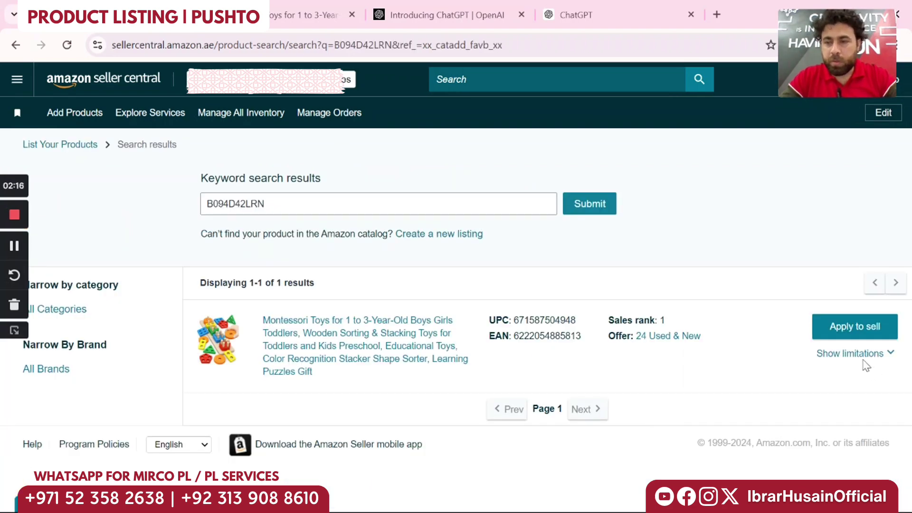
pyautogui.click(861, 333)
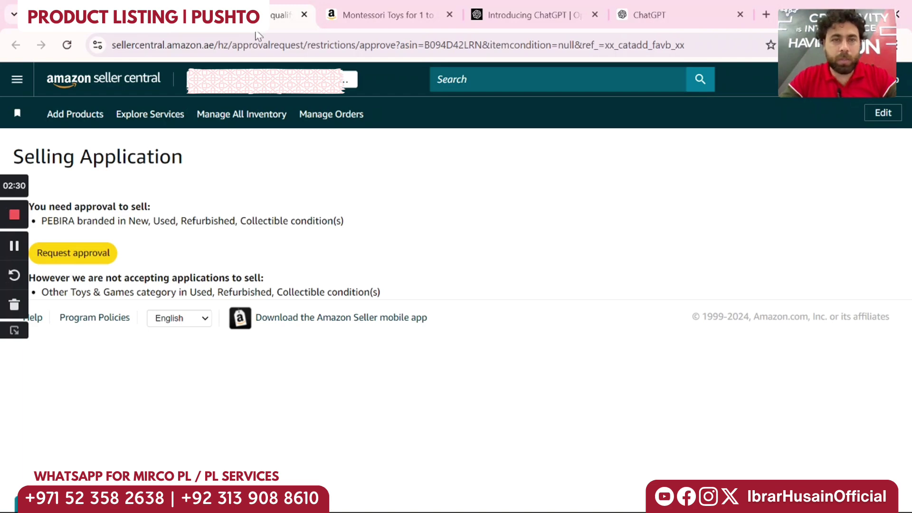
# Return to the Amazon product page and copy the brand name PEBIRA
pyautogui.click(380, 15)
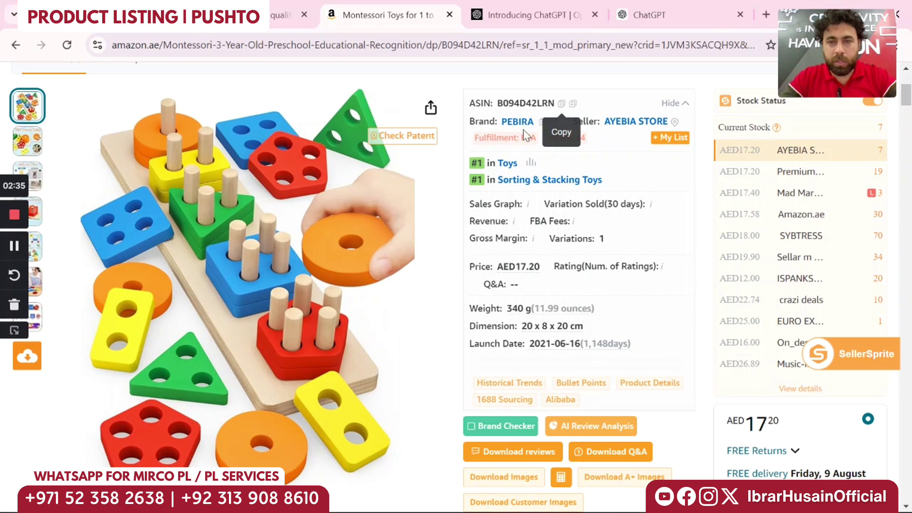
pyautogui.scroll(-2, 524, 123)
pyautogui.scroll(3, 524, 124)
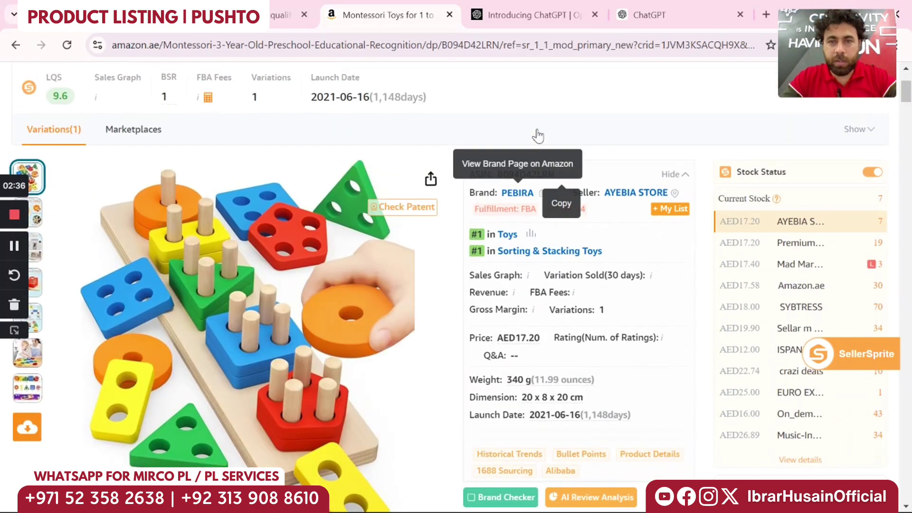
pyautogui.click(543, 194)
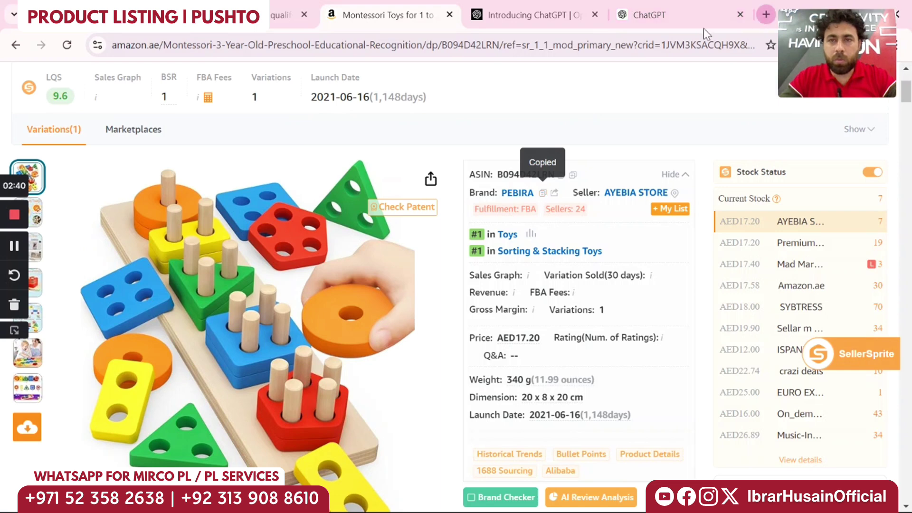
# Open the Marcaria trademark search in a new browser tab and enter PEBIRA as the search term
pyautogui.click(767, 15)
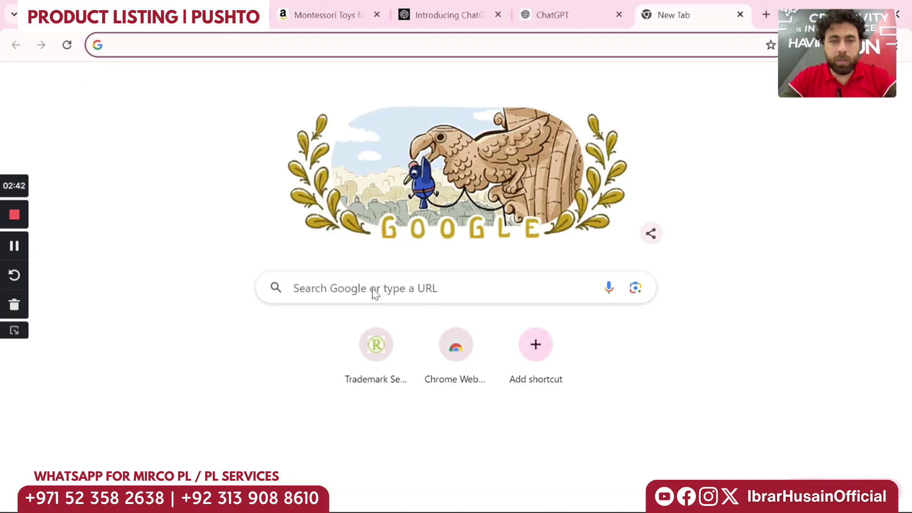
pyautogui.click(374, 373)
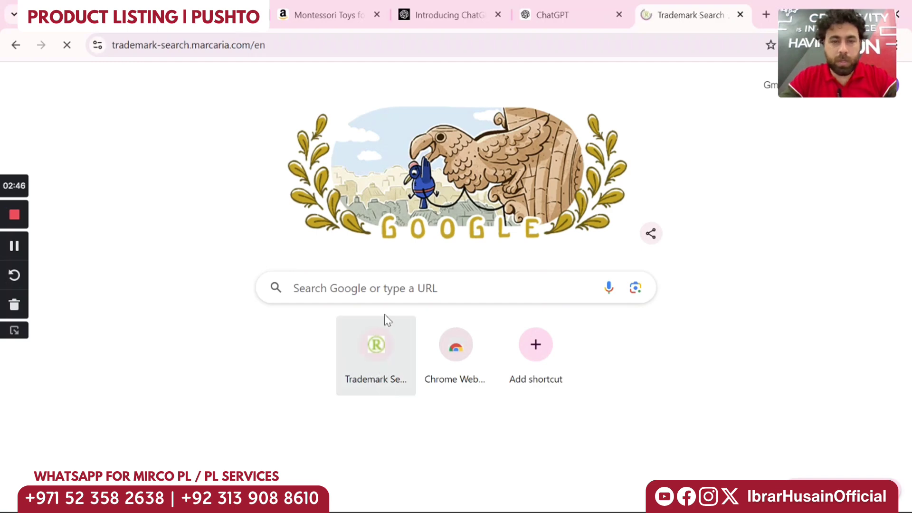
pyautogui.scroll(-4, 244, 331)
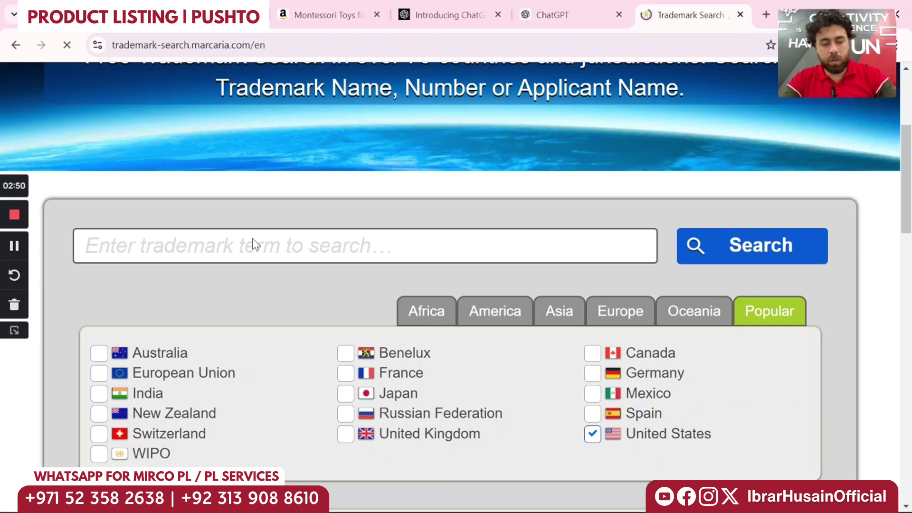
pyautogui.click(252, 244)
pyautogui.write('PEBIRA')
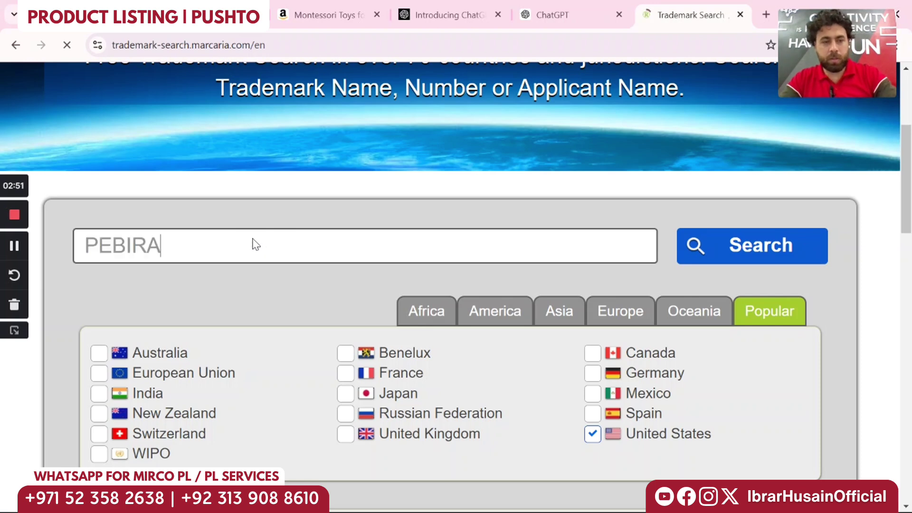
# Run the trademark search for PEBIRA with the United Arab Emirates selected among the Asian countries
pyautogui.click(568, 311)
pyautogui.scroll(-4, 326, 383)
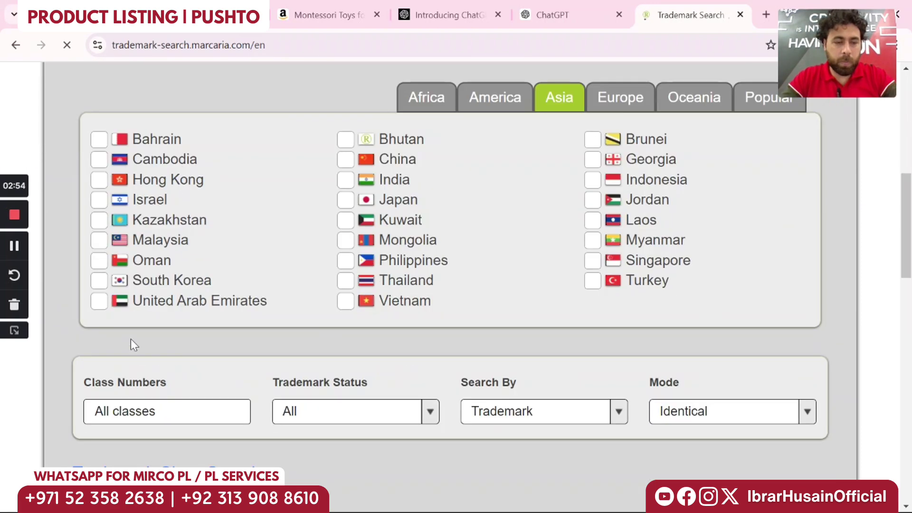
pyautogui.click(98, 300)
pyautogui.scroll(5, 656, 188)
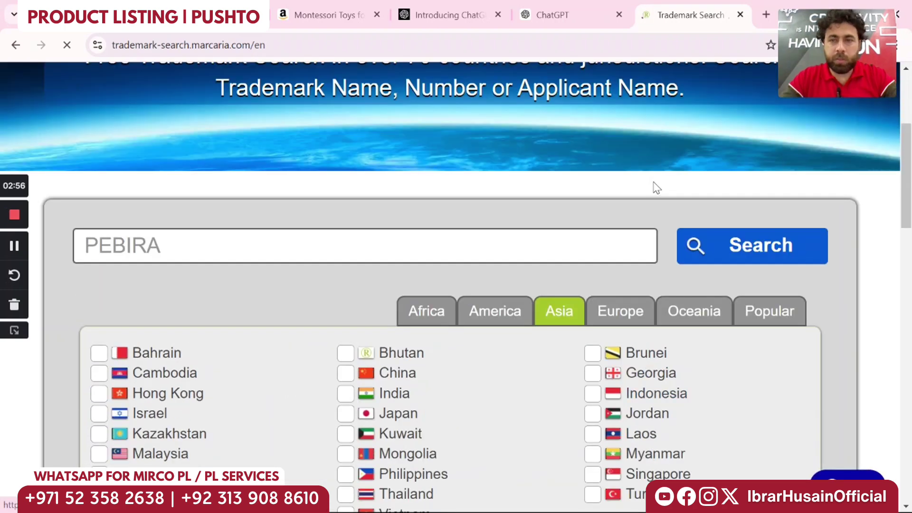
pyautogui.click(792, 257)
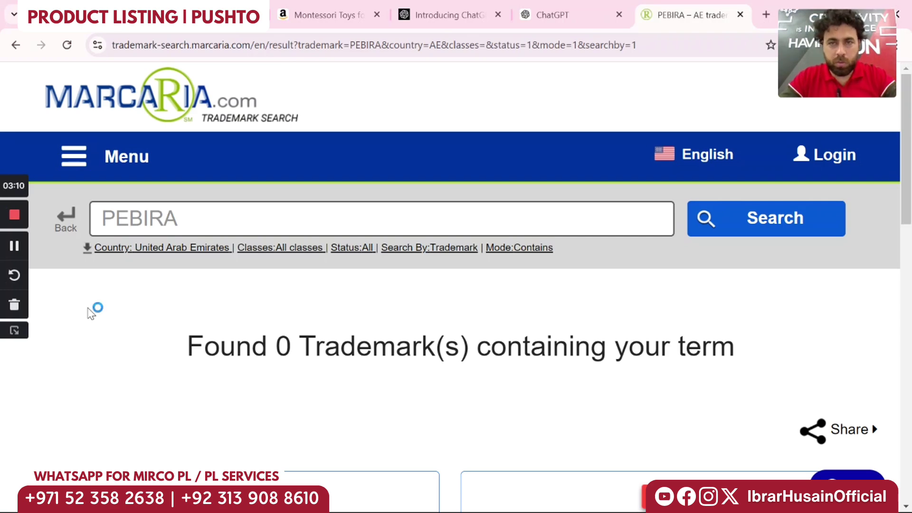
# Return to the Seller Central selling application, request approval to sell PEBIRA branded products, and copy the ASIN from the application progress
pyautogui.hotkey('ctrl', '1')
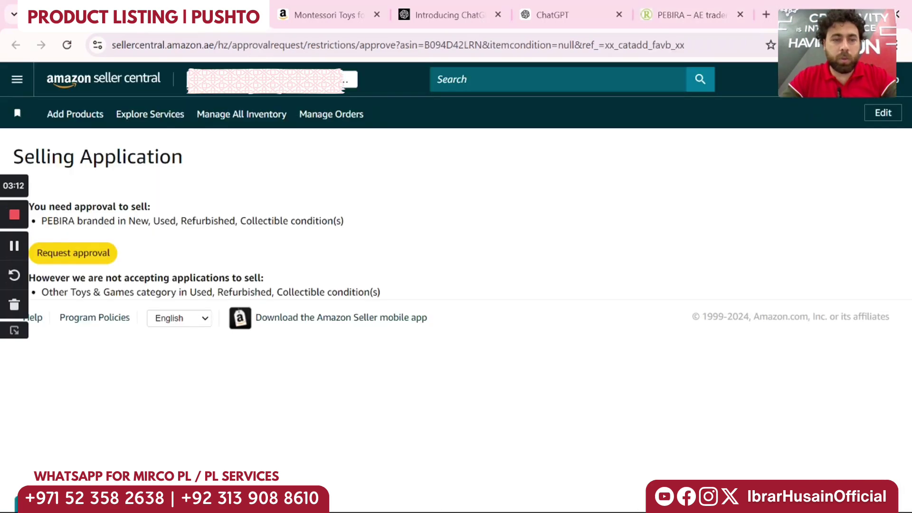
pyautogui.click(96, 259)
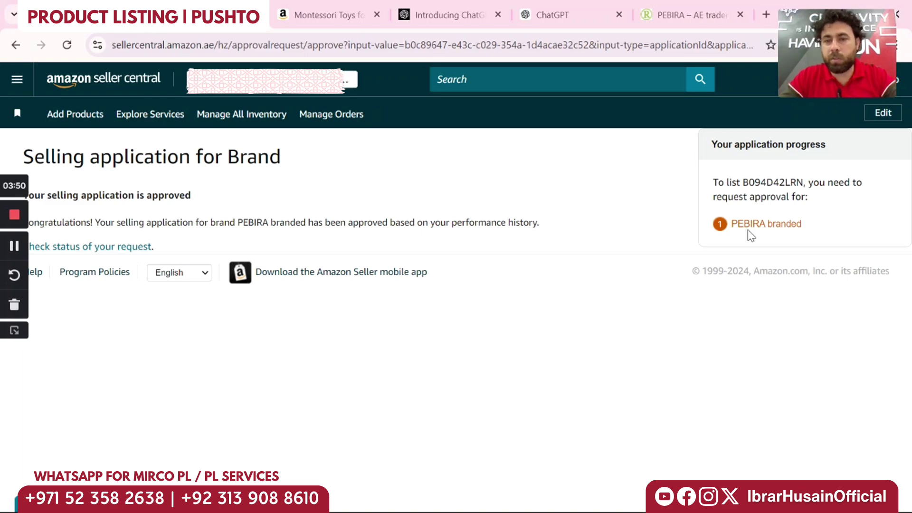
pyautogui.doubleClick(780, 173)
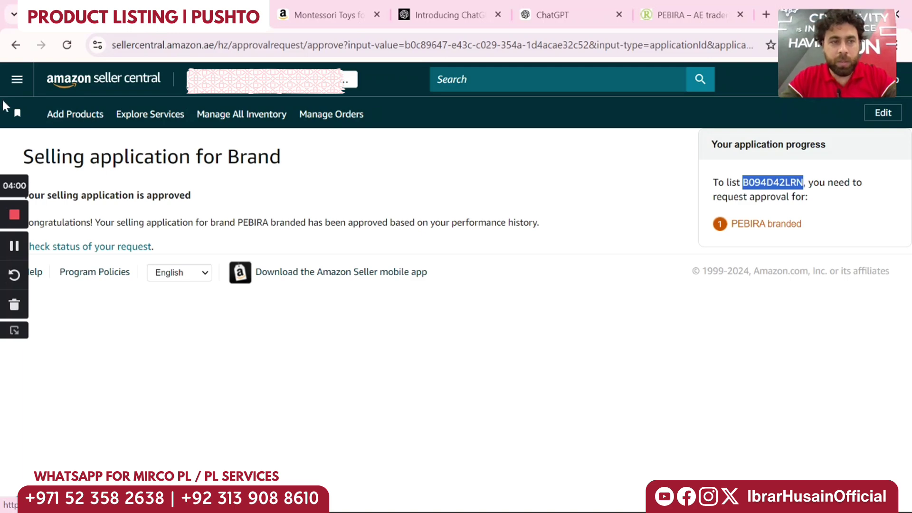
# Reopen the page for adding products and search the catalog by keyword for ASIN B094D42LRN
pyautogui.click(17, 81)
pyautogui.moveTo(33, 128)
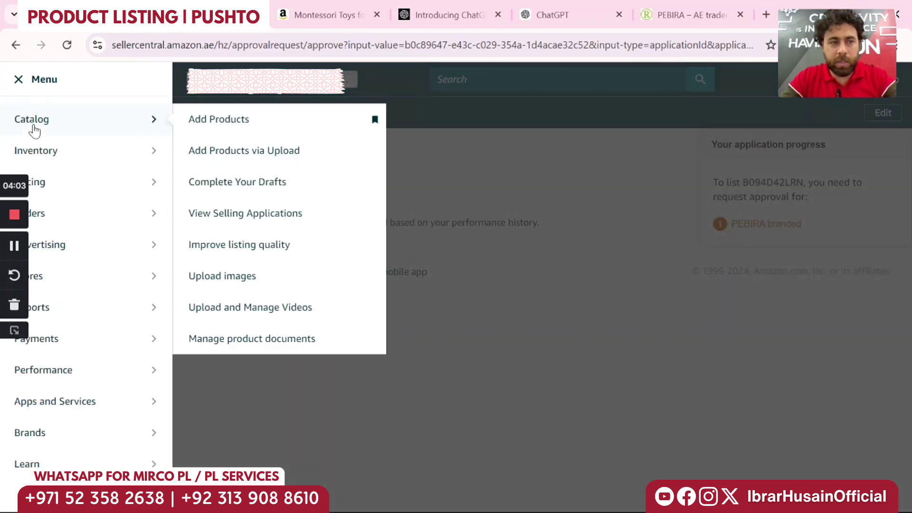
pyautogui.click(205, 121)
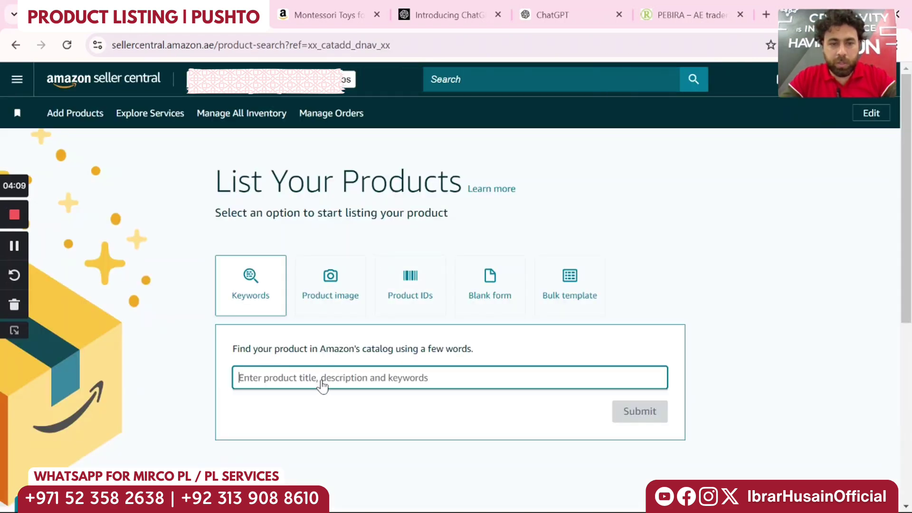
pyautogui.click(323, 385)
pyautogui.hotkey('ctrl', 'v')
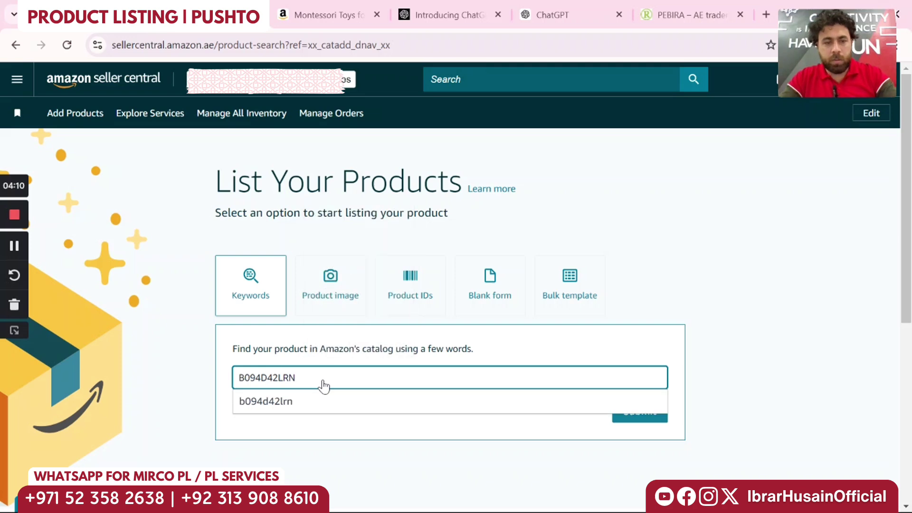
pyautogui.click(649, 418)
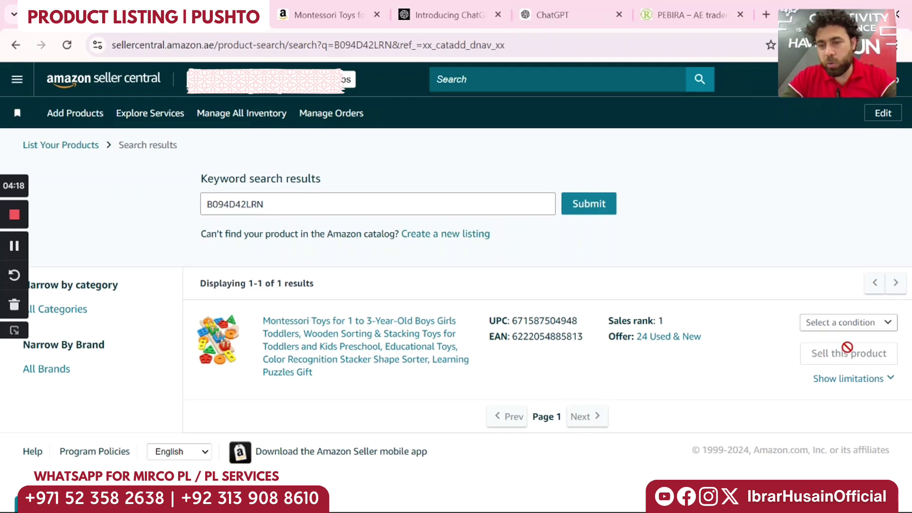
# Set the matching Montessori toy's condition to New and start selling the product
pyautogui.click(844, 333)
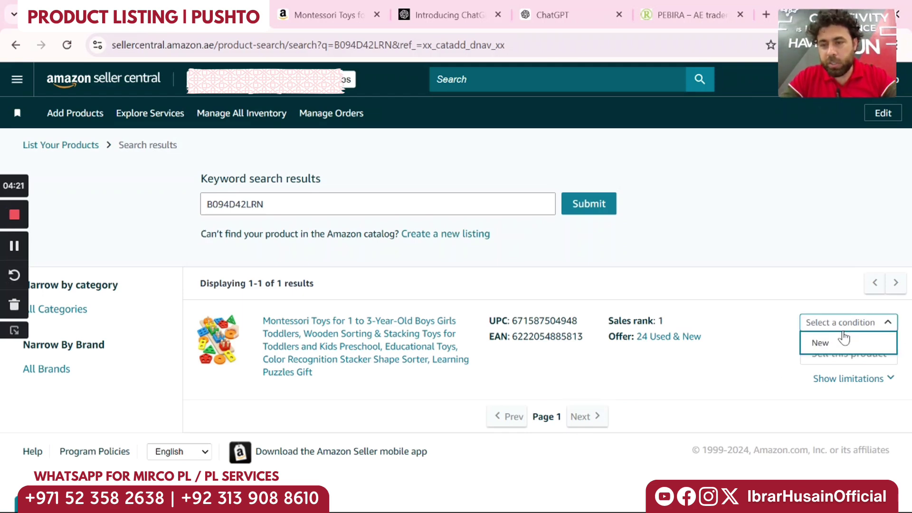
pyautogui.click(842, 346)
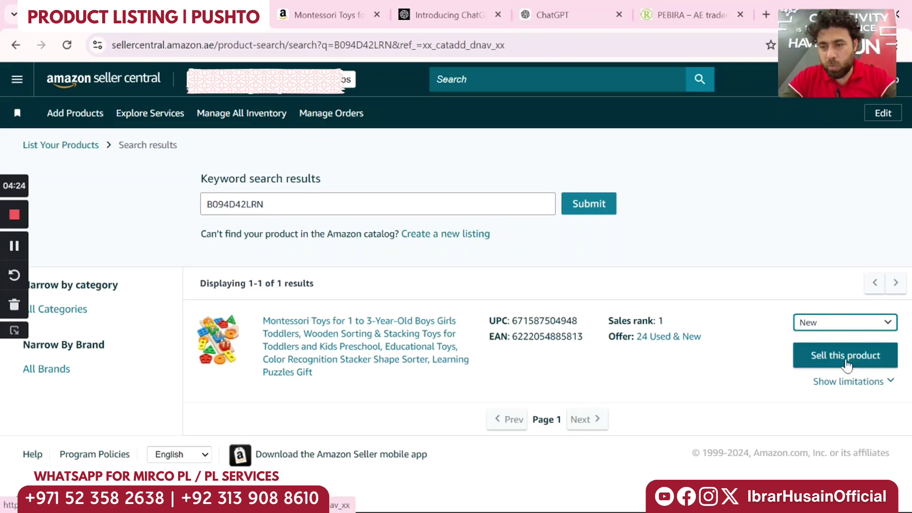
pyautogui.click(847, 362)
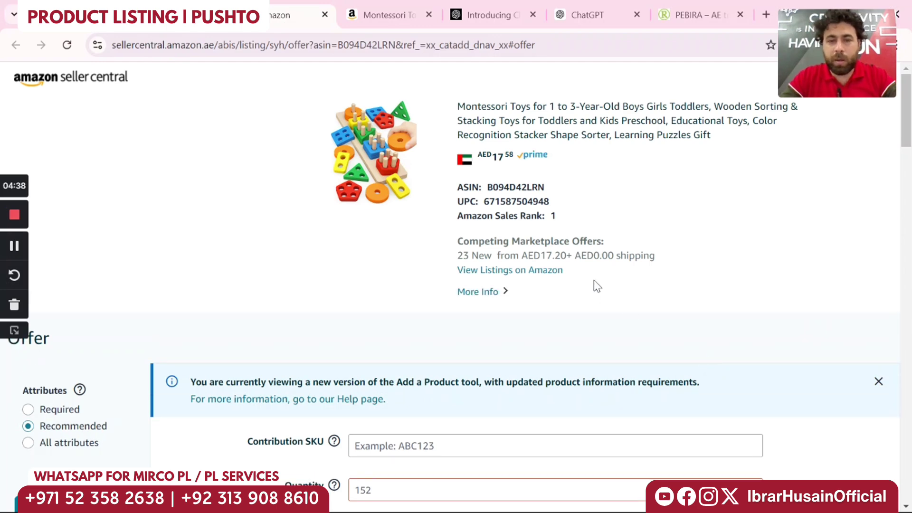
# Examine the offer form's fields, including quantity, price, maximum order quantity, country of origin and item weight
pyautogui.scroll(-4, 595, 284)
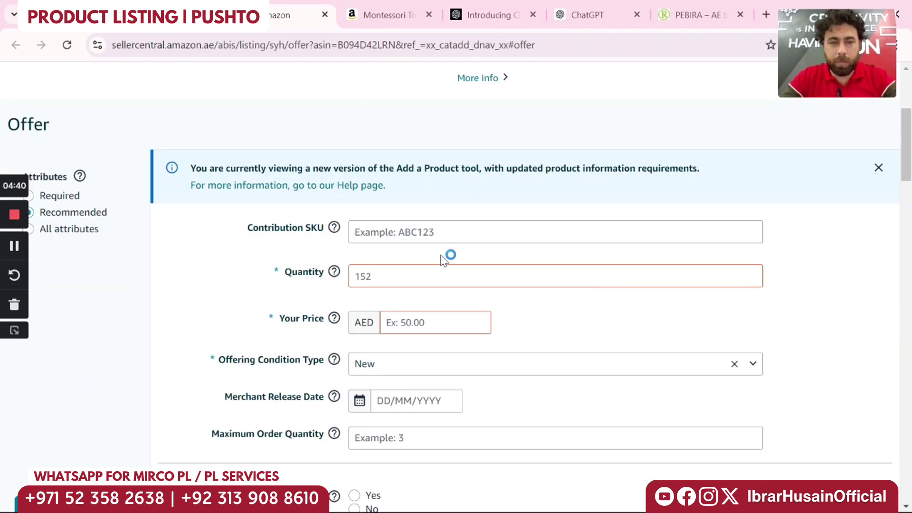
pyautogui.click(385, 277)
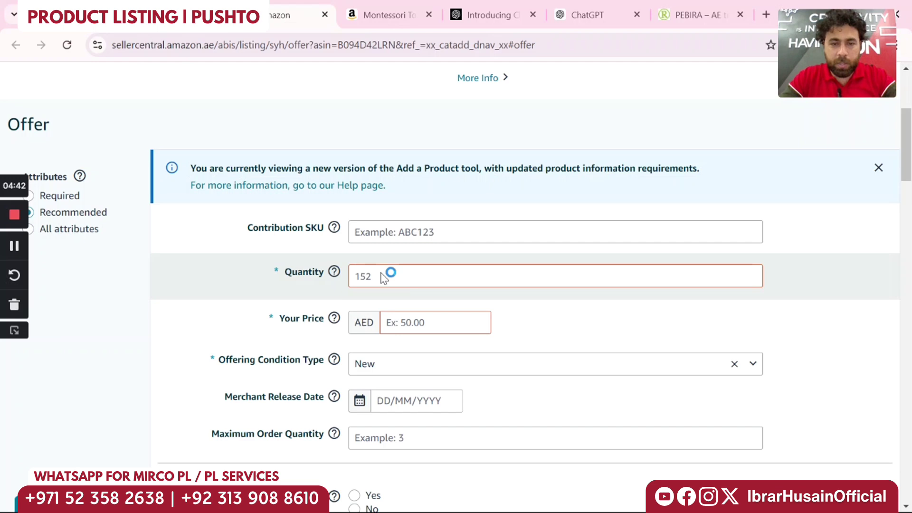
pyautogui.click(419, 328)
pyautogui.scroll(-3, 419, 328)
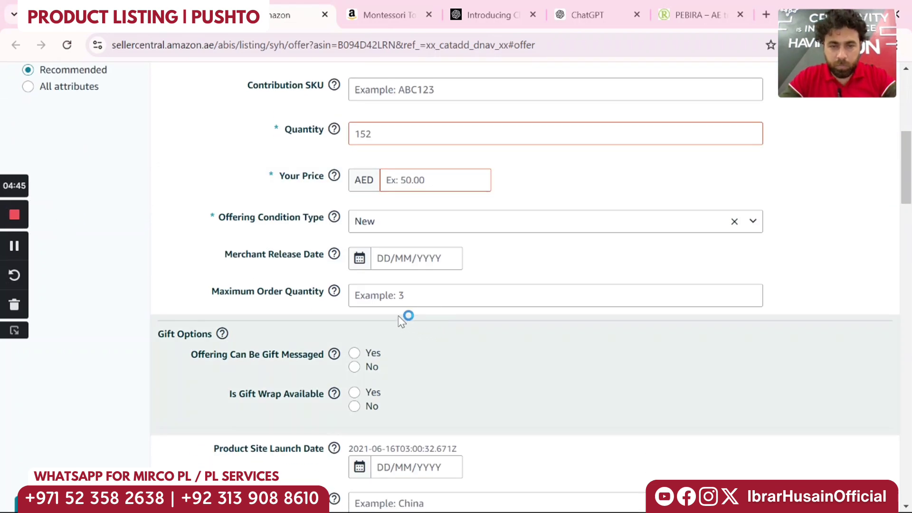
pyautogui.click(376, 297)
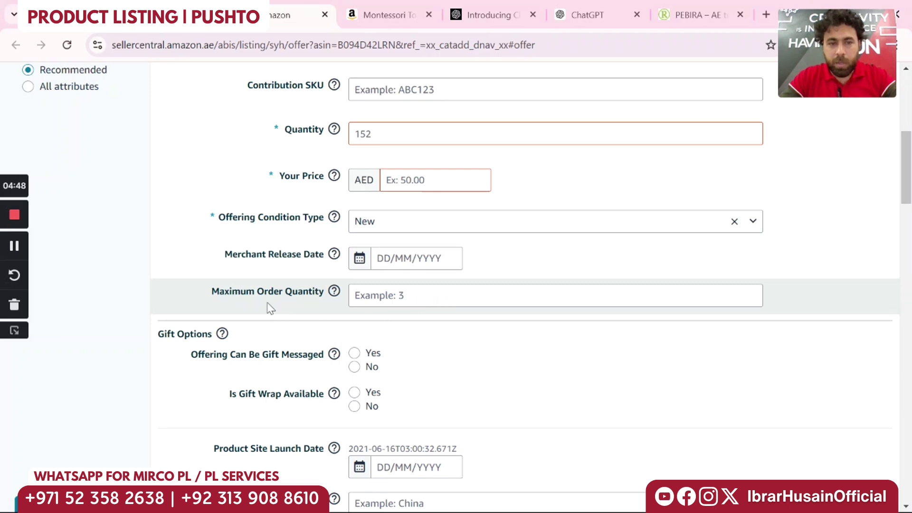
pyautogui.moveTo(335, 295)
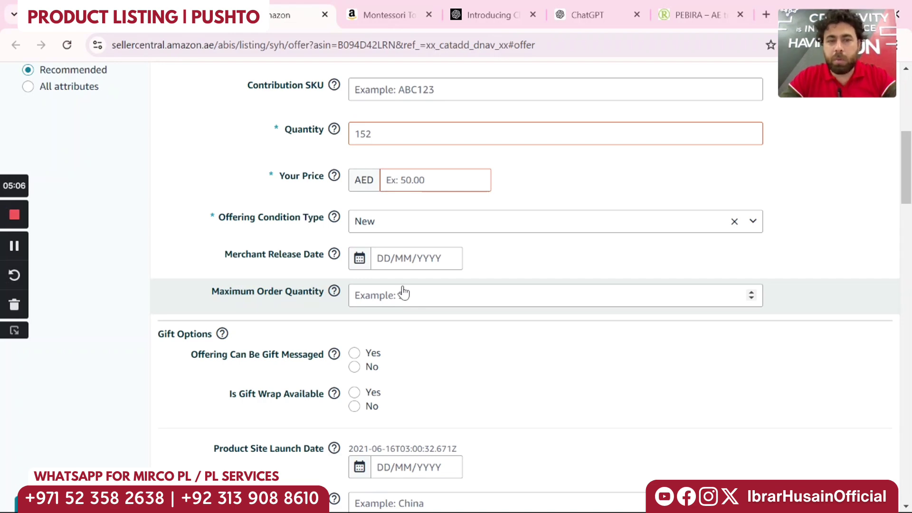
pyautogui.scroll(-8, 404, 293)
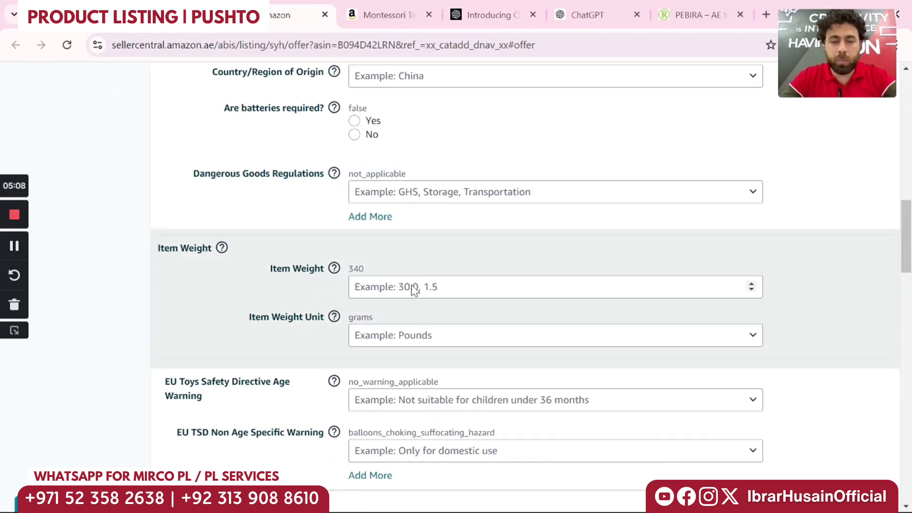
pyautogui.scroll(-9, 449, 287)
pyautogui.scroll(20, 455, 285)
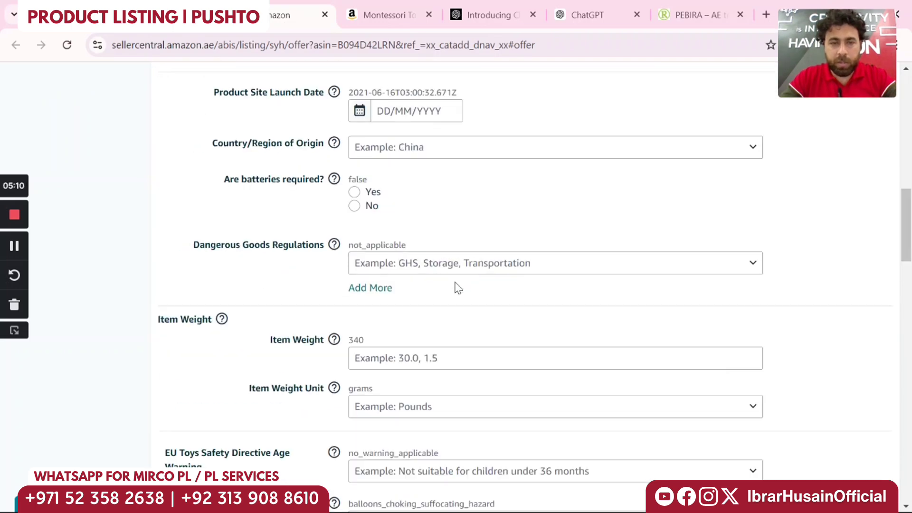
# Set the offer's fulfillment channel to Amazon will ship and provide customer service (Fulfilled by Amazon)
pyautogui.scroll(-20, 589, 316)
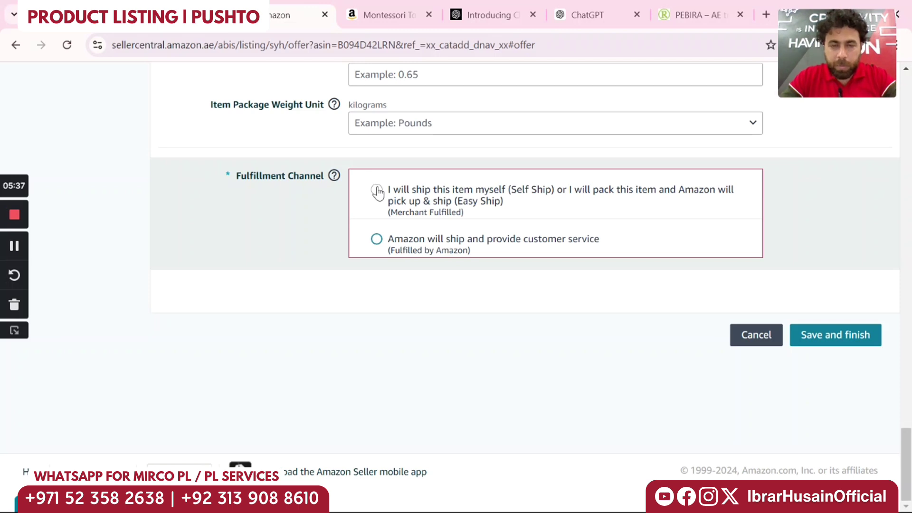
pyautogui.click(376, 239)
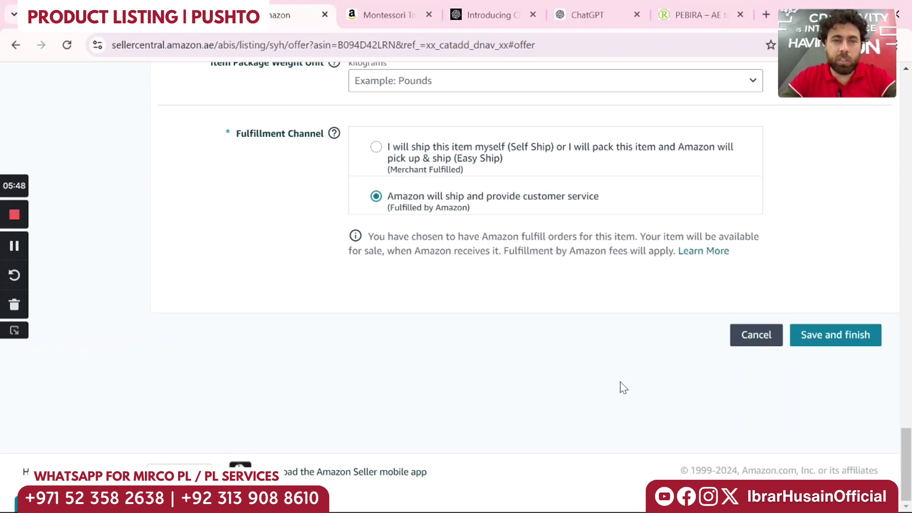
# Return to the Amazon product page, copy the product title from "Toys for 1 to 3-Year-Old" to its end, and reload the page
pyautogui.click(381, 17)
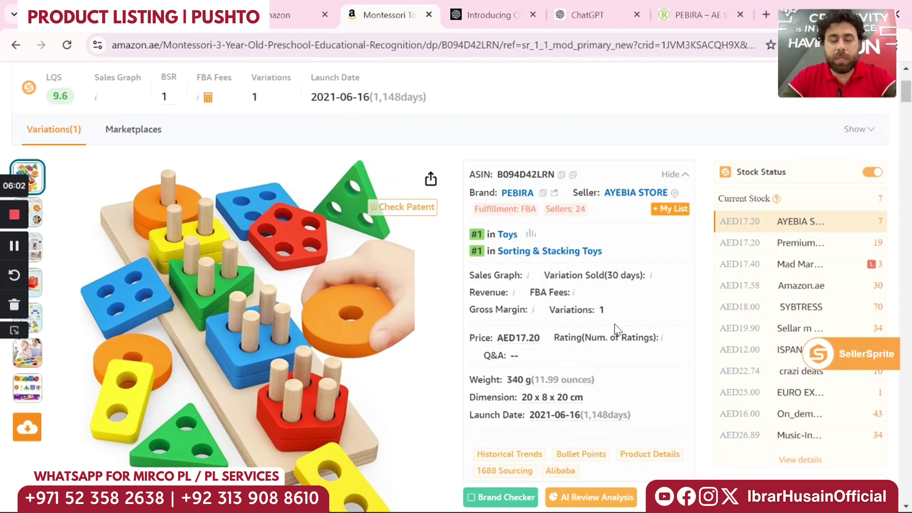
pyautogui.scroll(-5, 613, 323)
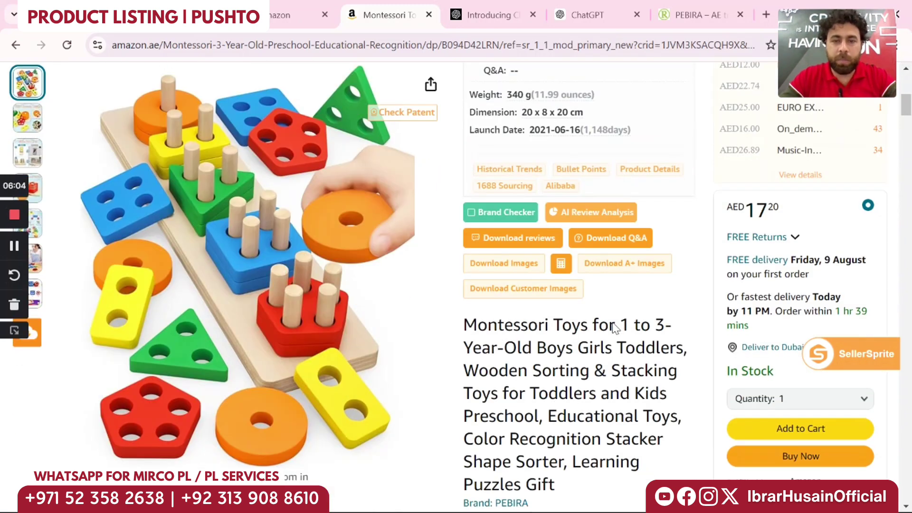
pyautogui.moveTo(551, 320); pyautogui.dragTo(642, 482)
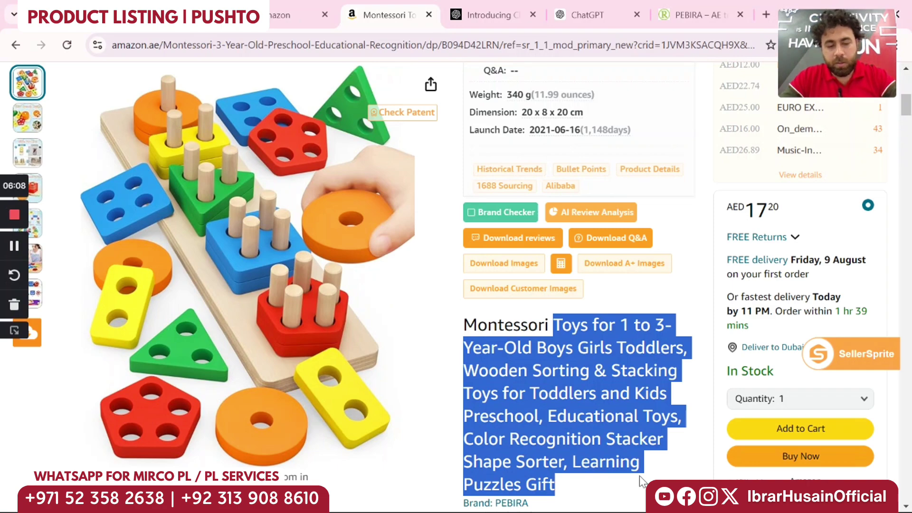
pyautogui.click(427, 45)
pyautogui.press('Return')
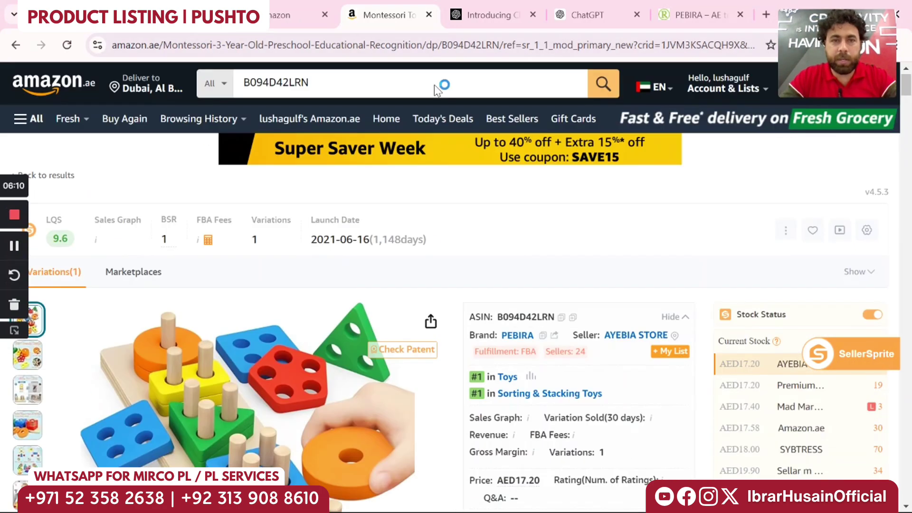
# Replace the ASIN in the Amazon.ae product search with the copied title text and run the search
pyautogui.click(324, 76)
pyautogui.moveTo(333, 81); pyautogui.dragTo(259, 81)
pyautogui.click(344, 82)
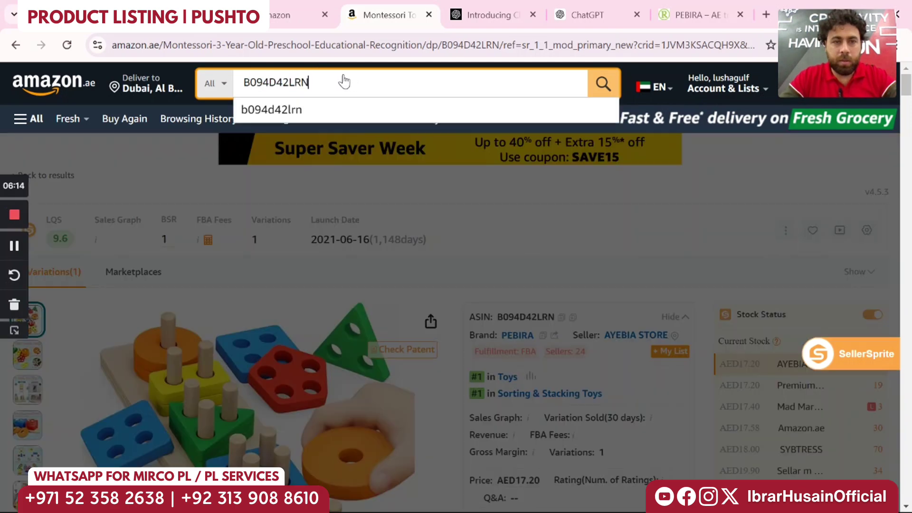
pyautogui.moveTo(344, 82); pyautogui.dragTo(241, 83)
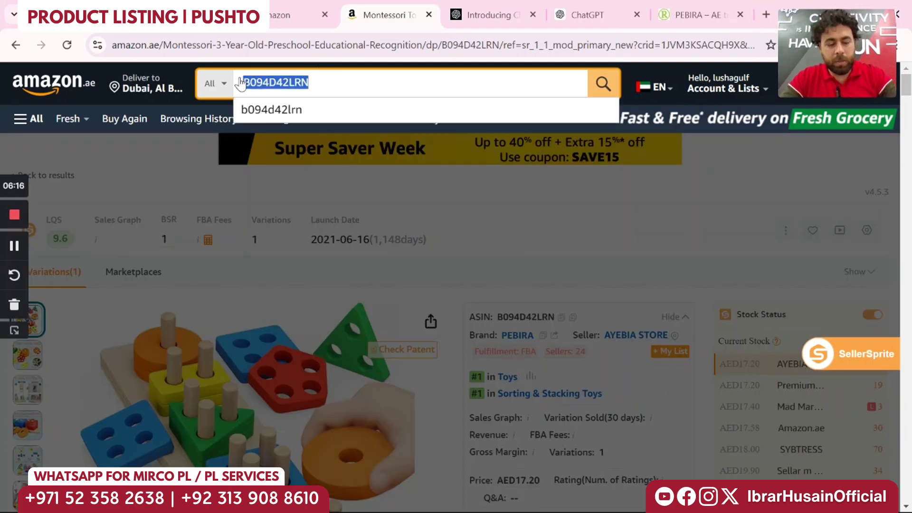
pyautogui.hotkey('ctrl', 'v')
pyautogui.click(603, 86)
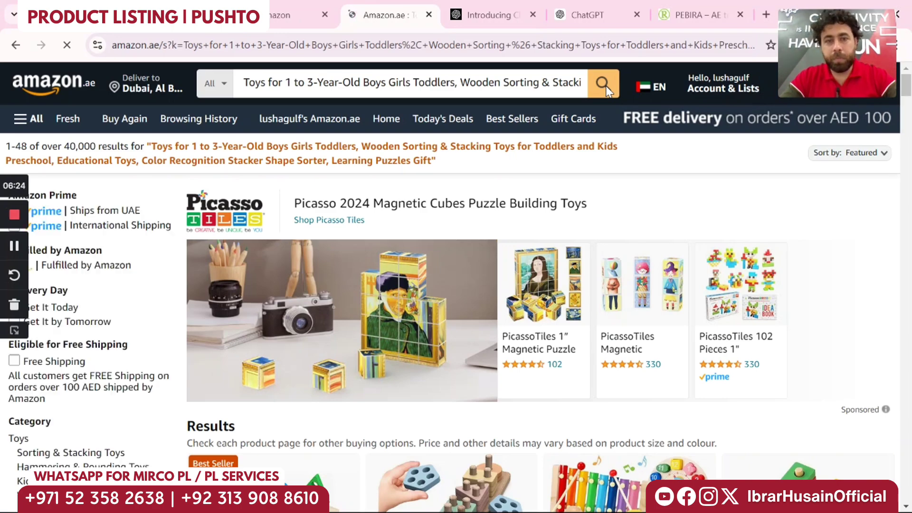
# Open the Best Seller Montessori toy and the pigipigi Montessori toy from the search results in separate new tabs
pyautogui.scroll(-3, 454, 313)
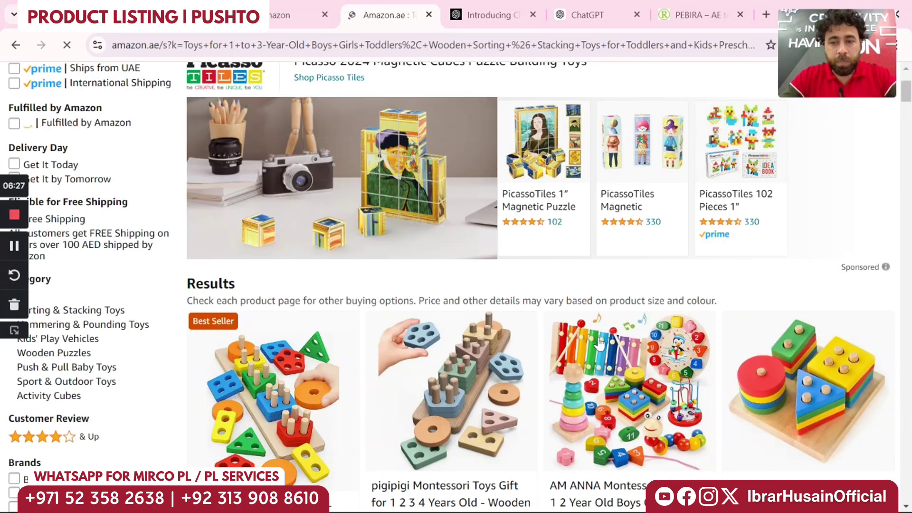
pyautogui.scroll(-5, 599, 343)
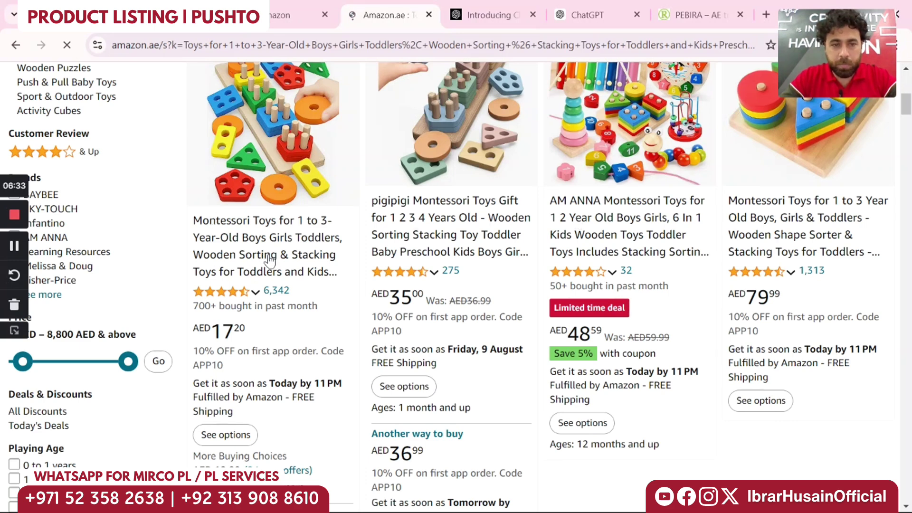
pyautogui.rightClick(291, 254)
pyautogui.click(300, 264)
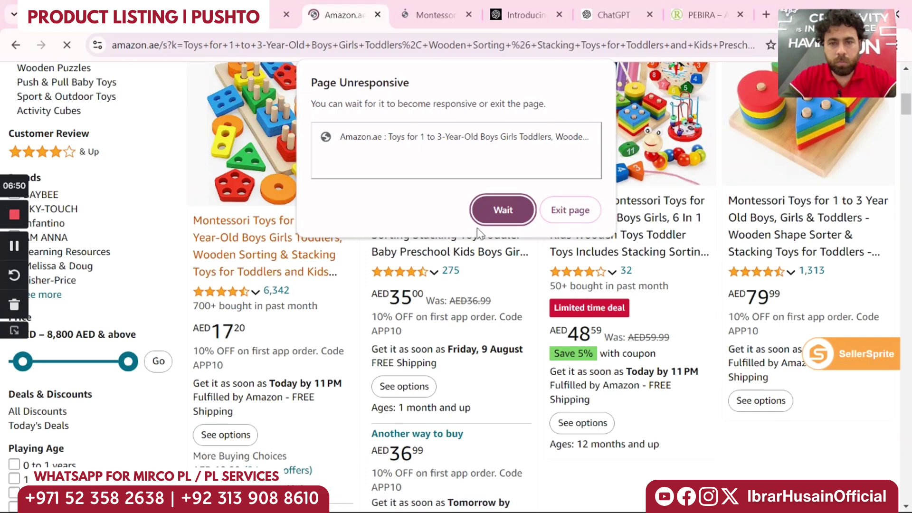
pyautogui.click(511, 210)
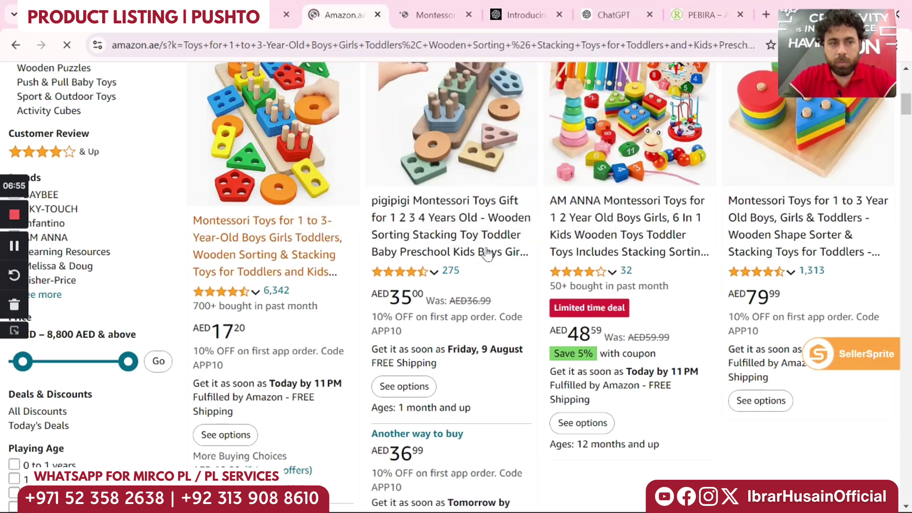
pyautogui.rightClick(457, 243)
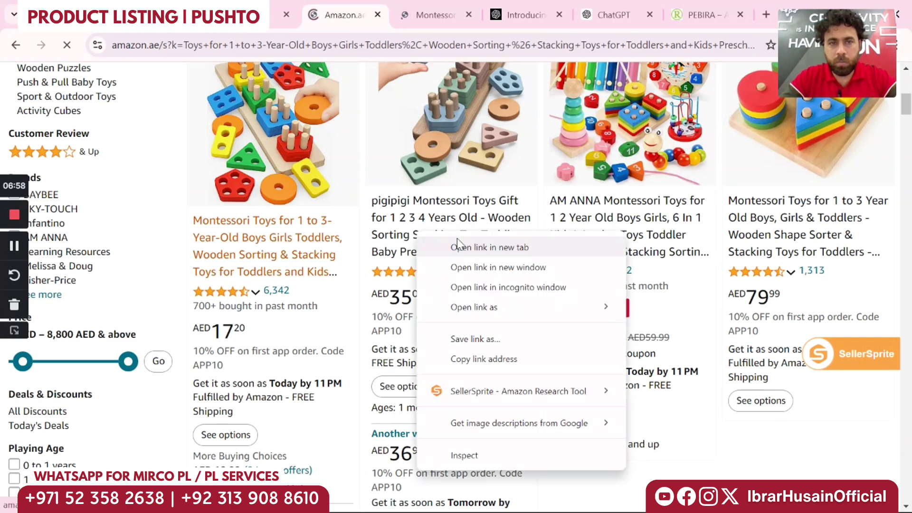
pyautogui.click(467, 244)
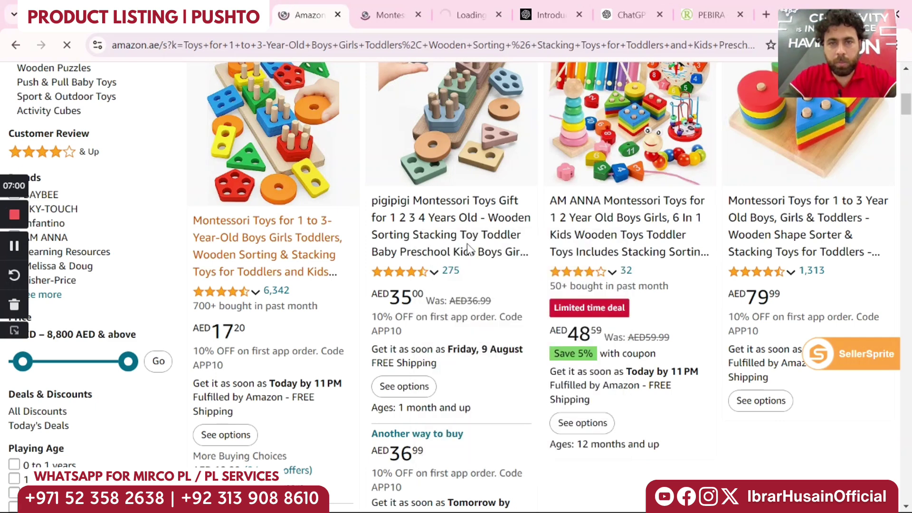
# Open the AM ANNA 6 In 1 Montessori toy from the search results in a separate new tab
pyautogui.rightClick(583, 233)
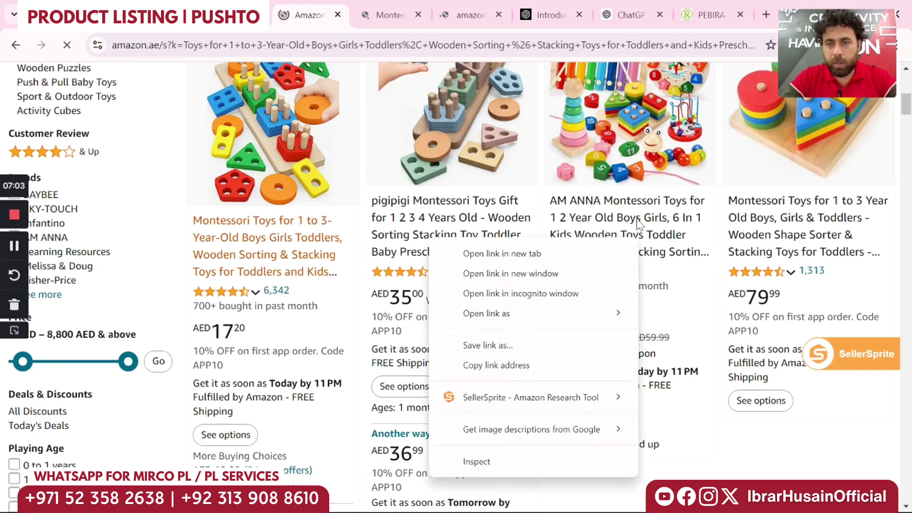
pyautogui.click(636, 223)
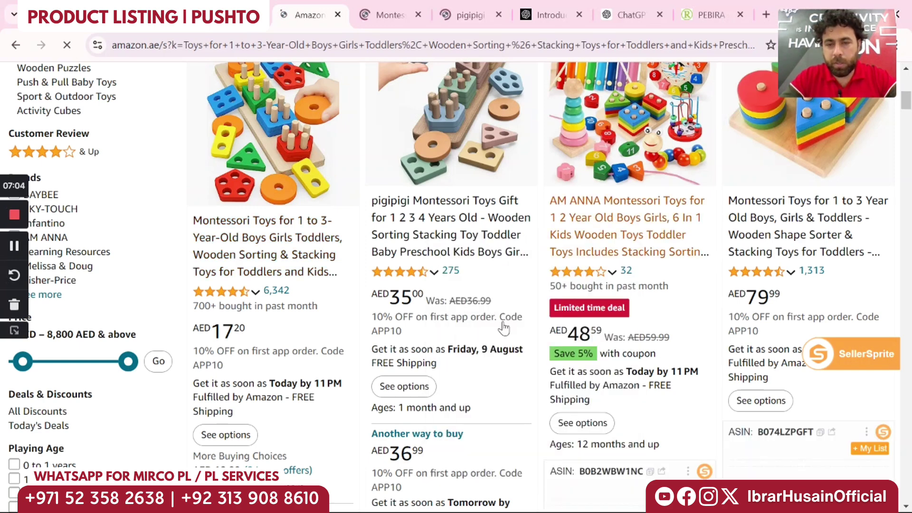
pyautogui.rightClick(640, 227)
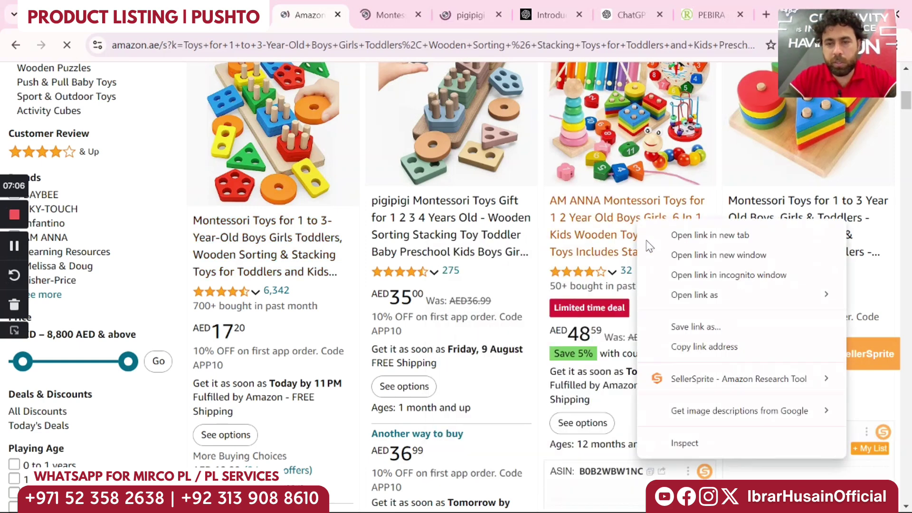
pyautogui.click(680, 235)
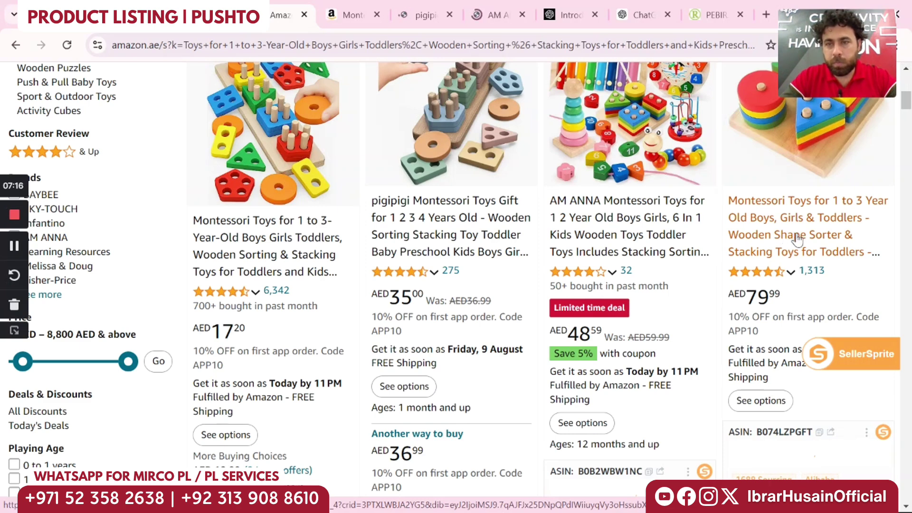
# Go to the PEBIRA Montessori toy's product page and copy its full product title
pyautogui.click(423, 18)
pyautogui.click(351, 15)
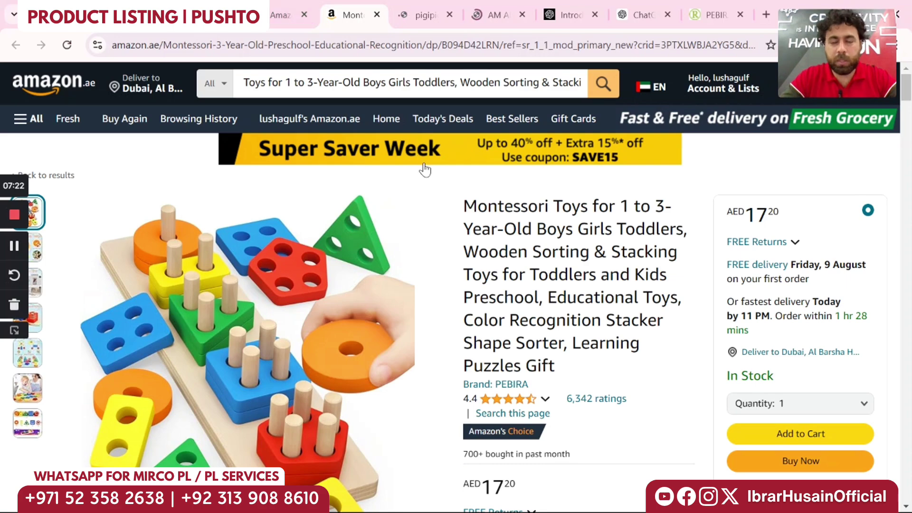
pyautogui.click(290, 18)
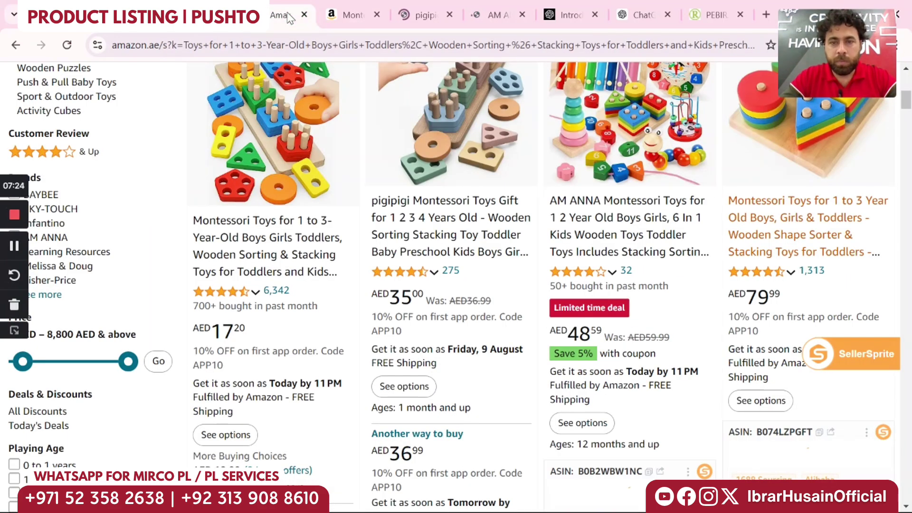
pyautogui.click(358, 19)
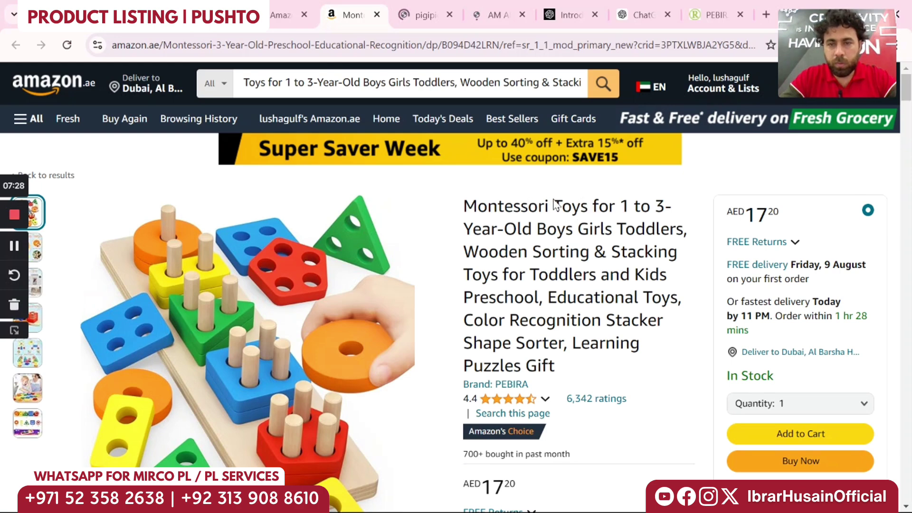
pyautogui.moveTo(465, 205); pyautogui.dragTo(615, 366)
pyautogui.hotkey('ctrl', 'c')
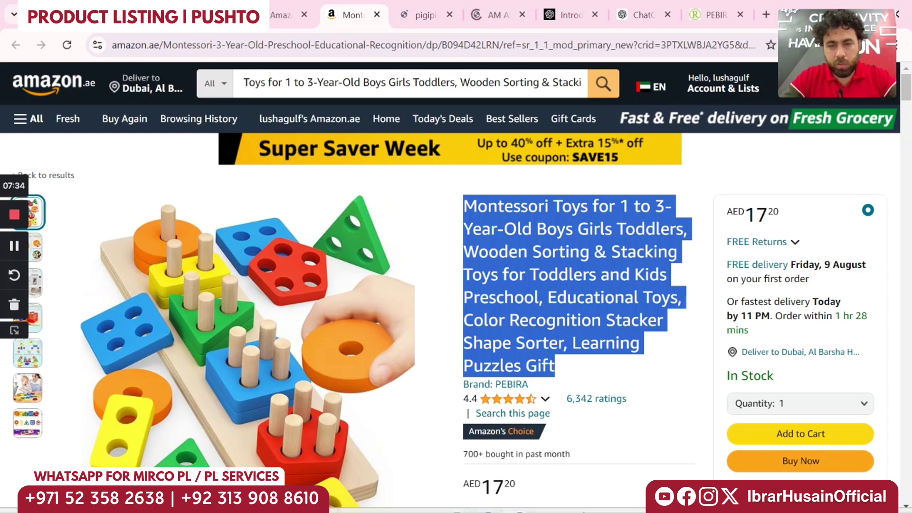
# Switch to the blank Word document, paste the copied title as text only, and add blank lines beneath it
pyautogui.moveTo(544, 497)
pyautogui.click(557, 432)
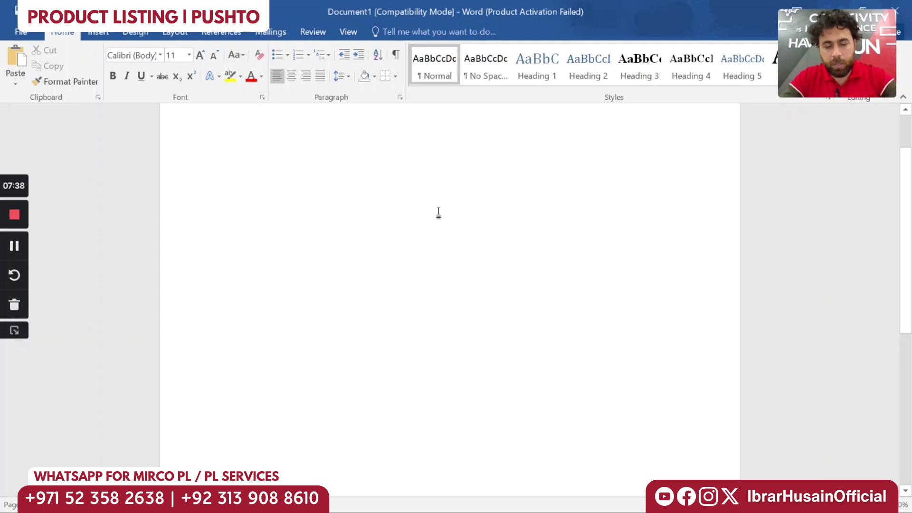
pyautogui.hotkey('ctrl', 'v')
pyautogui.click(525, 205)
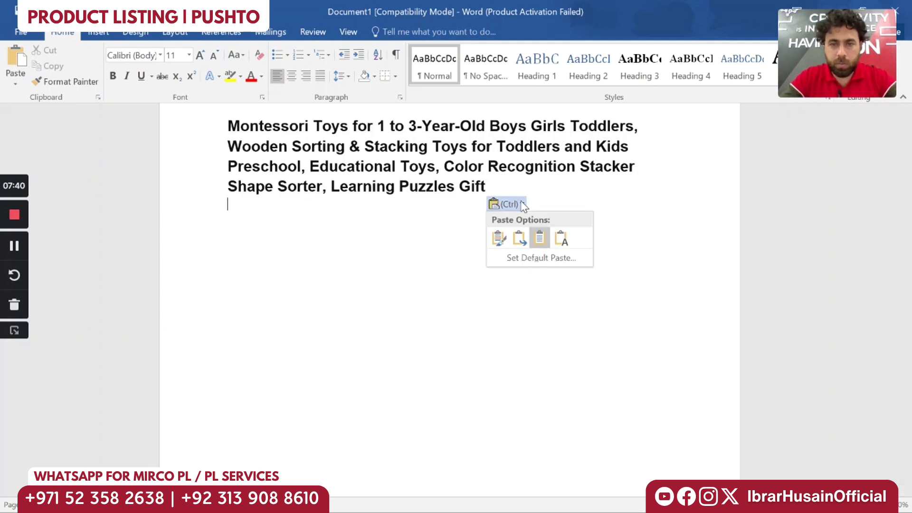
pyautogui.click(562, 239)
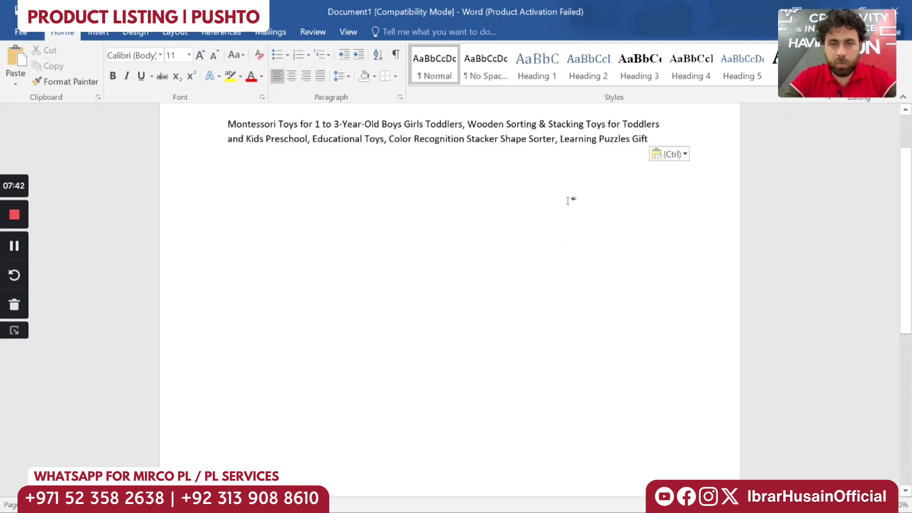
pyautogui.press('Return')
pyautogui.press('Return')
# Return to Chrome and copy the pigipigi toy's title without the brand name, from "Montessori Toys Gift" to "Birthday Gifts"
pyautogui.moveTo(485, 510)
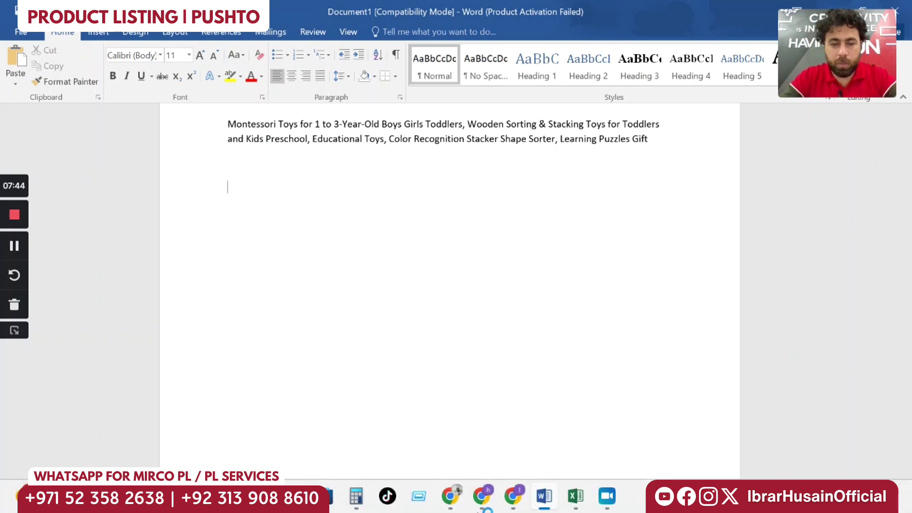
pyautogui.moveTo(498, 496)
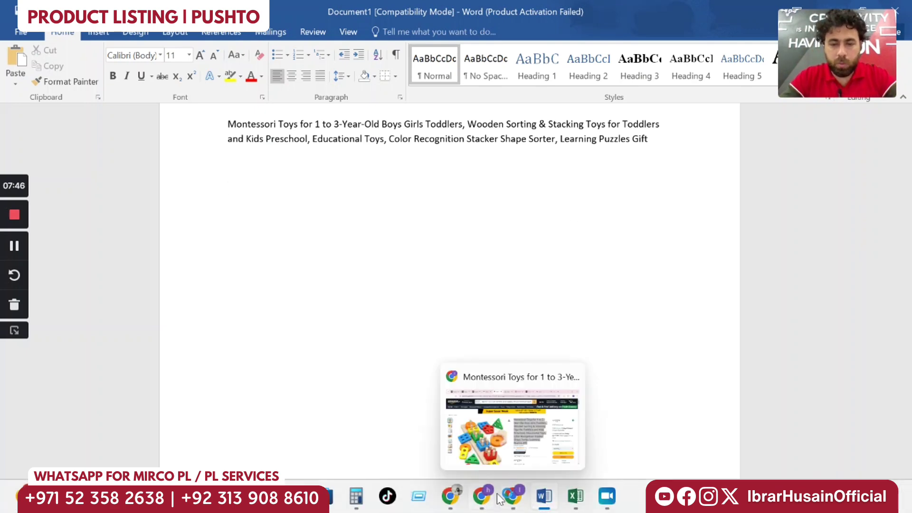
pyautogui.click(525, 497)
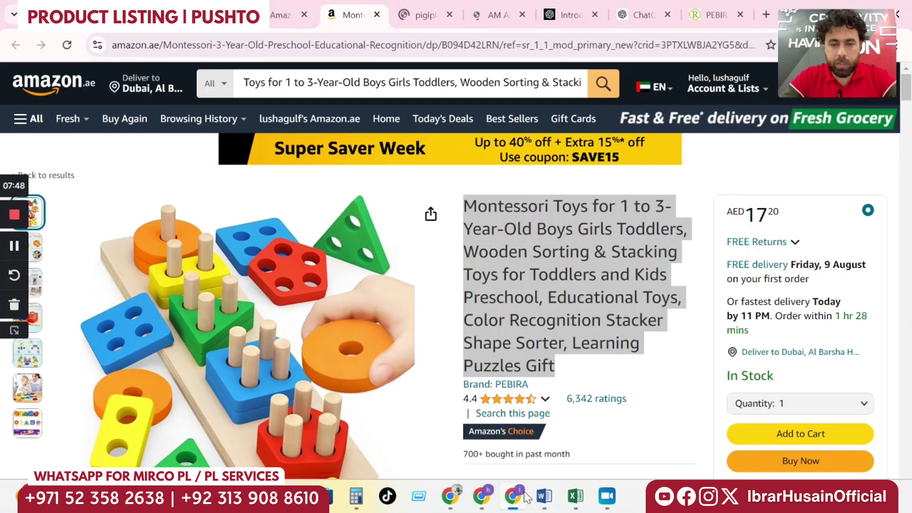
pyautogui.click(424, 5)
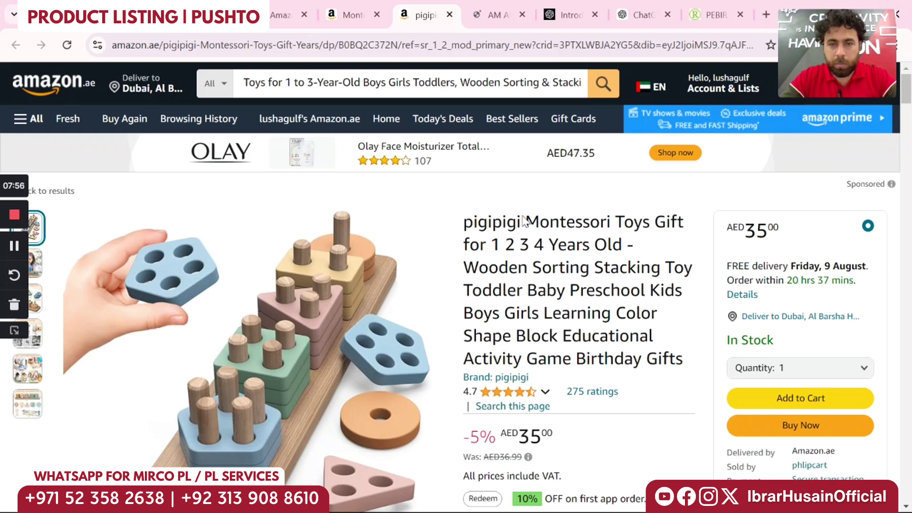
pyautogui.moveTo(523, 221); pyautogui.dragTo(692, 364)
pyautogui.hotkey('ctrl', 'c')
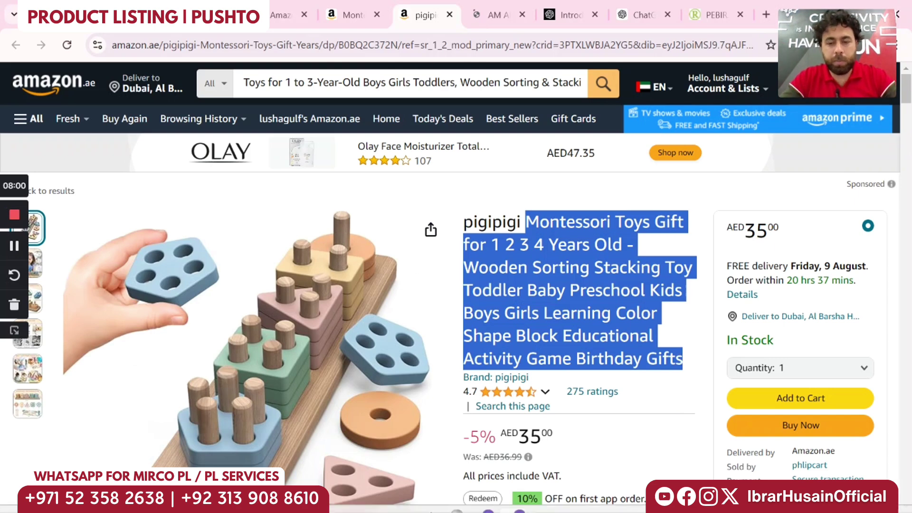
# Paste the pigipigi title into the Word document below the first title as text only, and start a new line
pyautogui.moveTo(450, 502)
pyautogui.moveTo(545, 497)
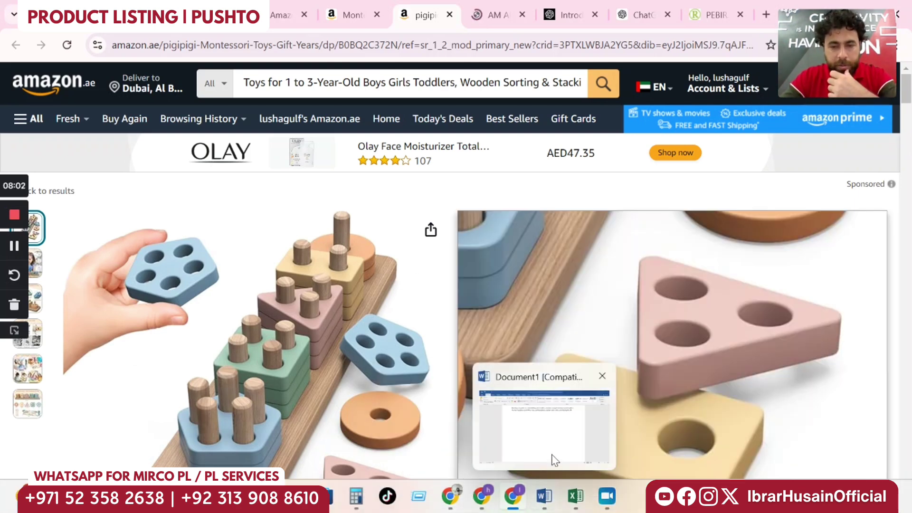
pyautogui.click(553, 444)
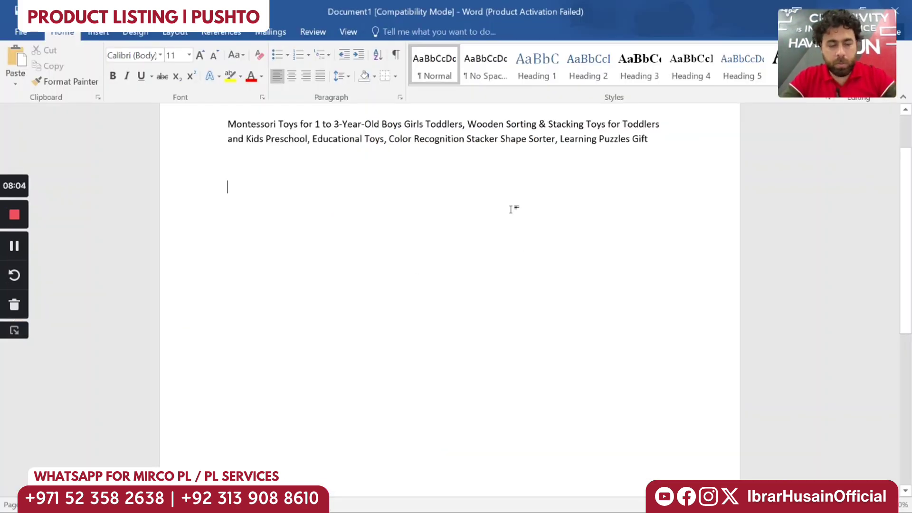
pyautogui.hotkey('ctrl', 'v')
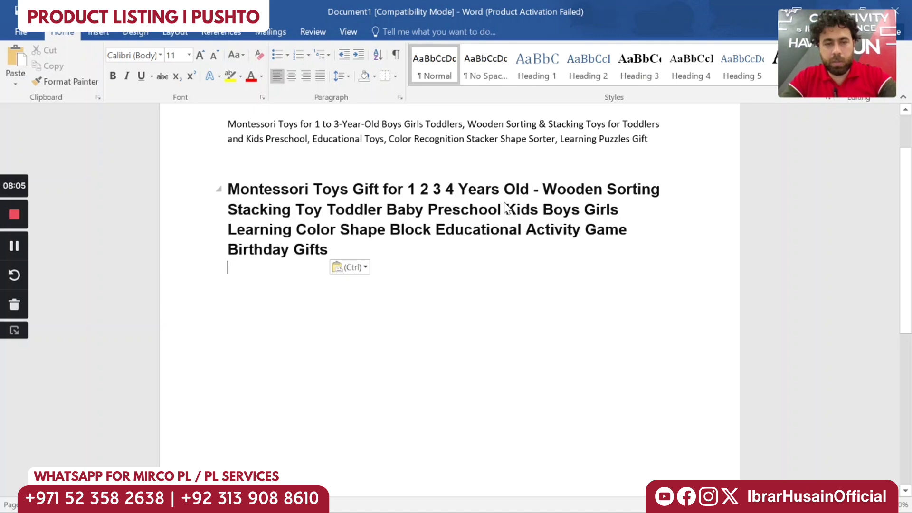
pyautogui.click(367, 269)
pyautogui.click(382, 300)
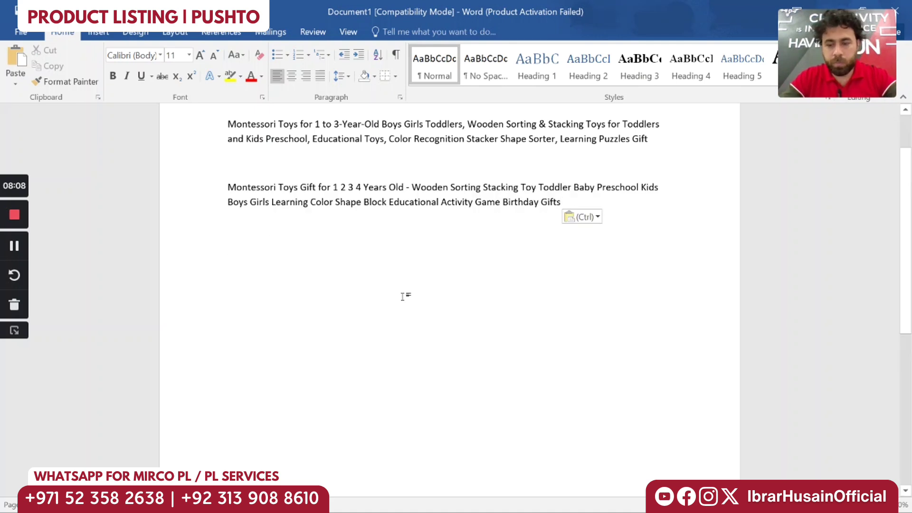
pyautogui.press('Return')
# Return to Chrome and copy the AM ANNA toy's title without the brand name, from "Montessori Toys" to "Toy Gifts"
pyautogui.moveTo(508, 504)
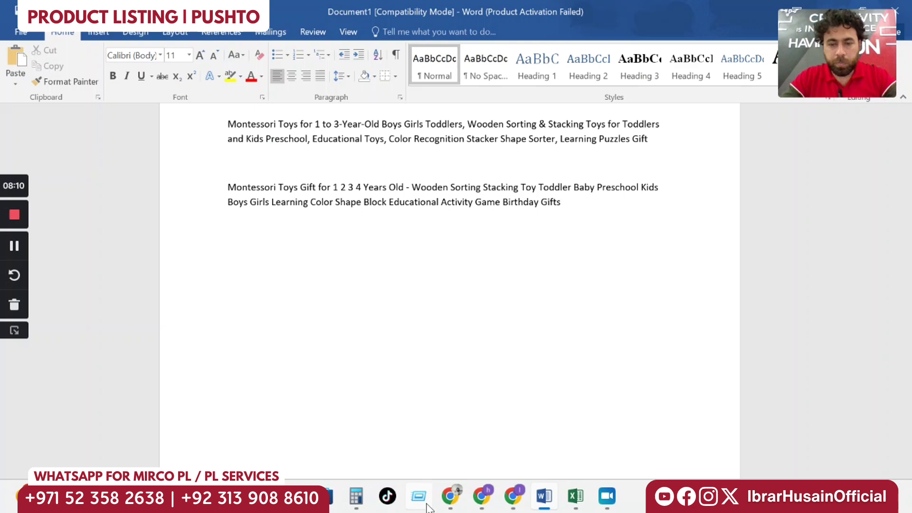
pyautogui.click(512, 498)
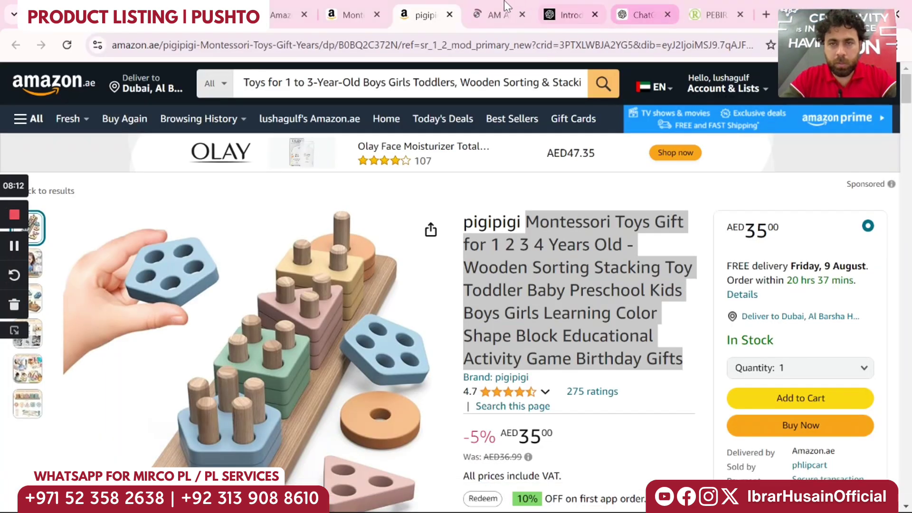
pyautogui.click(496, 15)
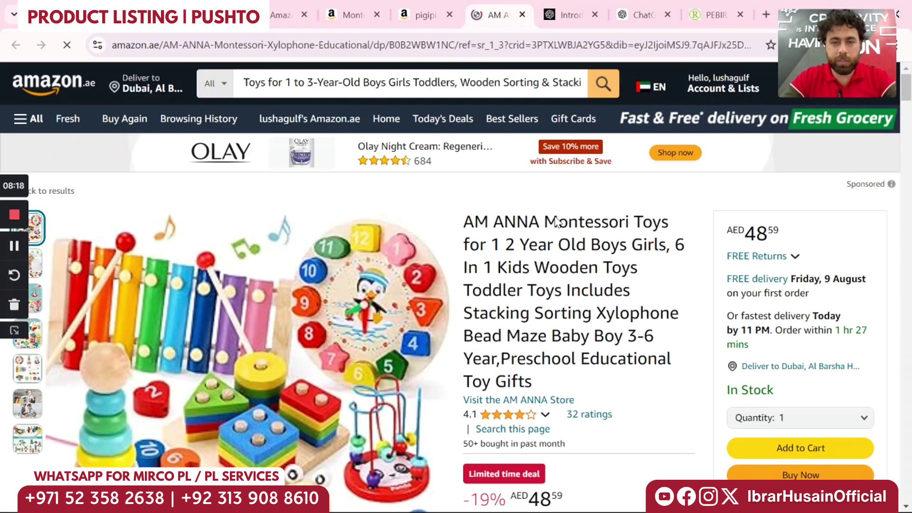
pyautogui.moveTo(649, 323); pyautogui.dragTo(675, 382)
pyautogui.hotkey('ctrl', 'c')
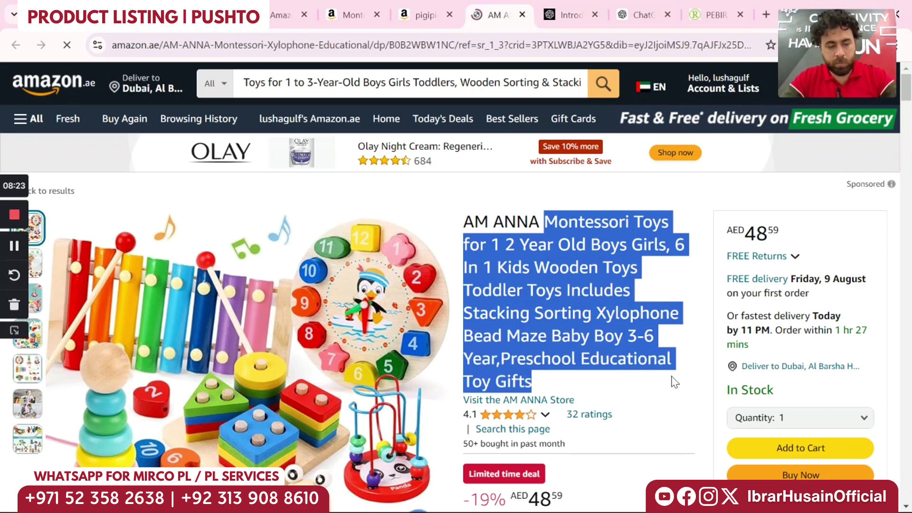
# Paste the AM ANNA title into the Word document as the third title, keeping text only
pyautogui.moveTo(536, 511)
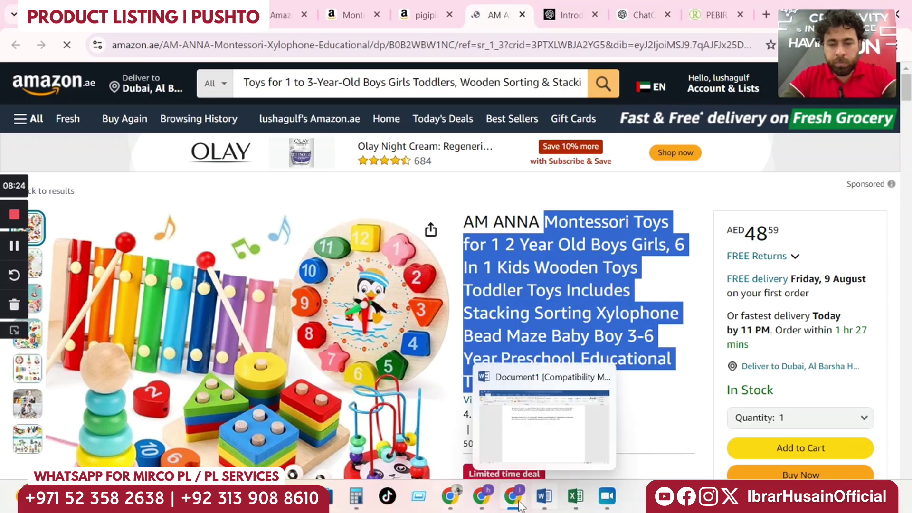
pyautogui.click(547, 418)
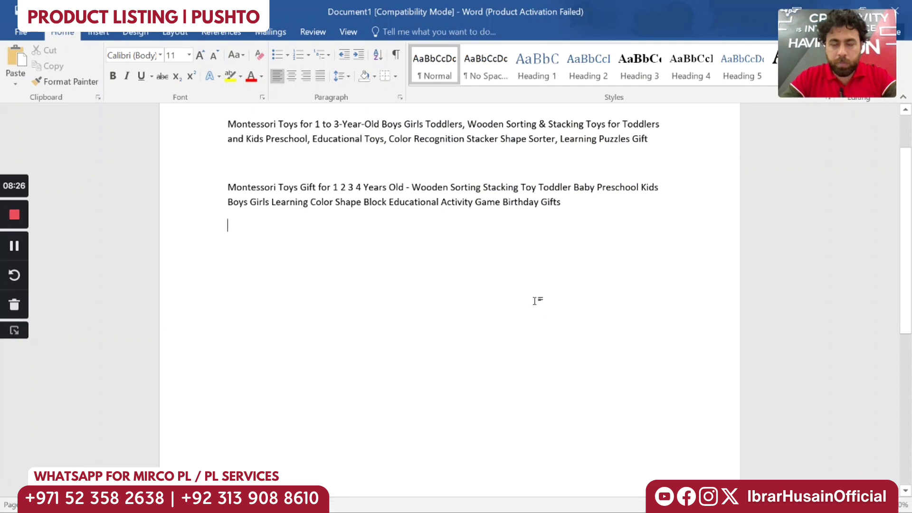
pyautogui.hotkey('ctrl', 'v')
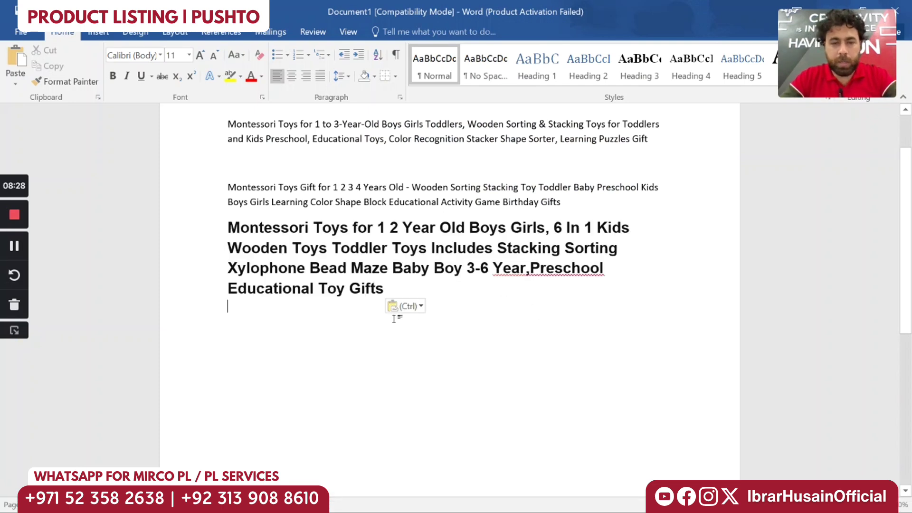
pyautogui.click(420, 307)
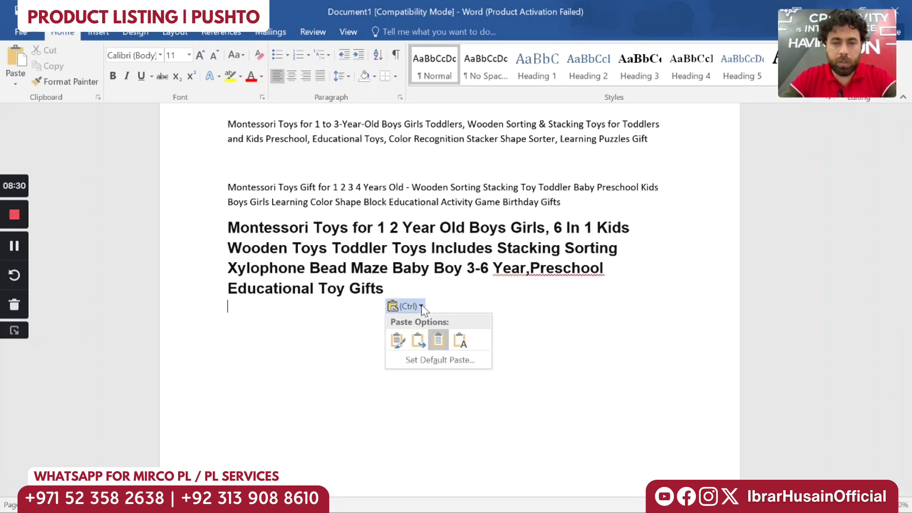
pyautogui.click(460, 340)
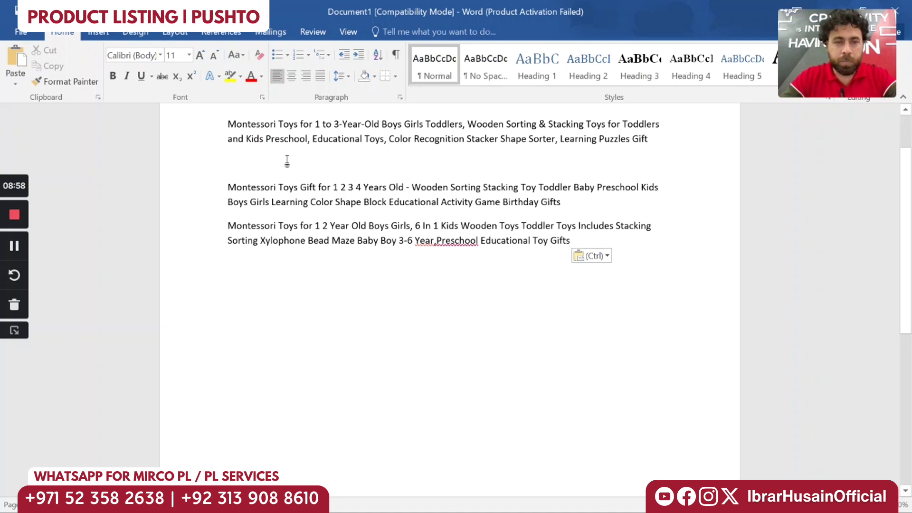
# Copy "Montessori Toys for 1 to 3-Year-Old Boys Girls Toddlers" from the first title and paste it on a separate line below the third title
pyautogui.moveTo(222, 122); pyautogui.dragTo(460, 117)
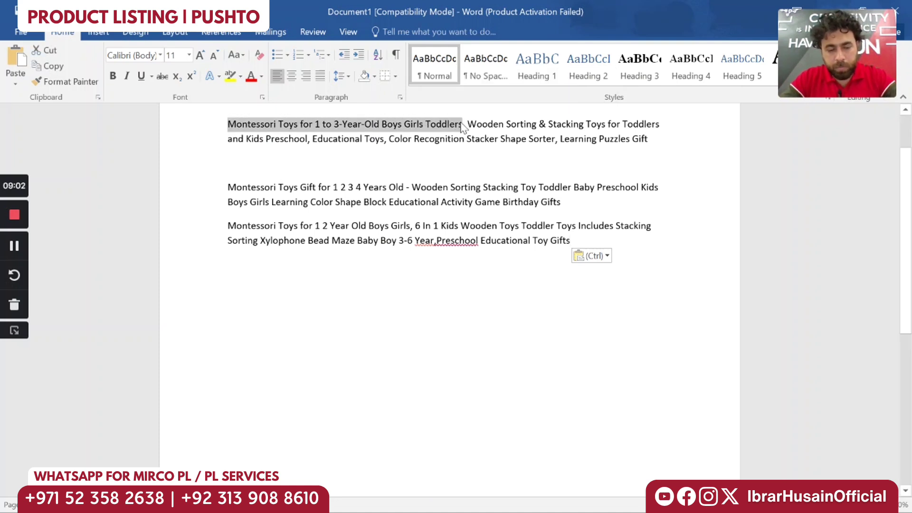
pyautogui.hotkey('ctrl', 'c')
pyautogui.click(340, 319)
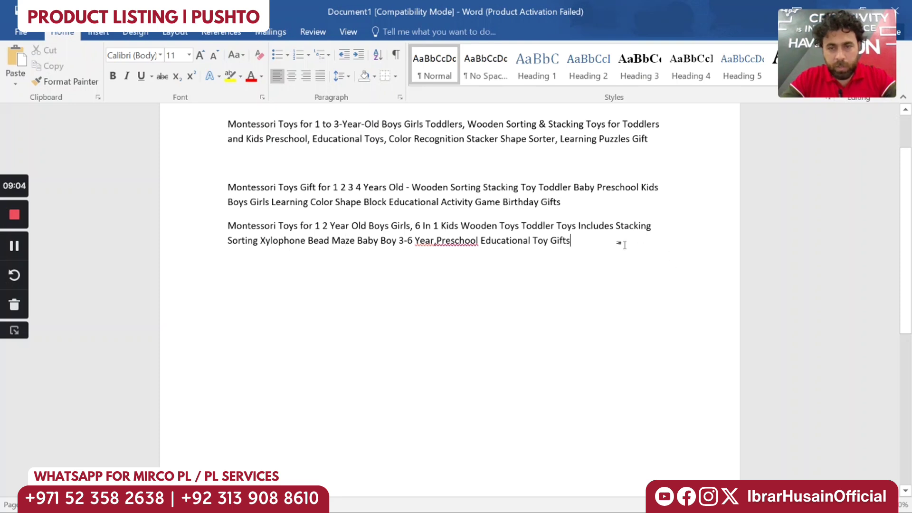
pyautogui.press('Return')
pyautogui.press('Return')
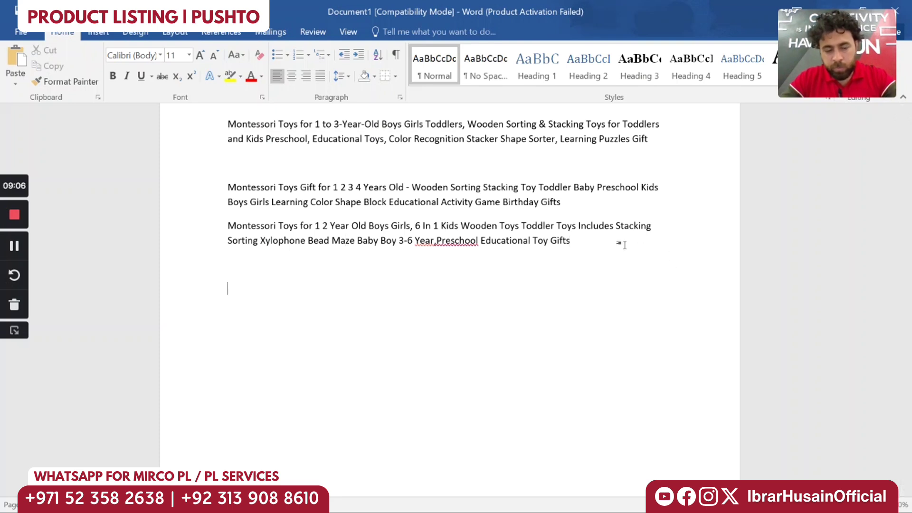
pyautogui.hotkey('ctrl', 'v')
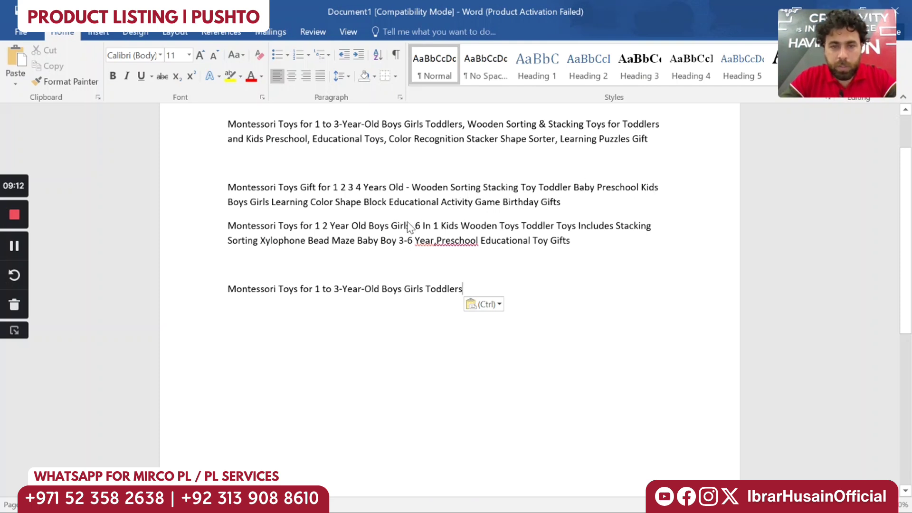
# Append "6 In 1 Kids Wooden Toys Toddler Toys Includes Stacking Sorting" from the third title to the new title, separated by a single comma
pyautogui.moveTo(410, 228); pyautogui.dragTo(378, 254)
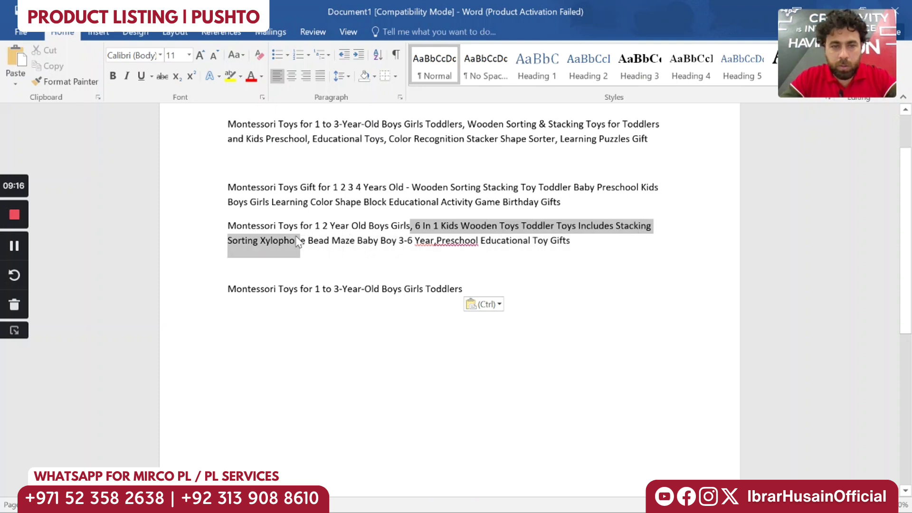
pyautogui.moveTo(298, 242); pyautogui.dragTo(252, 240)
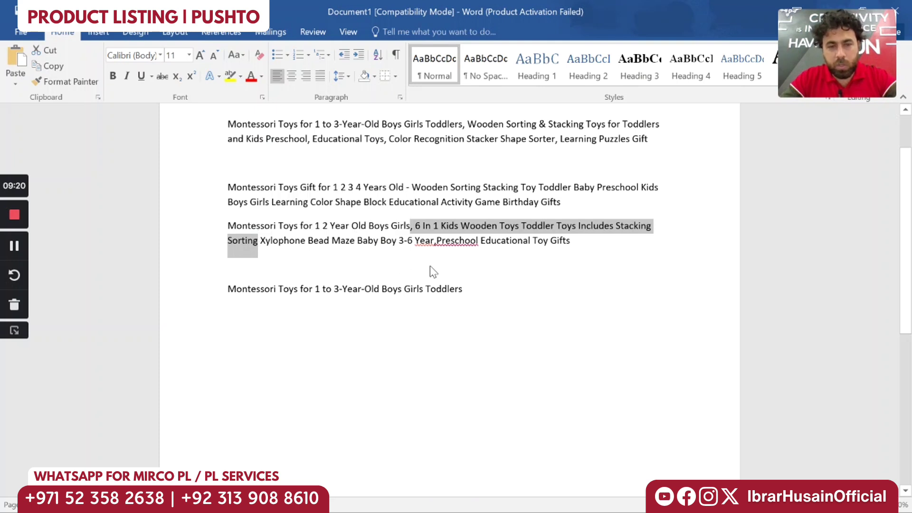
pyautogui.click(473, 290)
pyautogui.write(',')
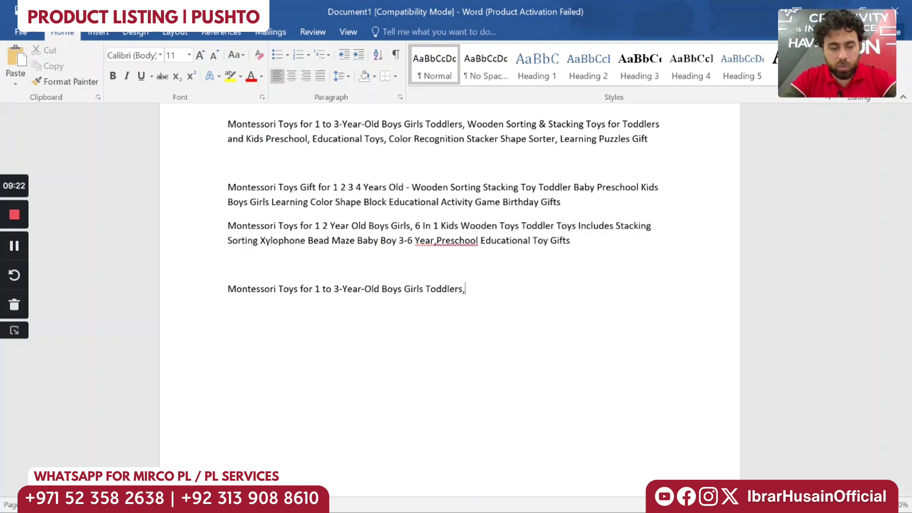
pyautogui.hotkey('ctrl', 'v')
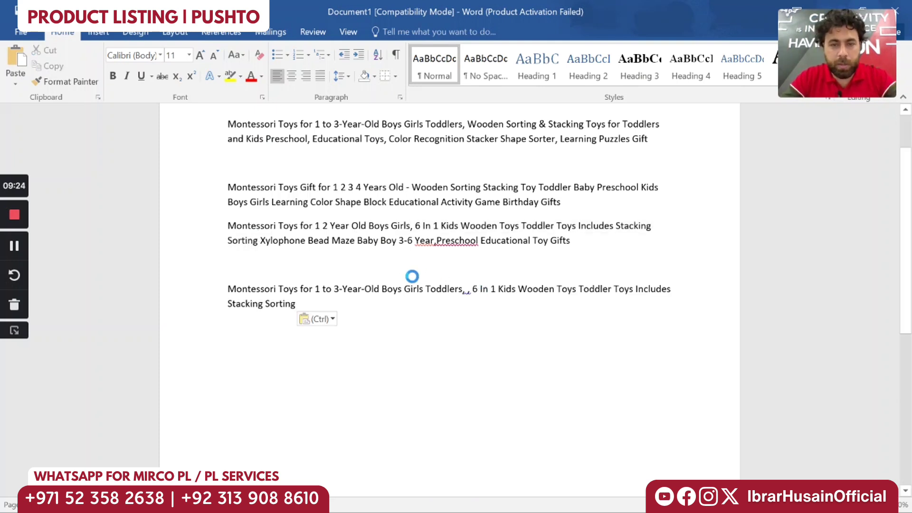
pyautogui.press('BackSpace')
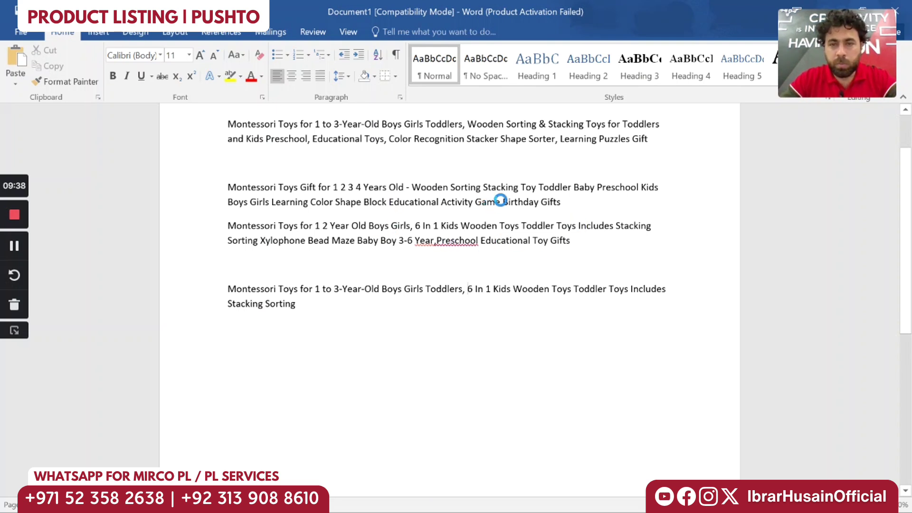
# Append "Color Recognition Stacker Shape Sorter, Learning Puzzles Gift" from the first title to the end of the new title after a comma
pyautogui.moveTo(393, 143); pyautogui.dragTo(652, 147)
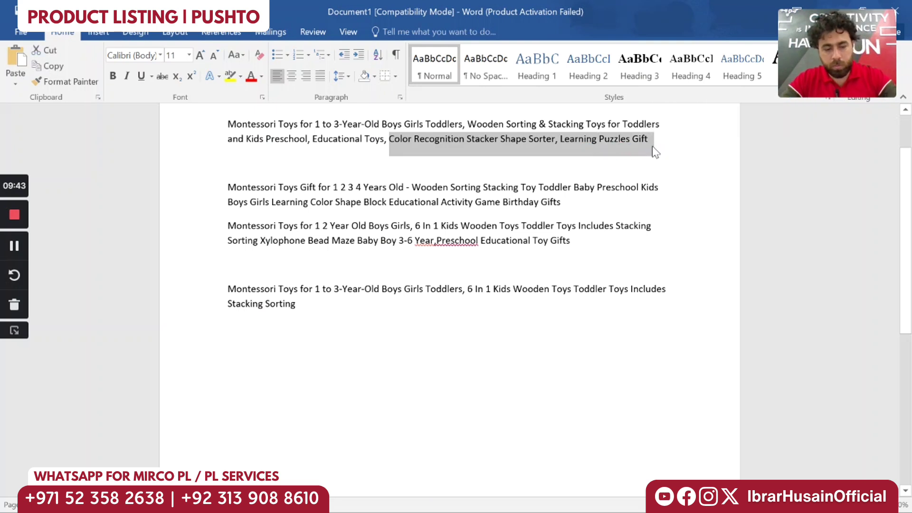
pyautogui.click(326, 301)
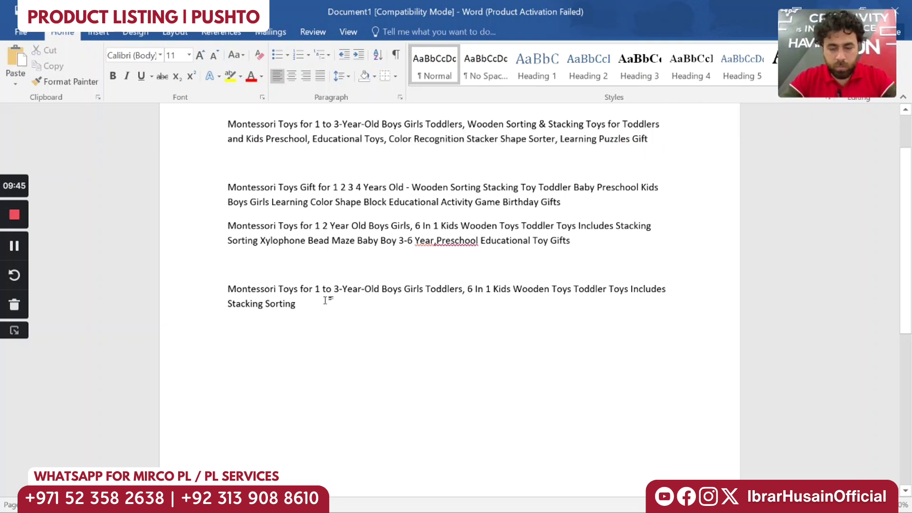
pyautogui.hotkey('ctrl', 'v')
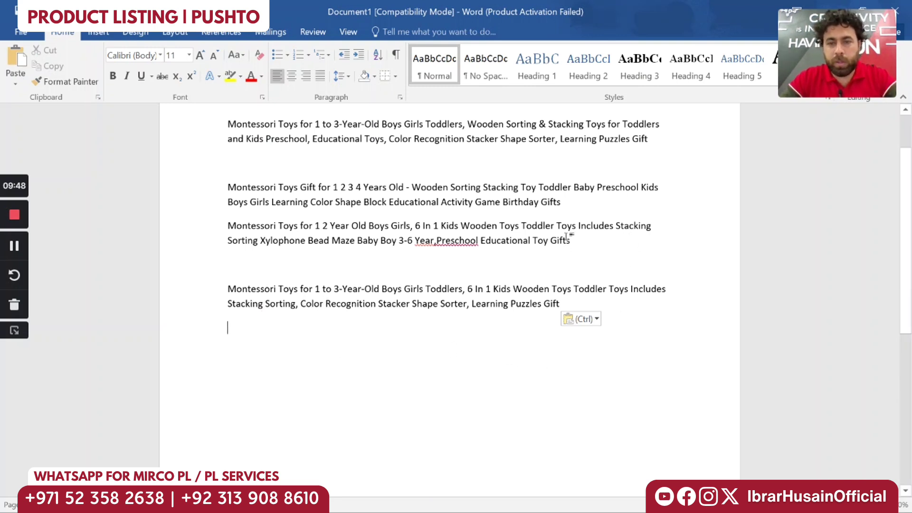
# Delete the three competitor titles above the new title and copy the complete new title
pyautogui.moveTo(567, 236); pyautogui.dragTo(176, 126)
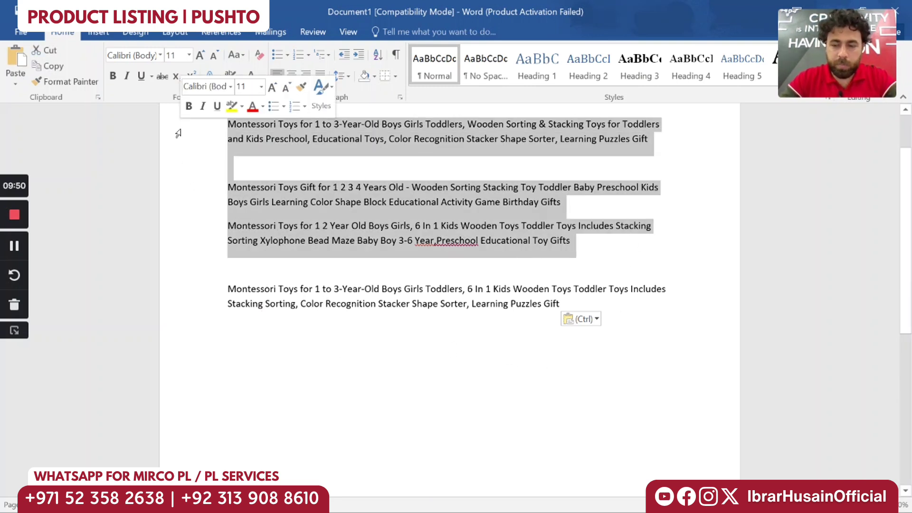
pyautogui.press('Delete')
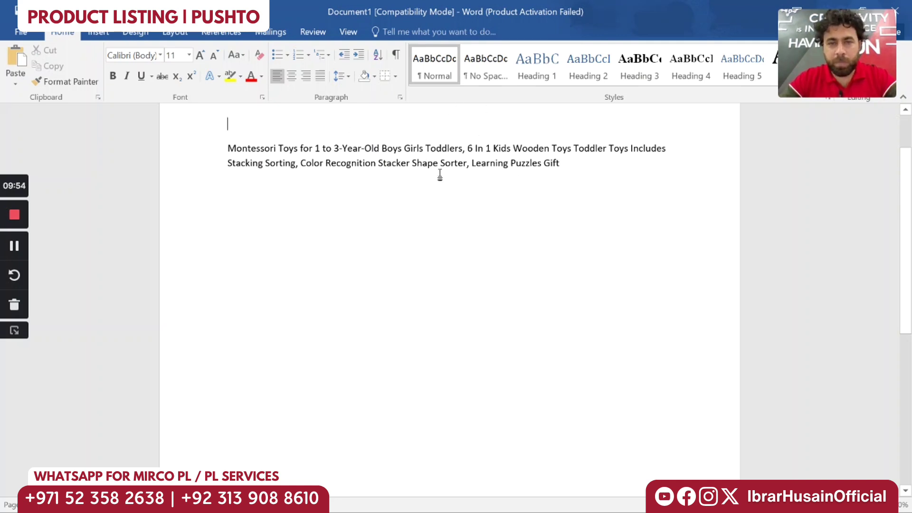
pyautogui.moveTo(564, 163); pyautogui.dragTo(248, 138)
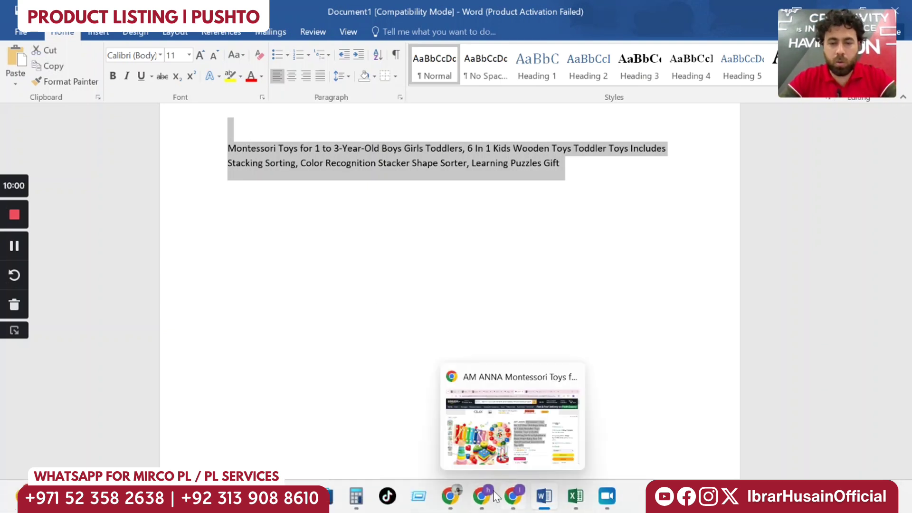
# Switch to ChatGPT in Chrome and start a chat with the message "hello"
pyautogui.click(510, 497)
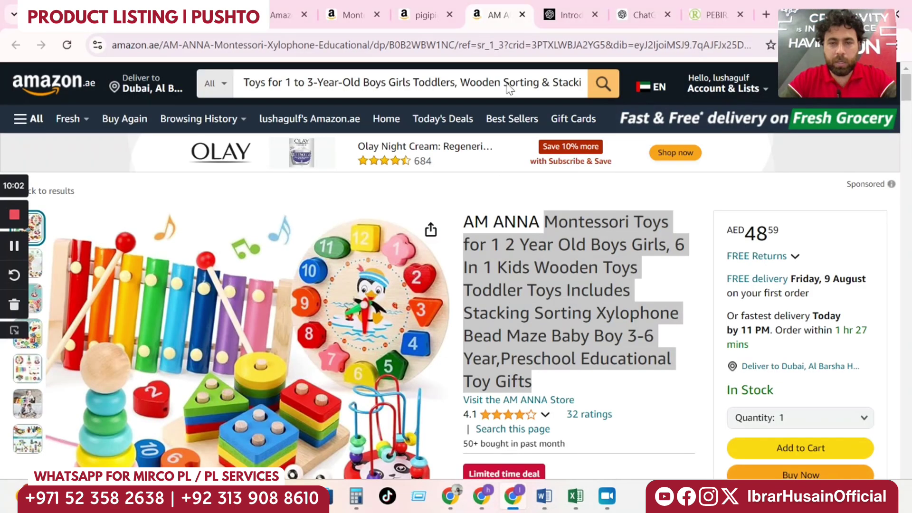
pyautogui.click(646, 14)
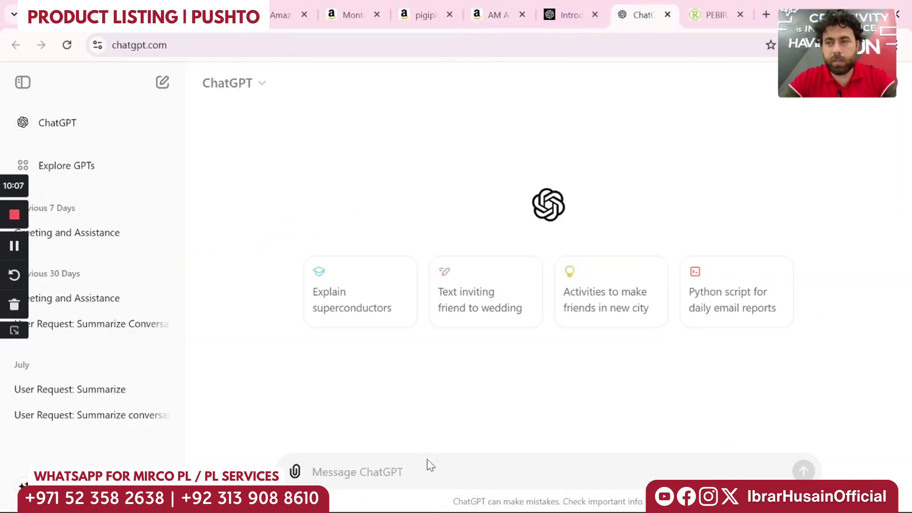
pyautogui.write('hello')
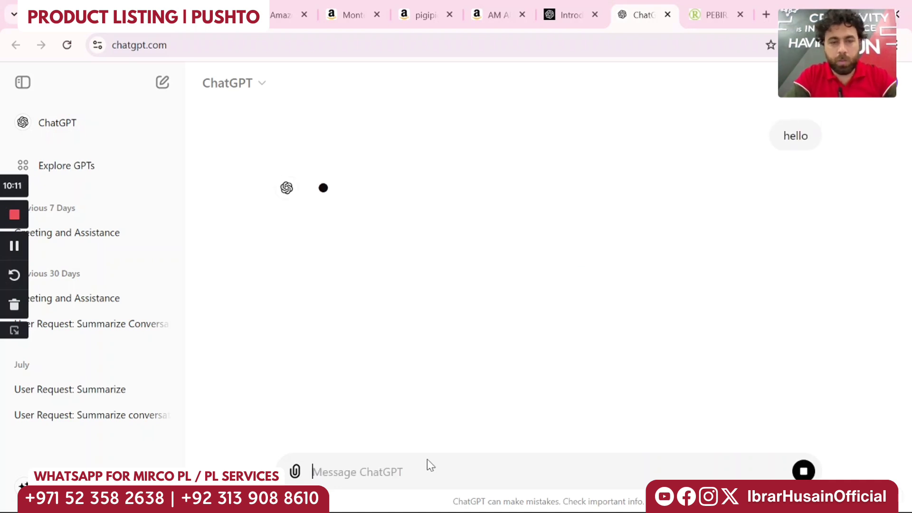
# Send ChatGPT the message "Act as Amazon product listing Expert"
pyautogui.write('Act as ')
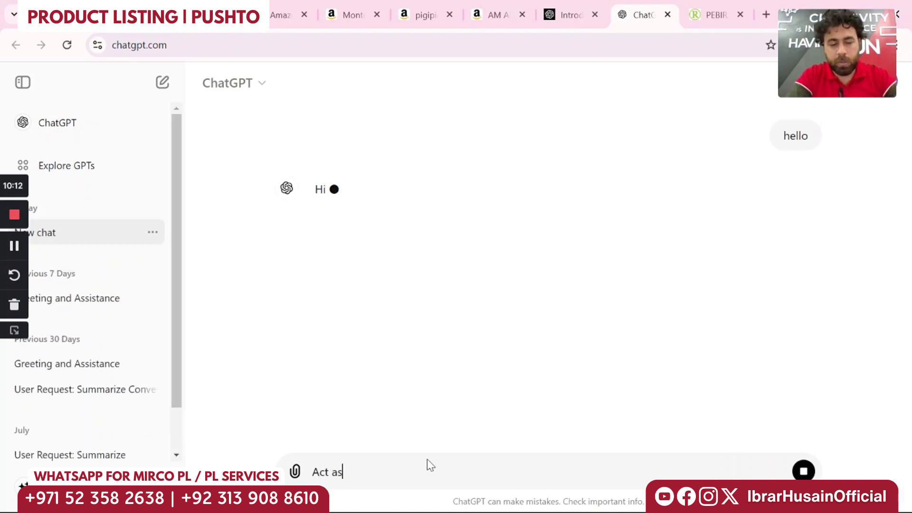
pyautogui.write('A')
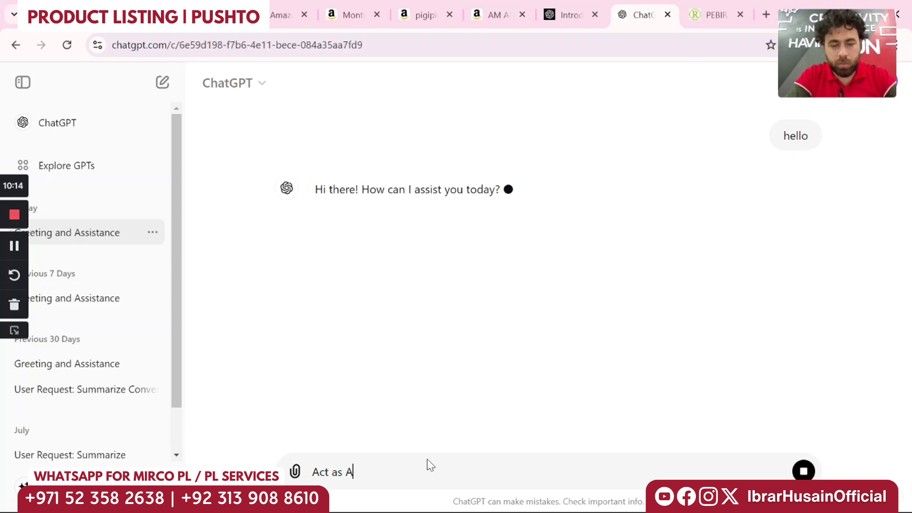
pyautogui.write('mazon product li')
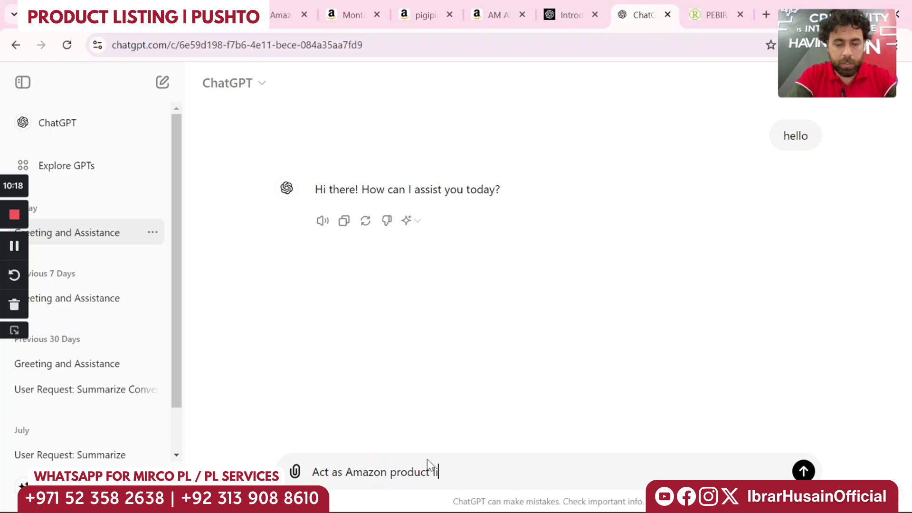
pyautogui.write('sting')
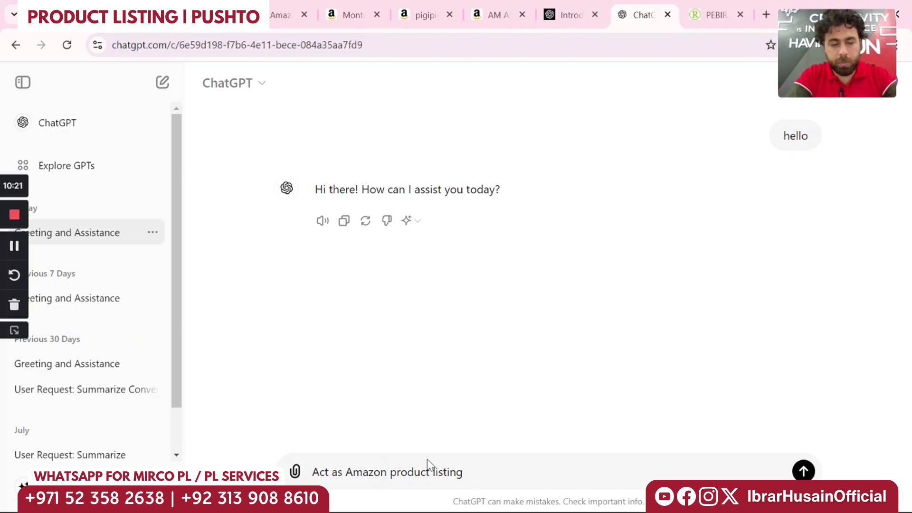
pyautogui.write(' Expert')
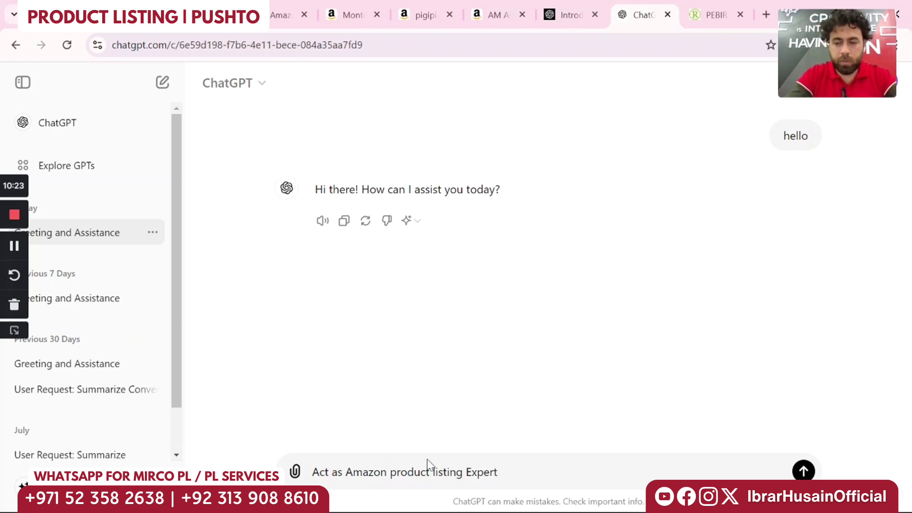
pyautogui.press('Return')
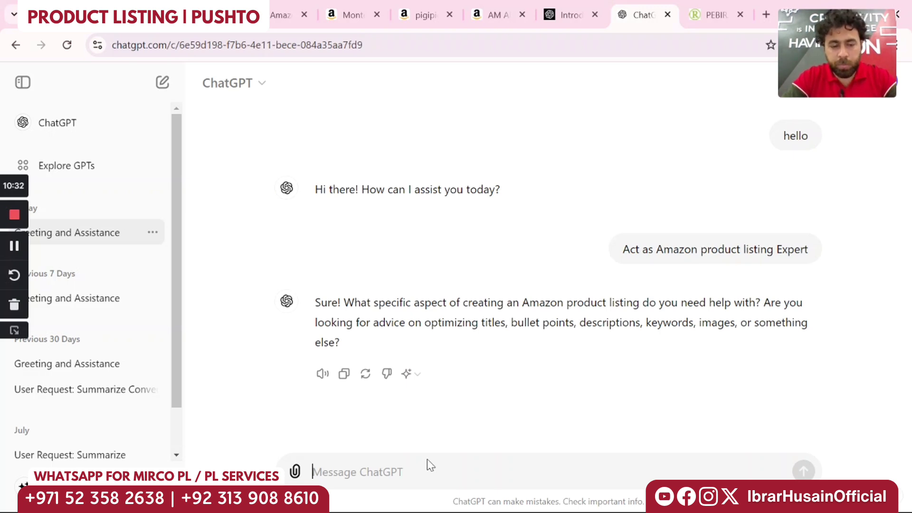
# Compose the prompt "write an optimized product bullets points and description for the" and paste the new Montessori toy title below it
pyautogui.write('write an')
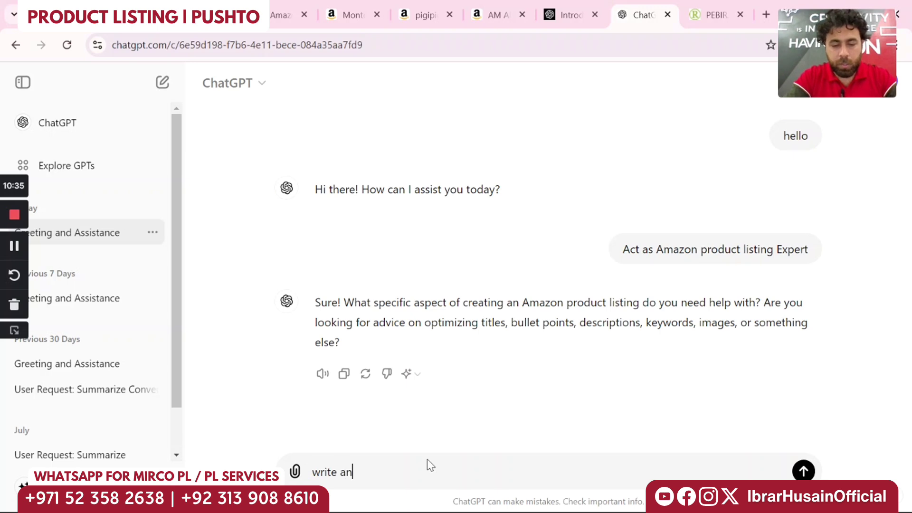
pyautogui.write(' optim')
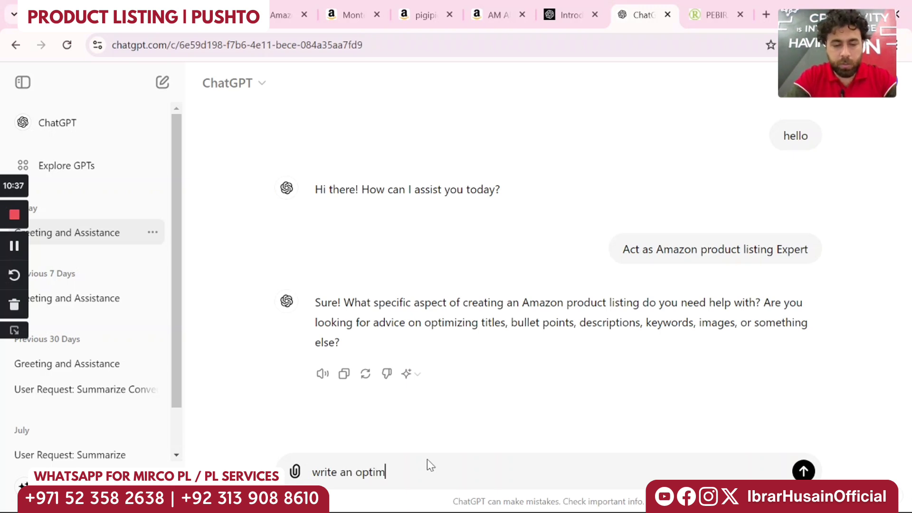
pyautogui.write('ized pr')
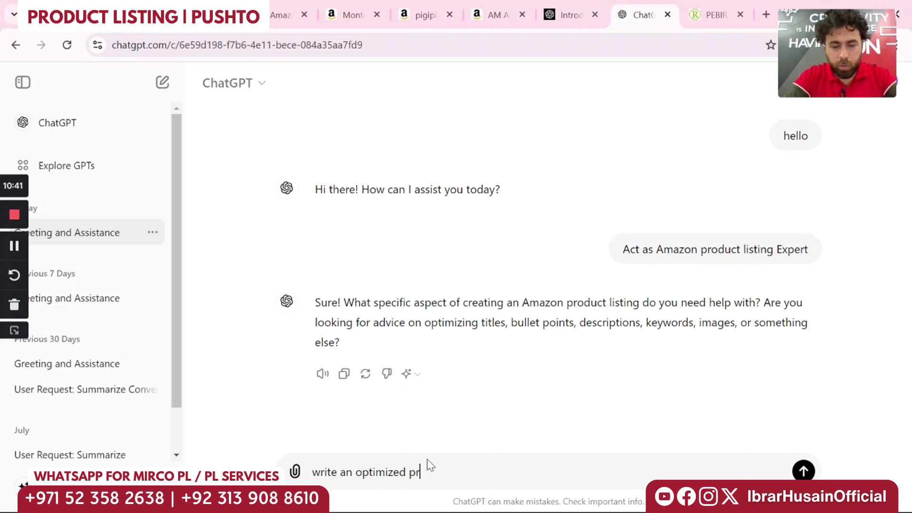
pyautogui.write('oduct bullets')
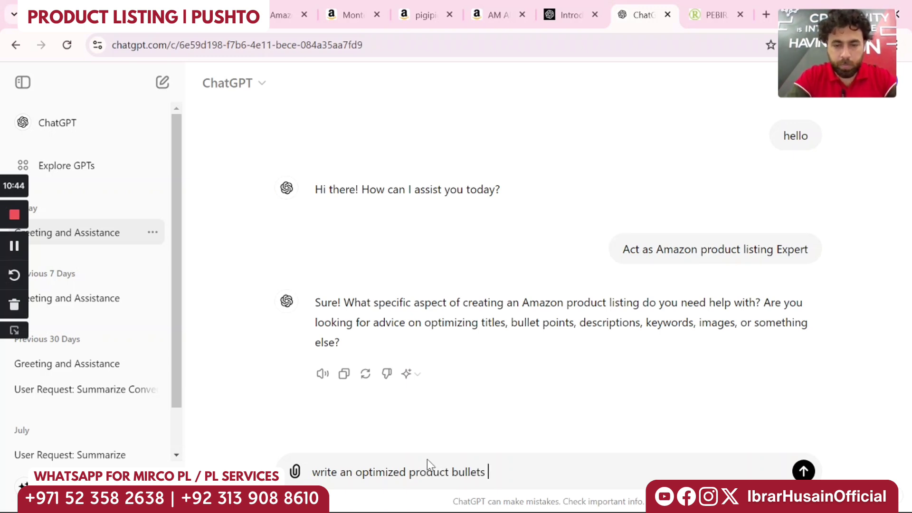
pyautogui.write(' points and descri')
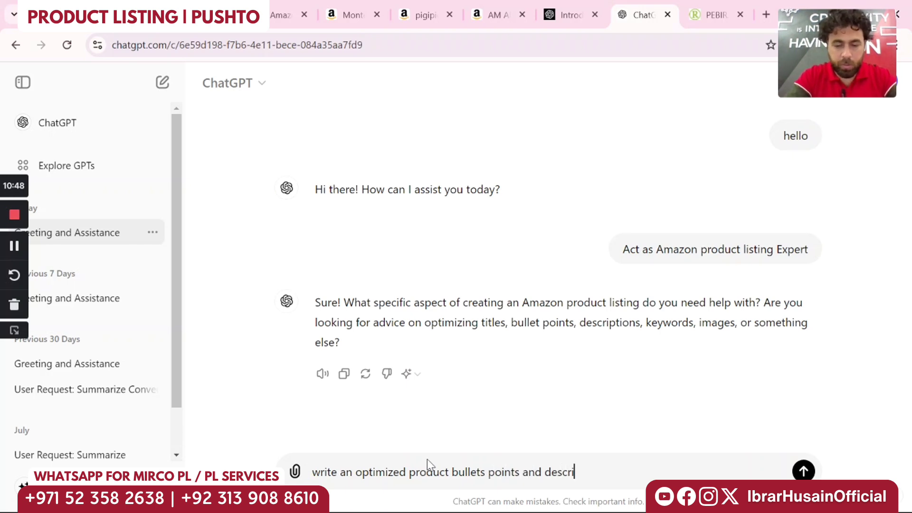
pyautogui.write('ption f')
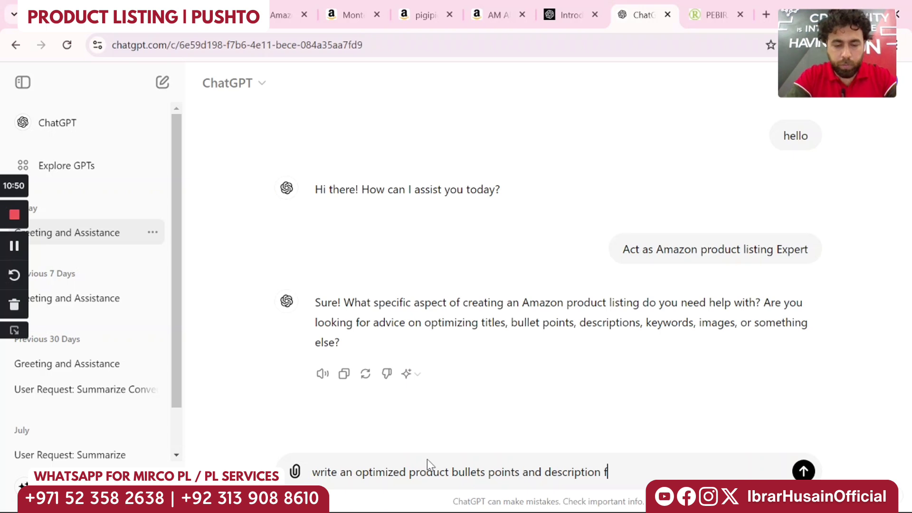
pyautogui.write('or the')
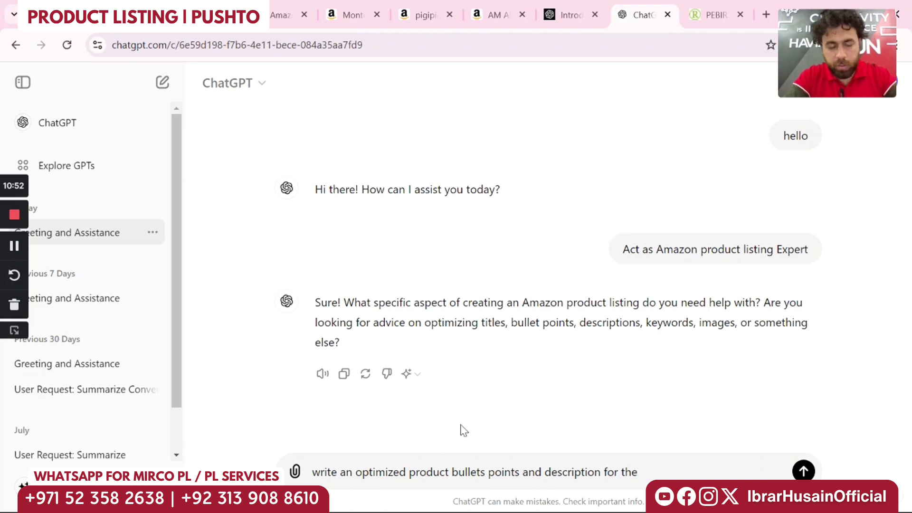
pyautogui.write('Montessori Toys for 1 to 3-Year-Old Boys Girls Toddlers, 6 In 1 Kids Wooden Toys Toddler Toys Includes Stacking Sorting, Color Recognition Stacker Shape Sorter, Learning Puzzles Gift')
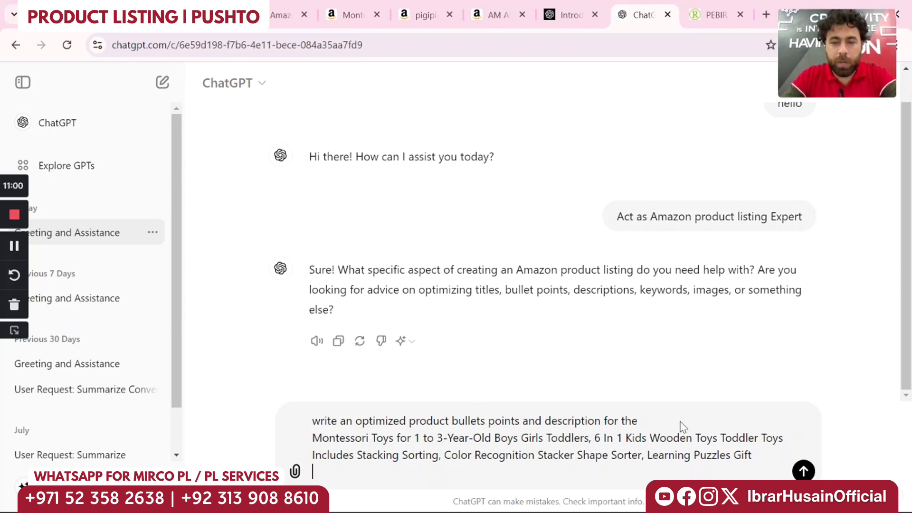
# Review the "About this item" bullet points and product image on the PEBIRA Montessori toy's Amazon.ae page
pyautogui.click(280, 13)
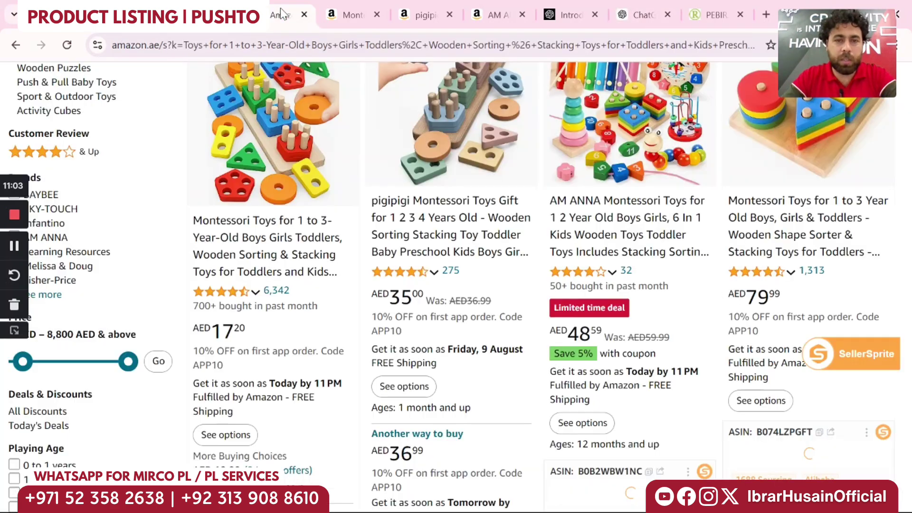
pyautogui.click(353, 15)
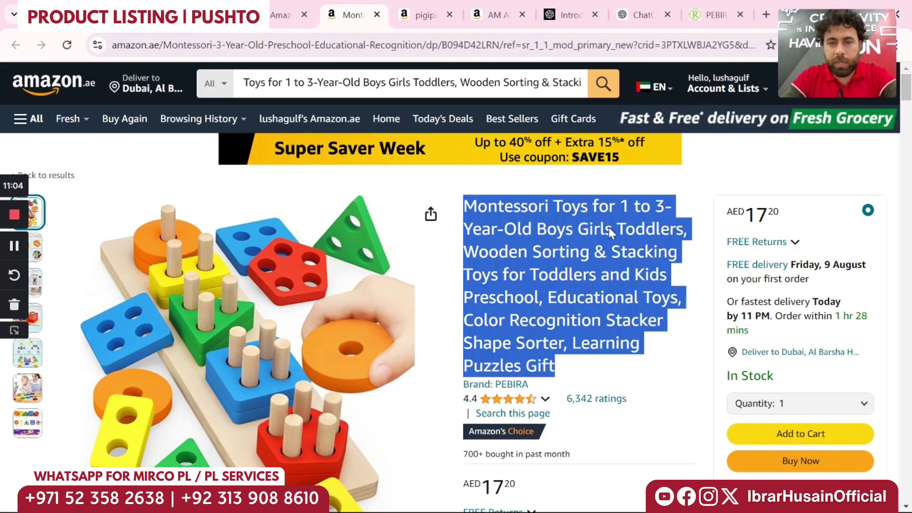
pyautogui.scroll(-12, 609, 227)
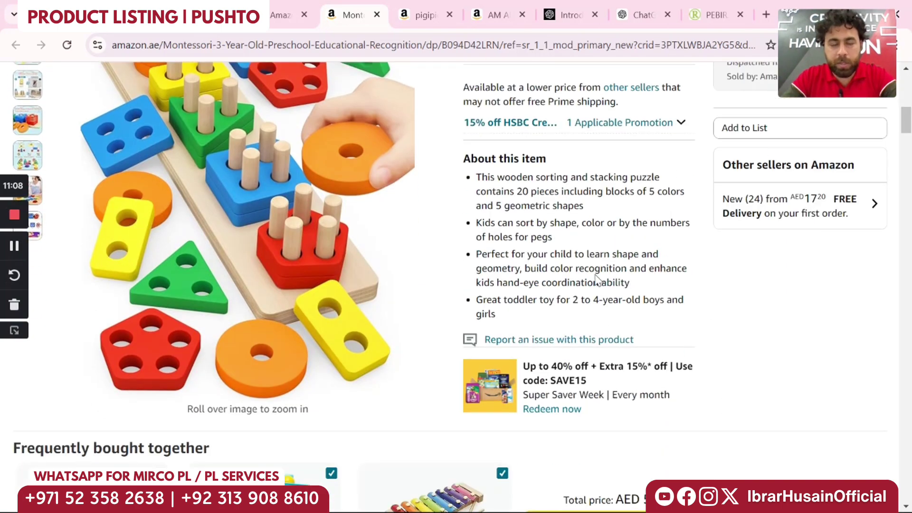
pyautogui.moveTo(328, 209)
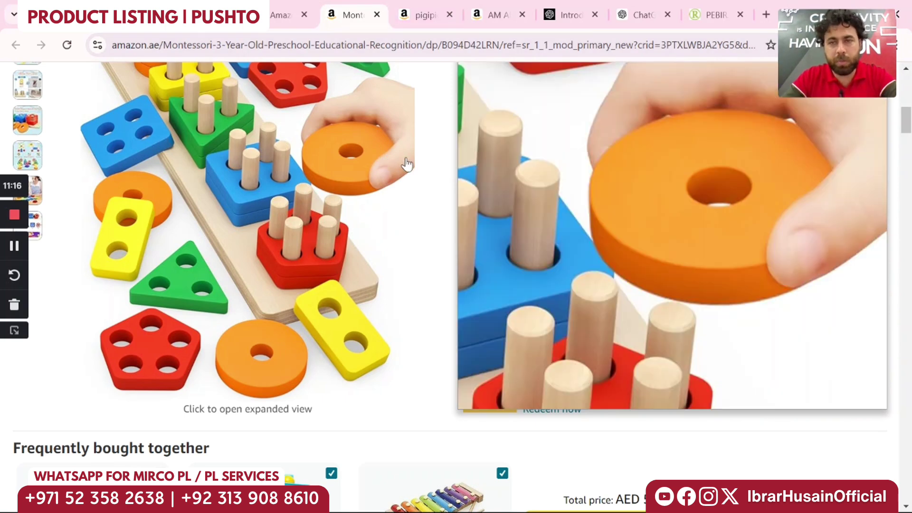
# Return to ChatGPT, send the bullet points and description prompt, and read through the generated text
pyautogui.click(639, 15)
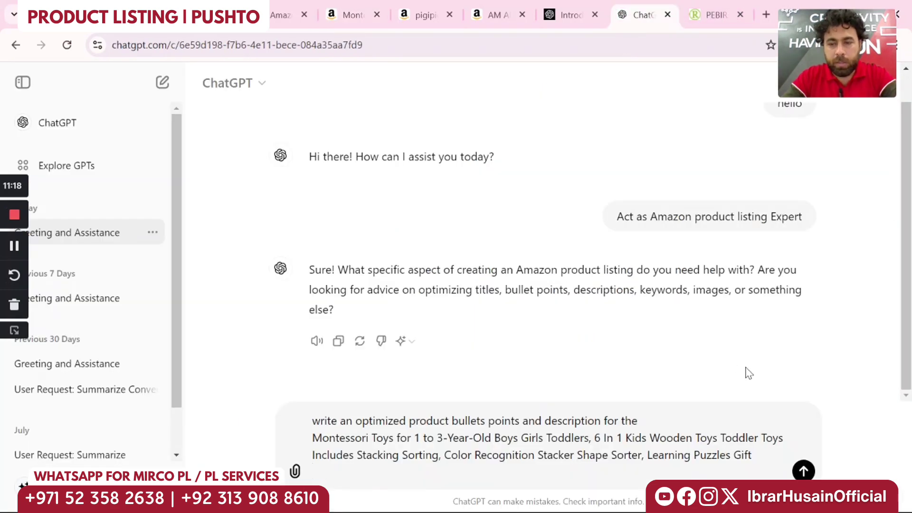
pyautogui.click(803, 471)
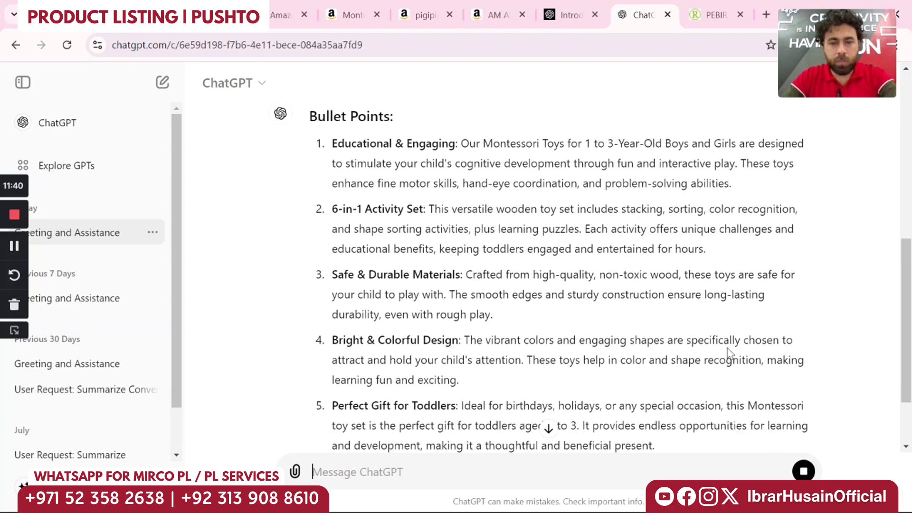
pyautogui.scroll(-2, 618, 328)
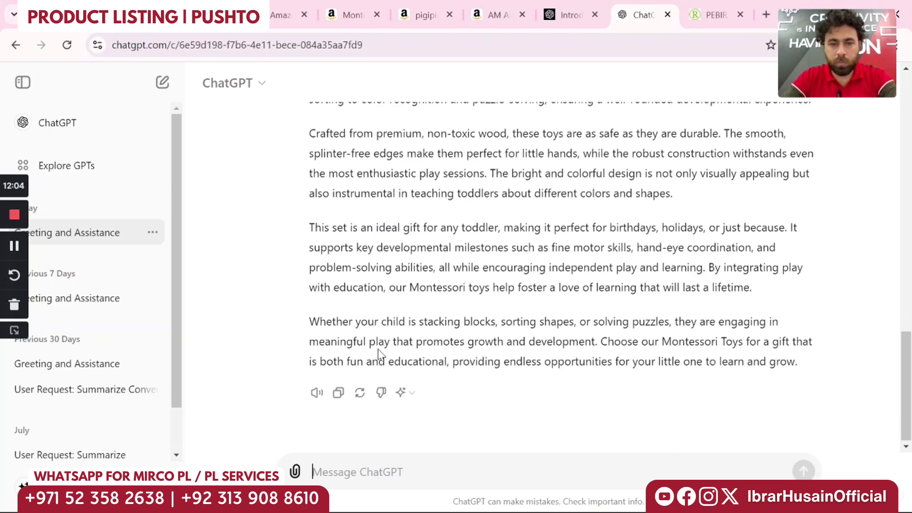
# Copy ChatGPT's generated bullet points and product description into the Word document below the Montessori toy title
pyautogui.moveTo(810, 368); pyautogui.dragTo(278, 381)
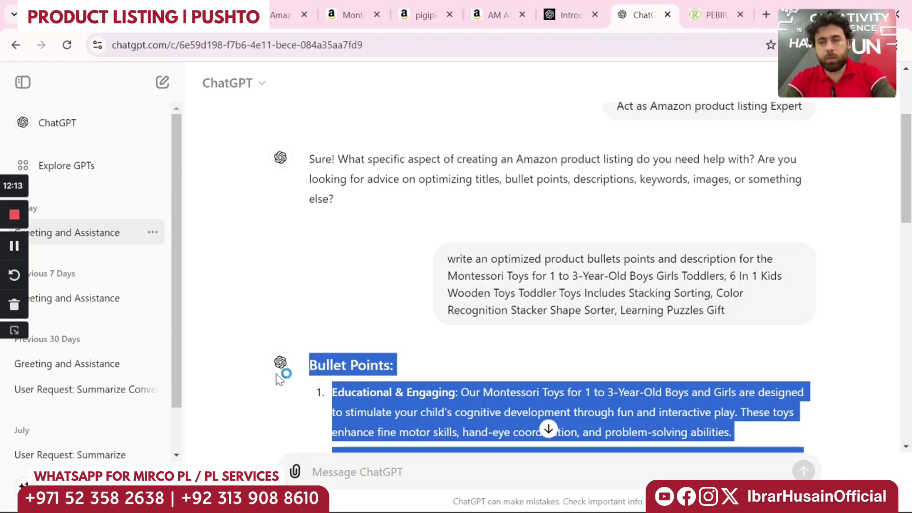
pyautogui.moveTo(559, 507)
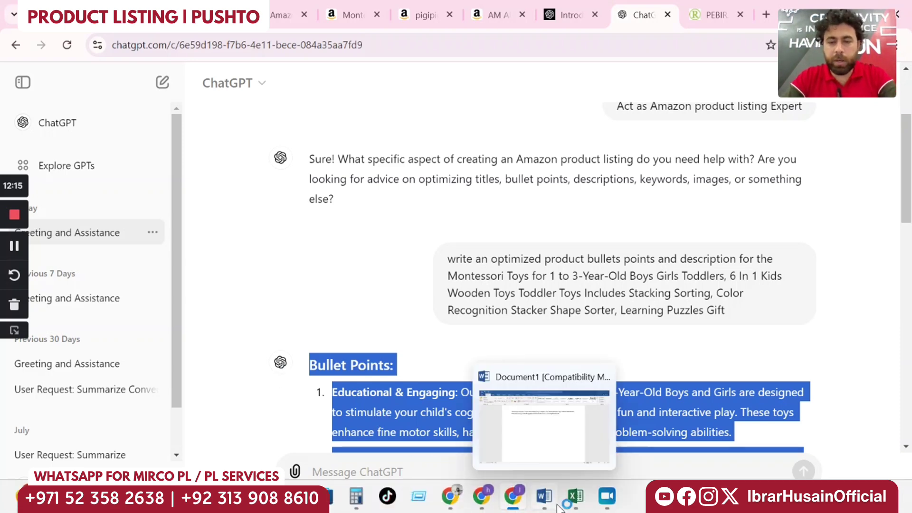
pyautogui.click(537, 437)
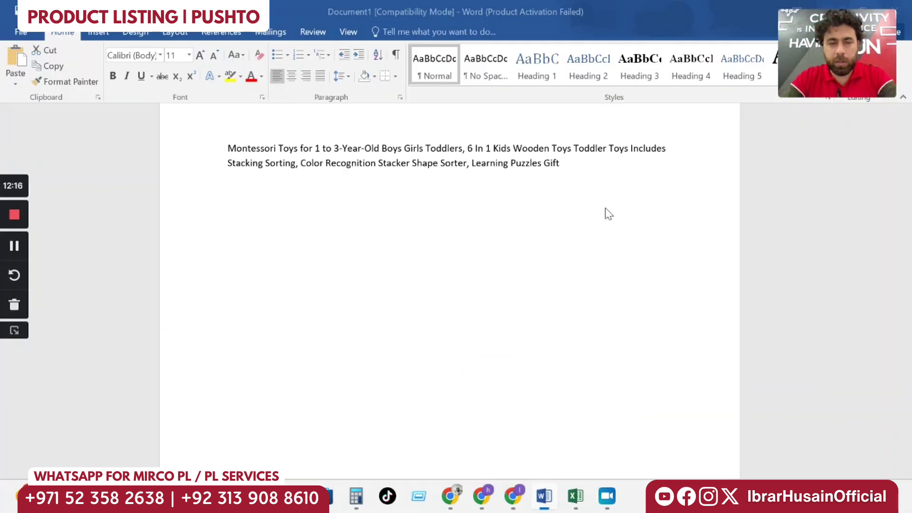
pyautogui.click(578, 164)
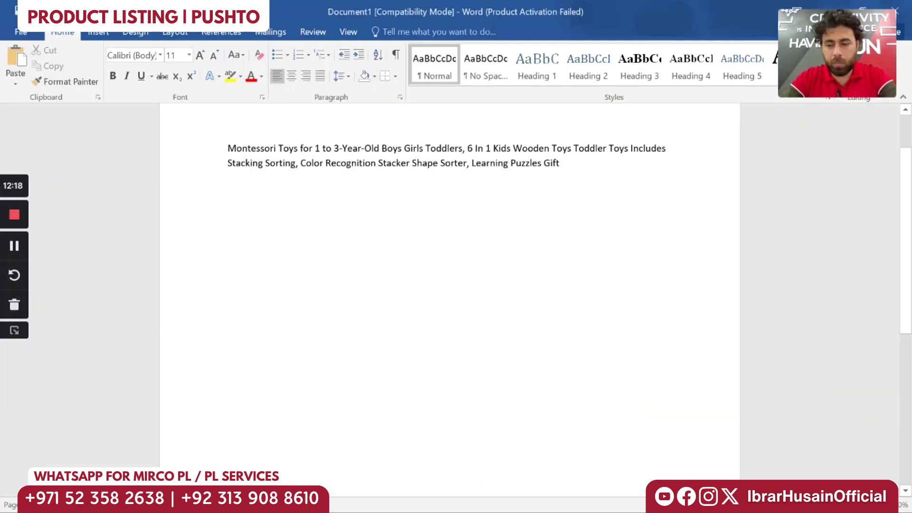
pyautogui.press('Return')
pyautogui.press('Return')
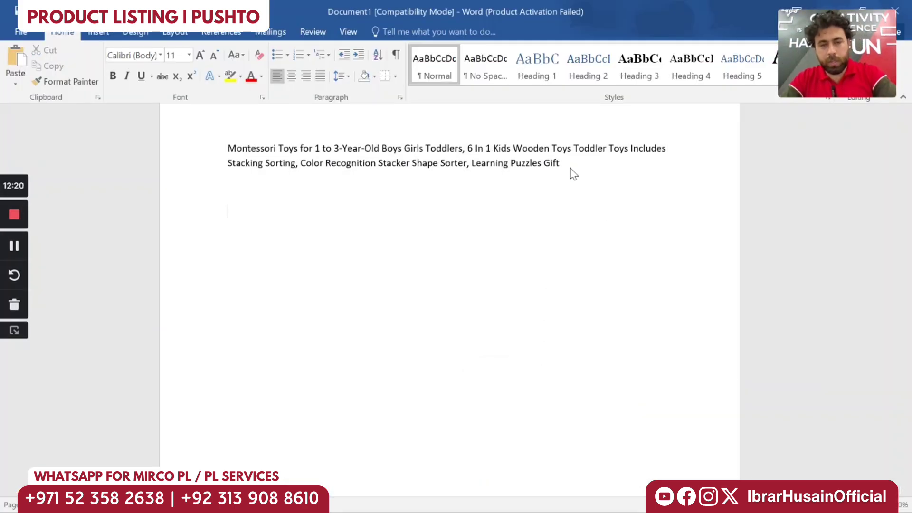
pyautogui.hotkey('ctrl', 'v')
pyautogui.scroll(15, 370, 383)
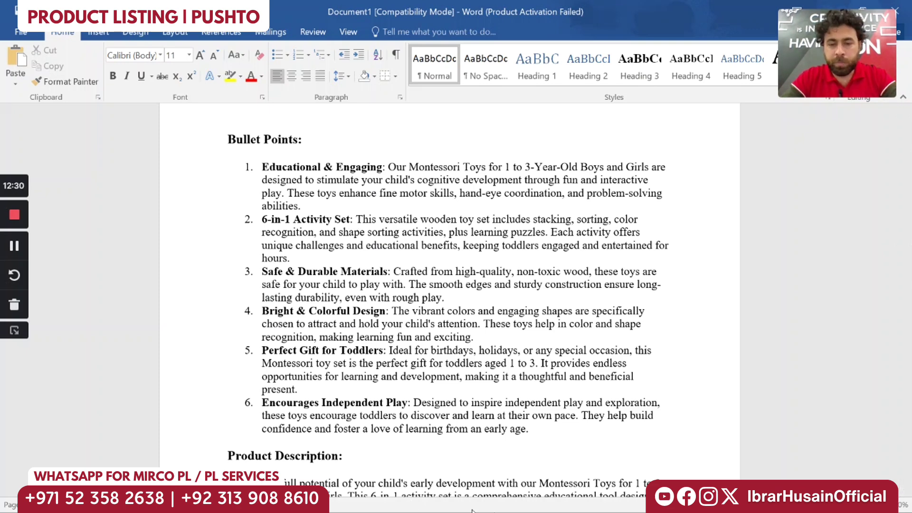
# Return to Chrome and close the Seller Central offer page and the Amazon.ae search results page
pyautogui.moveTo(494, 510)
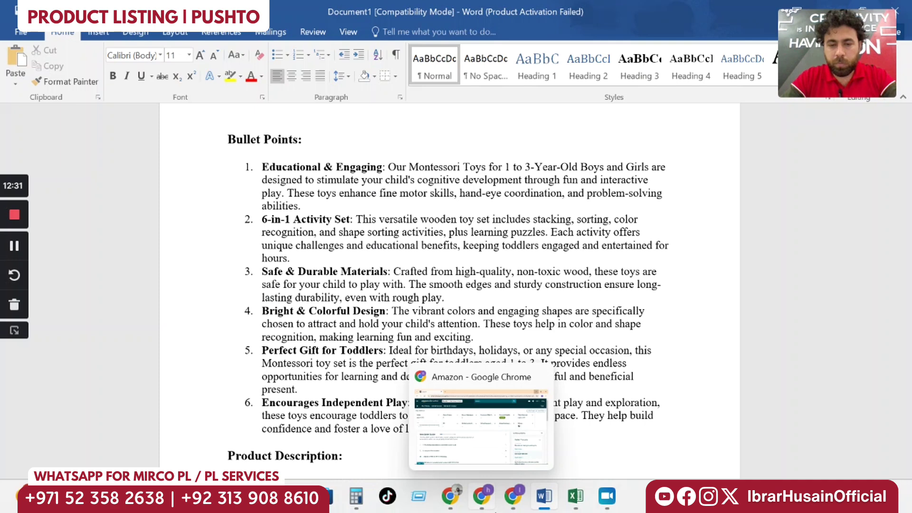
pyautogui.click(515, 498)
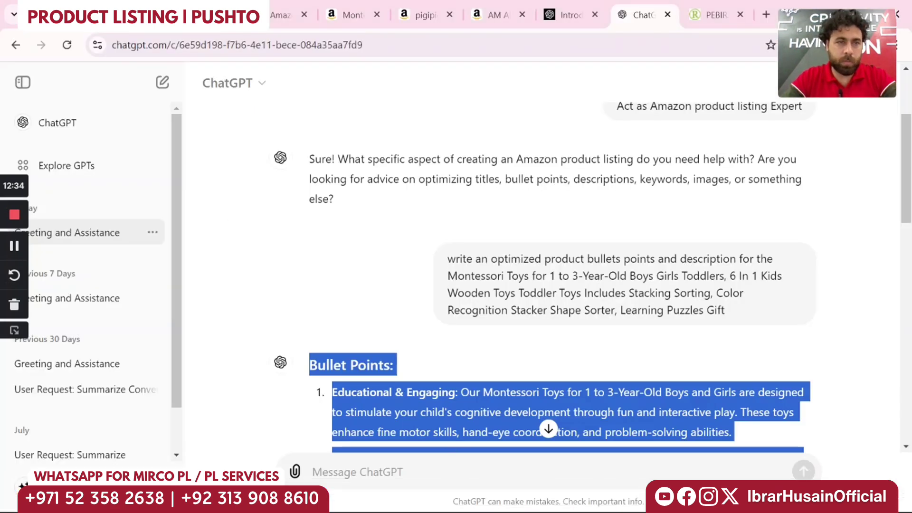
pyautogui.hotkey('ctrl', '1')
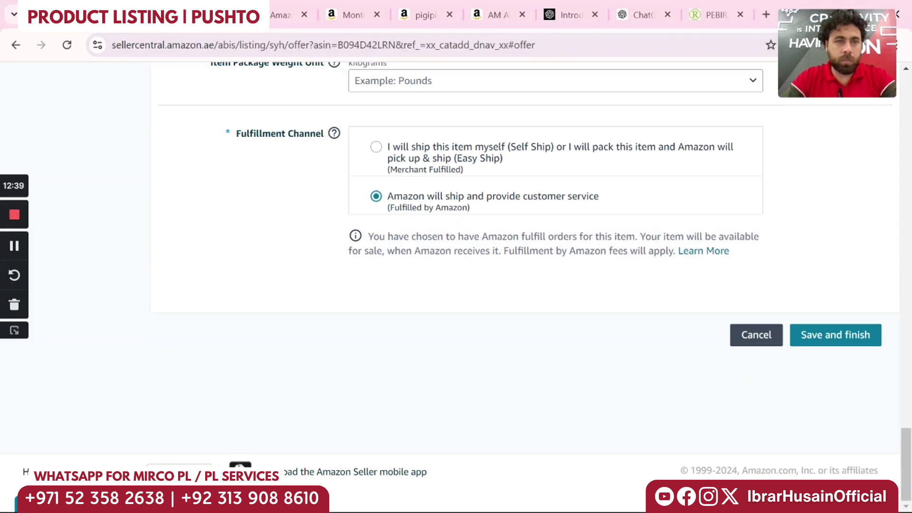
pyautogui.hotkey('ctrl', 'w')
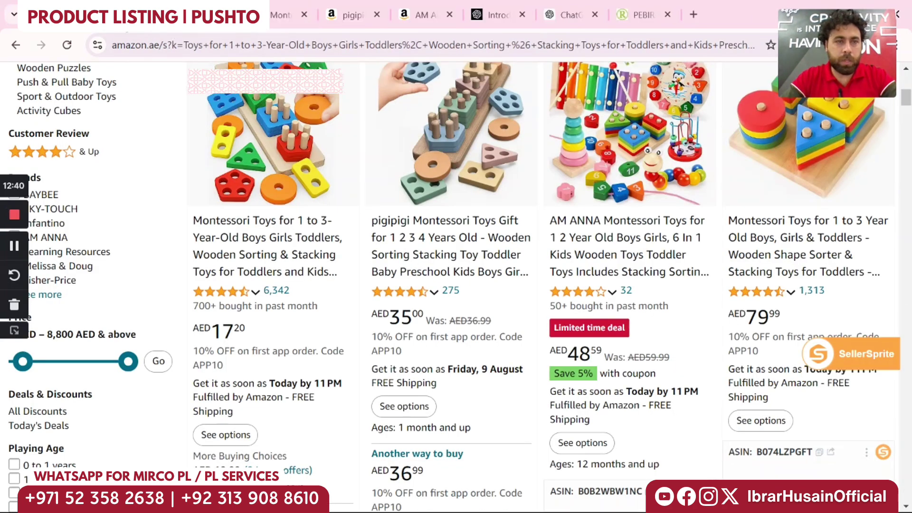
pyautogui.hotkey('ctrl', 'w')
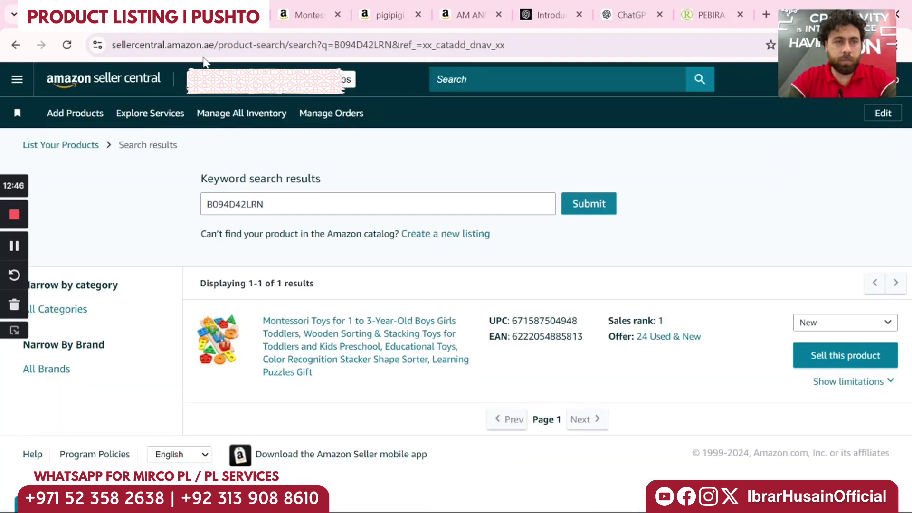
# Start a new product listing from a blank form in Seller Central, discarding the unfinished earlier listing
pyautogui.click(123, 79)
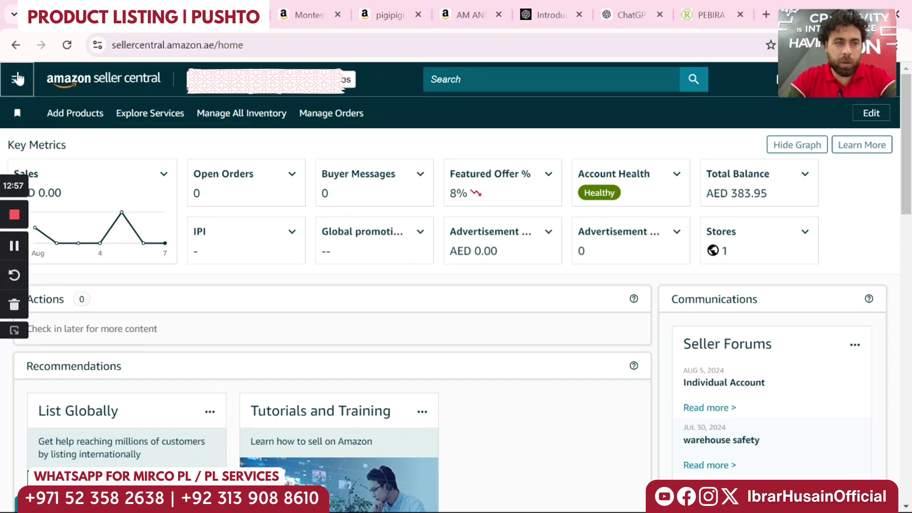
pyautogui.click(79, 118)
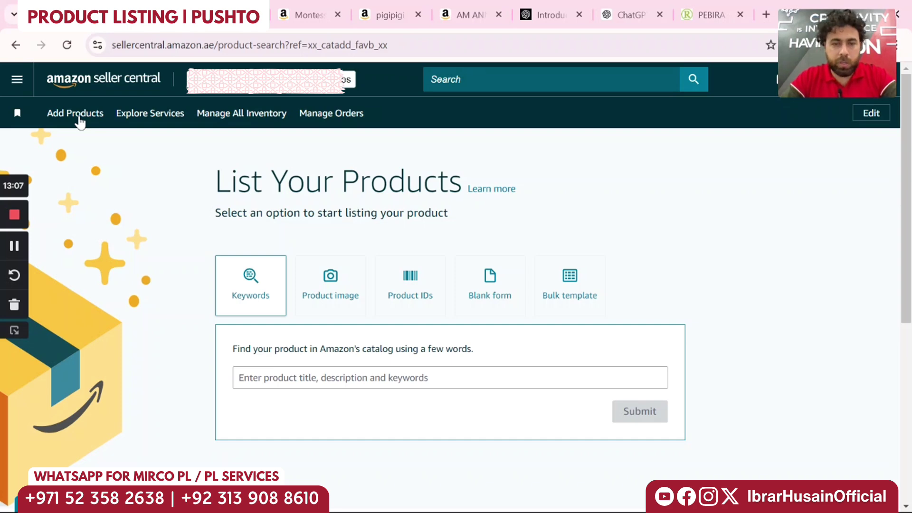
pyautogui.click(495, 294)
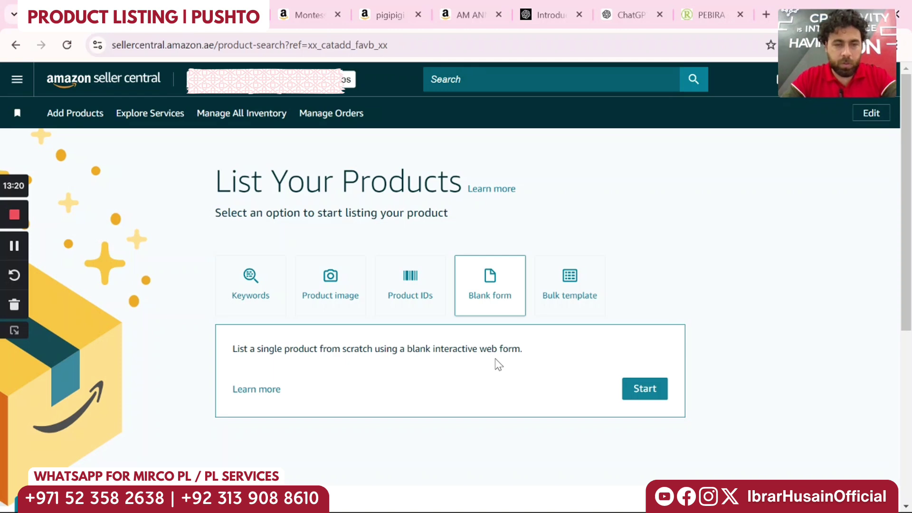
pyautogui.click(650, 397)
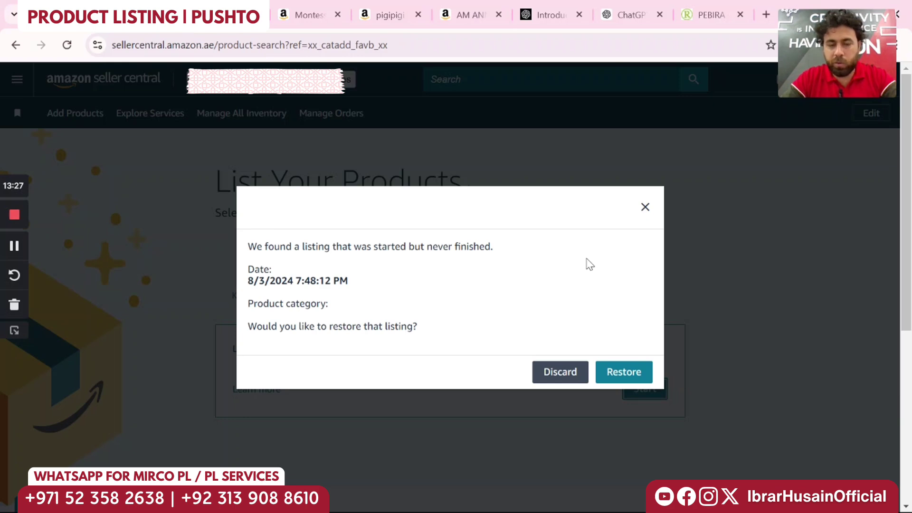
pyautogui.click(564, 373)
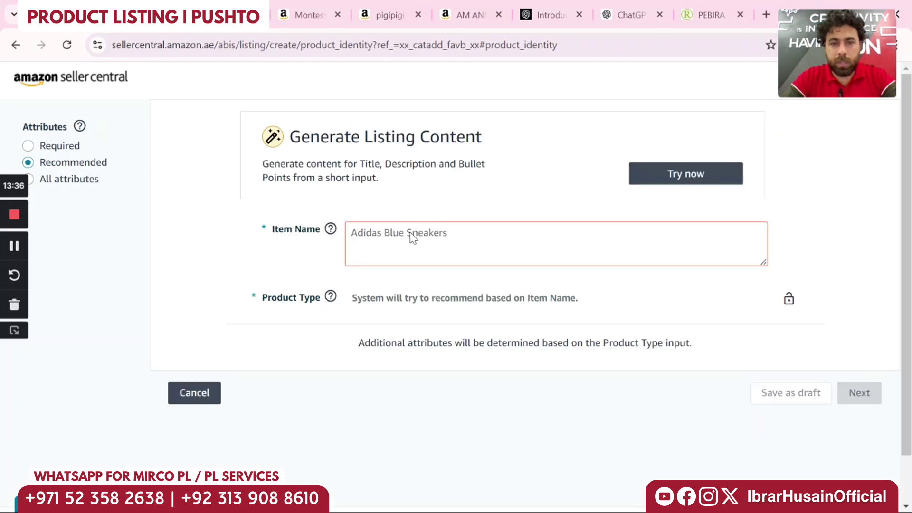
# Copy the Montessori toy title from Word into the Item Name and confirm Toy & Game as the product type
pyautogui.click(413, 236)
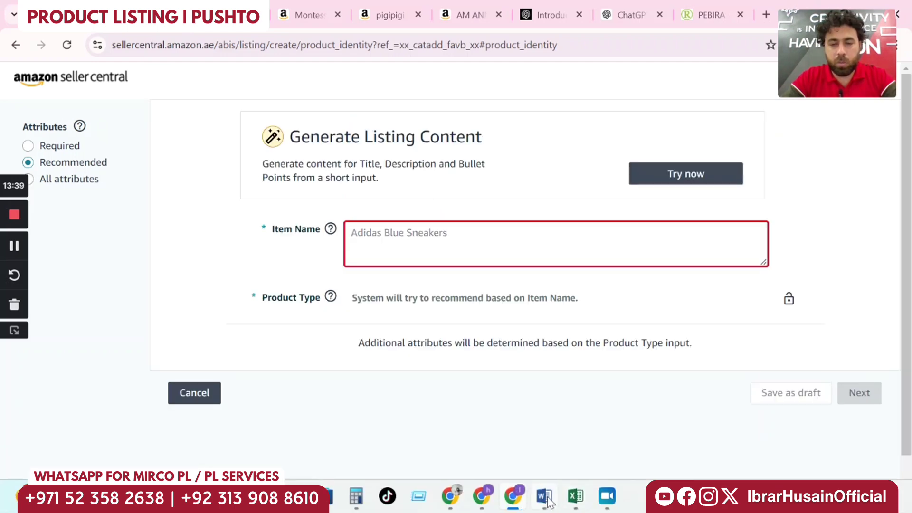
pyautogui.moveTo(548, 501)
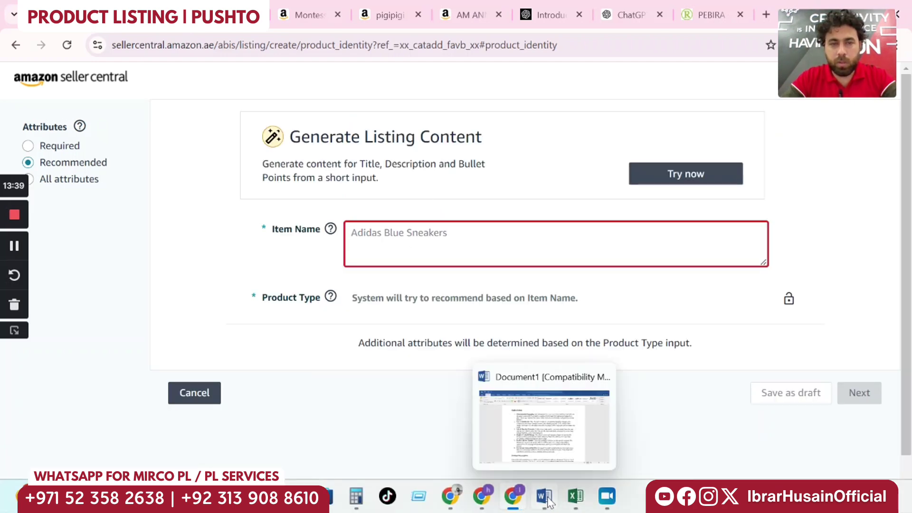
pyautogui.click(553, 446)
pyautogui.write('Montessori Toys for 1 to 3-Year-Old Boys Girls Toddlers, 6 In 1 Kids Wooden Toys Toddler Toys Includes Stacking Sorting, Color Recognition Stacker Shape Sorter, Learning Puzzles Gift')
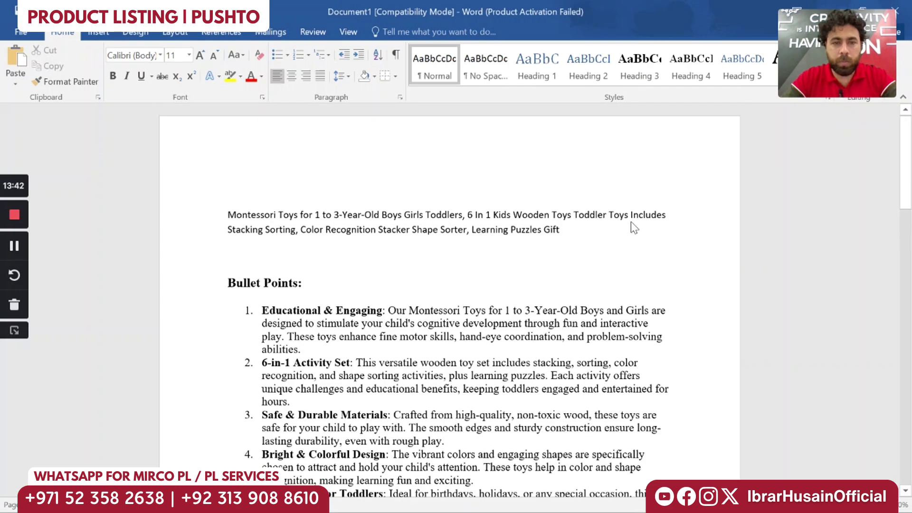
pyautogui.moveTo(562, 230); pyautogui.dragTo(247, 201)
pyautogui.hotkey('ctrl', 'c')
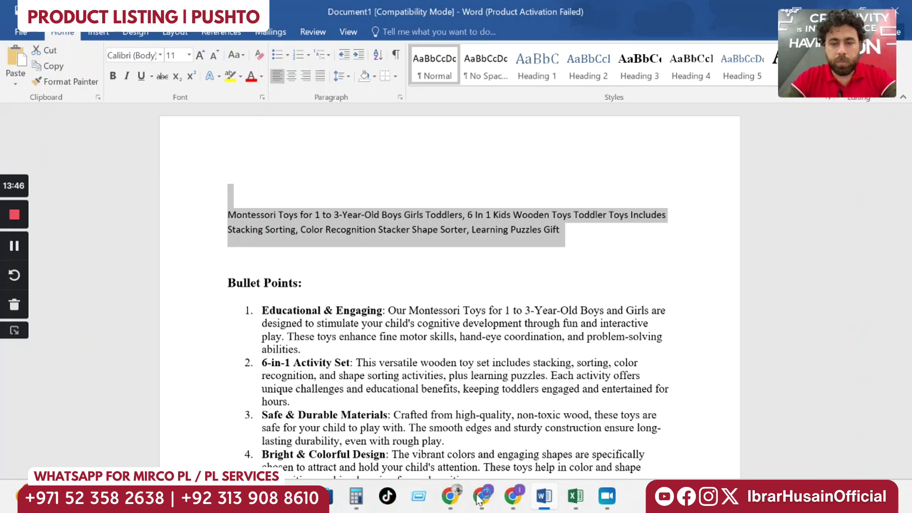
pyautogui.click(510, 496)
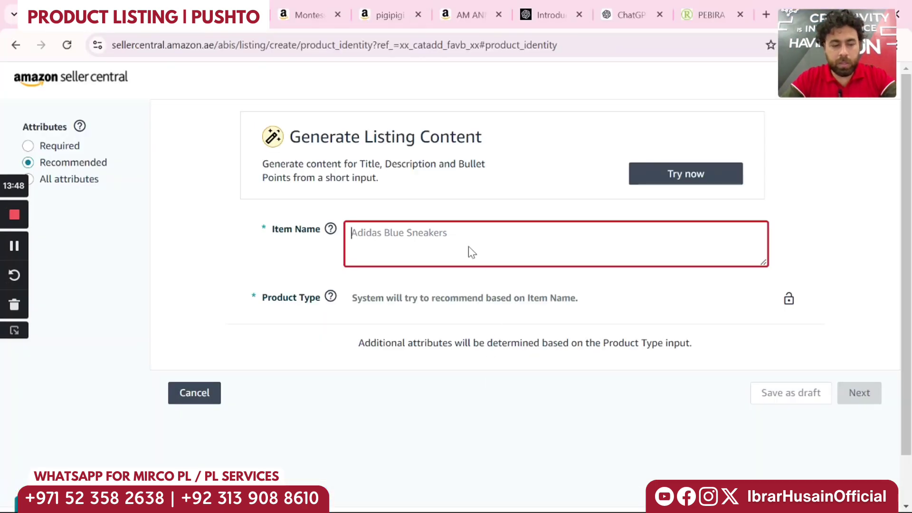
pyautogui.hotkey('ctrl', 'v')
pyautogui.click(709, 284)
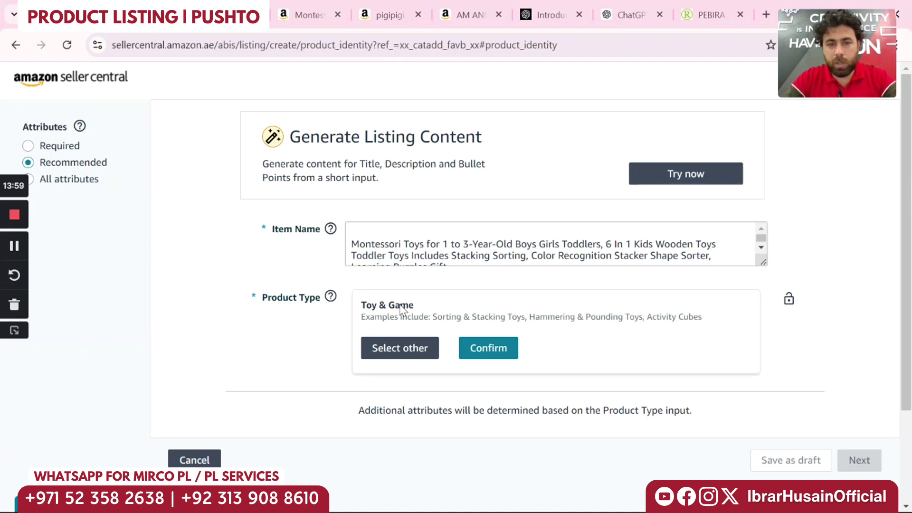
pyautogui.click(496, 349)
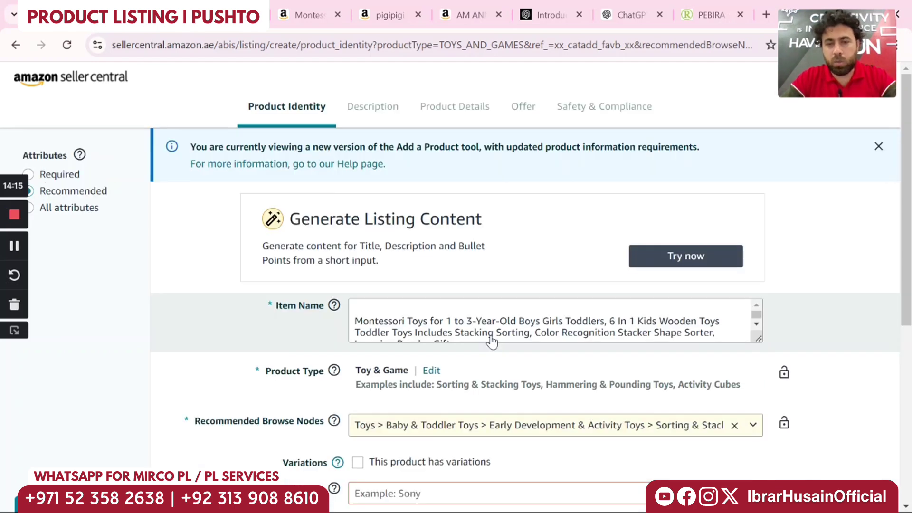
# Review the Product Identity fields and examine the attributes offered for a product with variations, leaving variations disabled
pyautogui.scroll(-1, 455, 316)
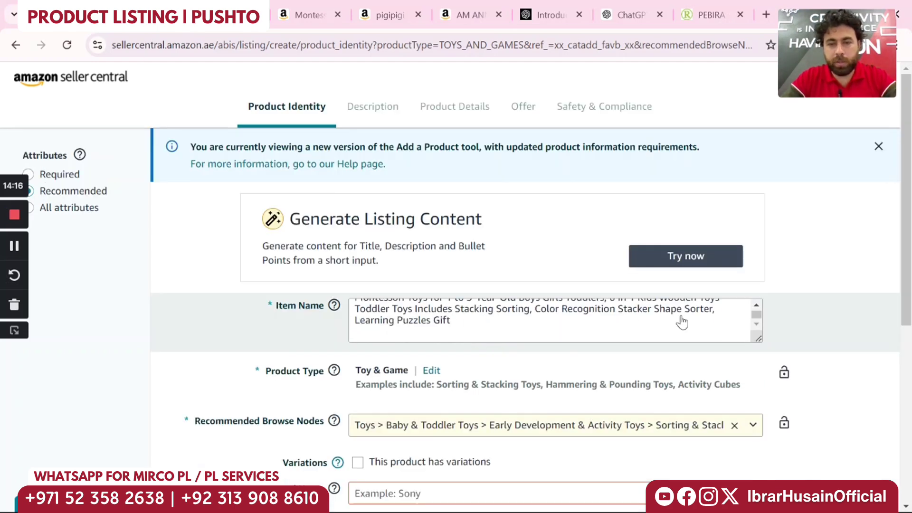
pyautogui.scroll(-5, 808, 324)
pyautogui.scroll(5, 636, 238)
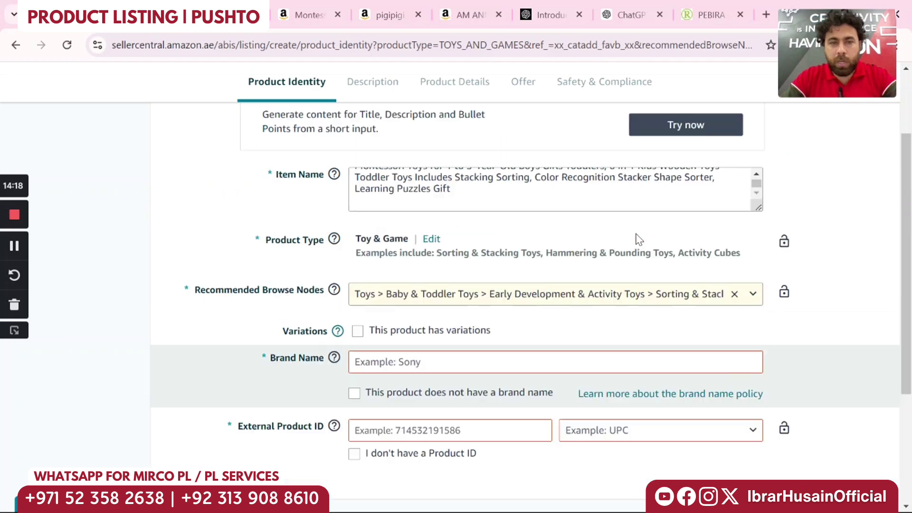
pyautogui.scroll(-5, 651, 311)
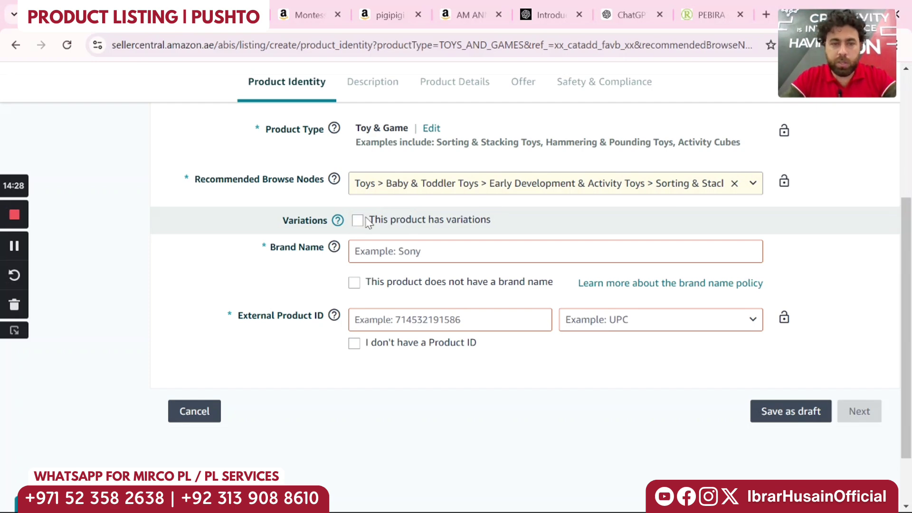
pyautogui.click(358, 221)
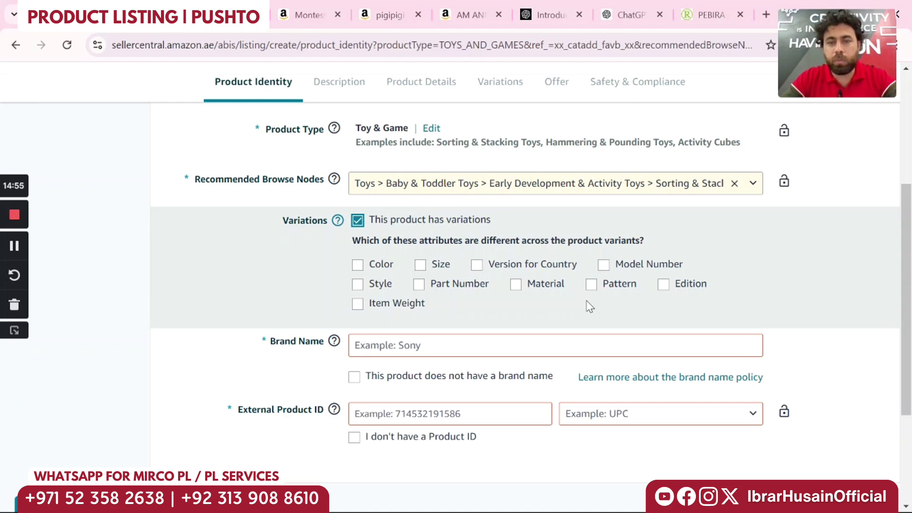
pyautogui.click(358, 221)
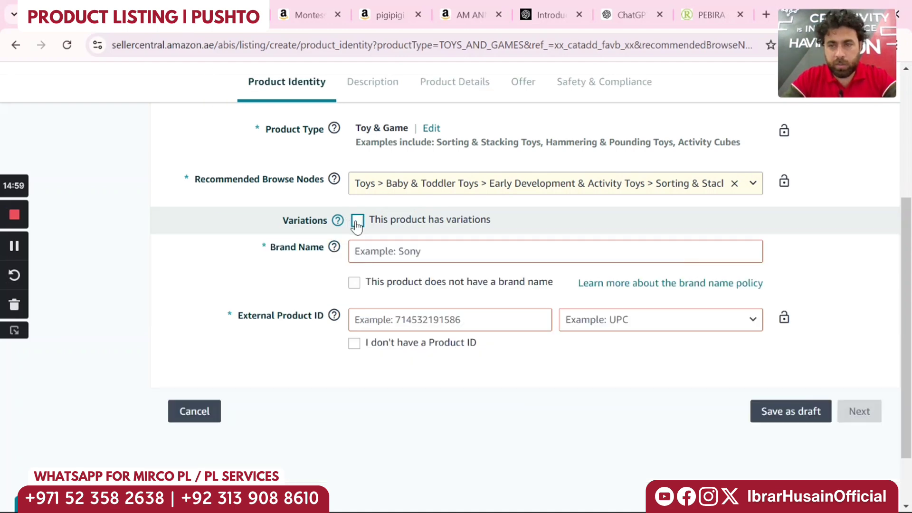
# Declare that the product does not have a brand name and that there is no product ID
pyautogui.click(409, 251)
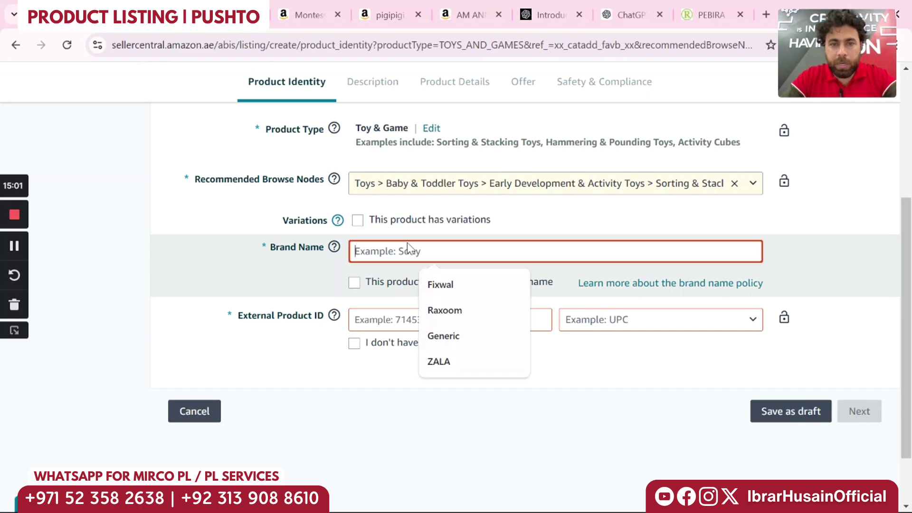
pyautogui.press('Escape')
pyautogui.click(252, 263)
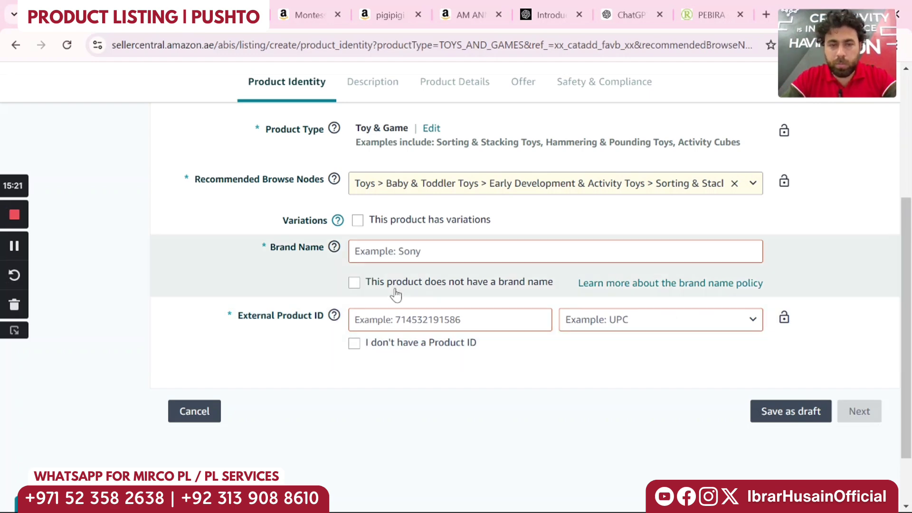
pyautogui.click(354, 284)
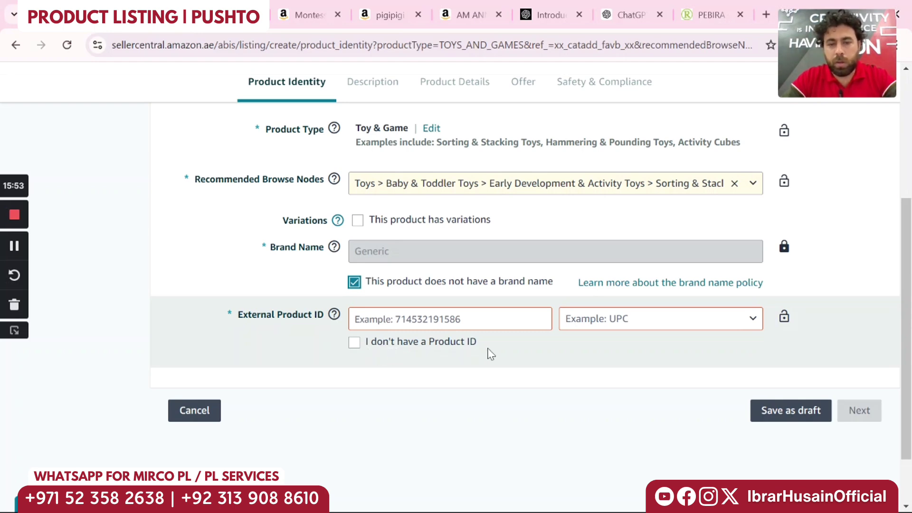
pyautogui.click(354, 347)
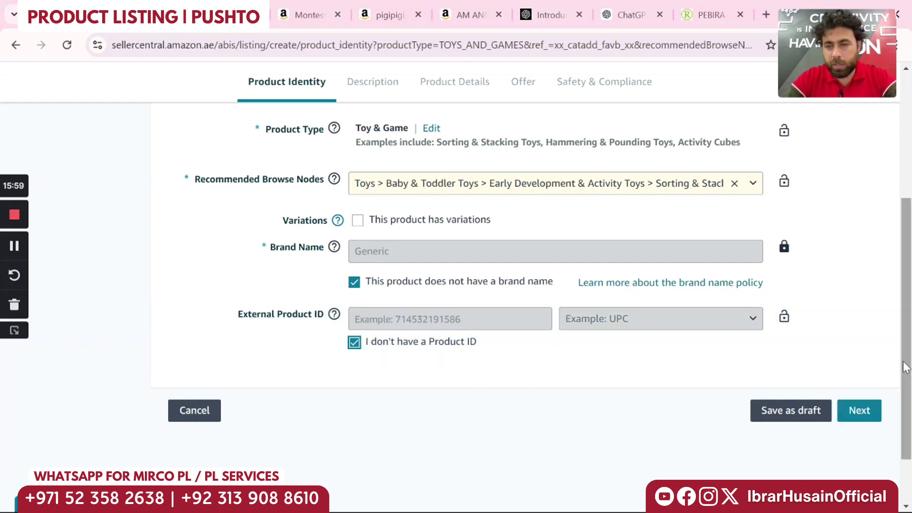
# Continue to the listing's Description section, acknowledging the UPC exemption notice
pyautogui.click(865, 417)
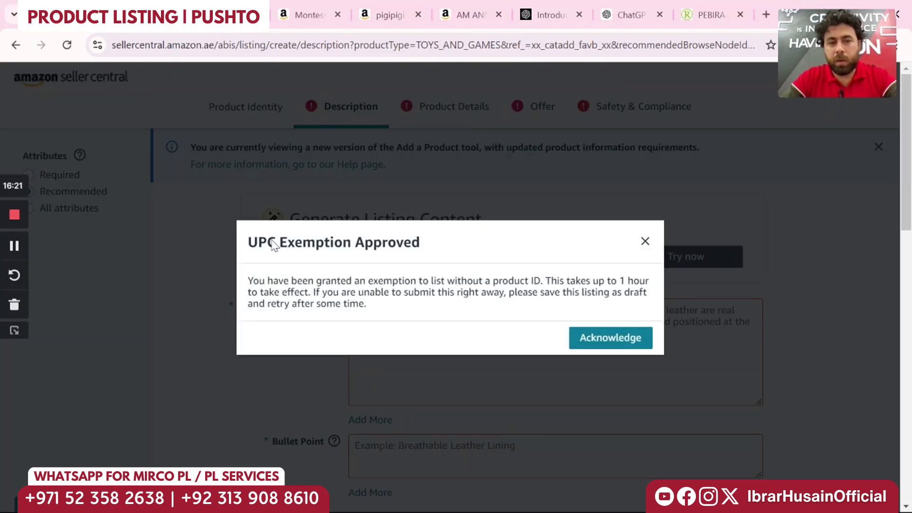
pyautogui.click(611, 342)
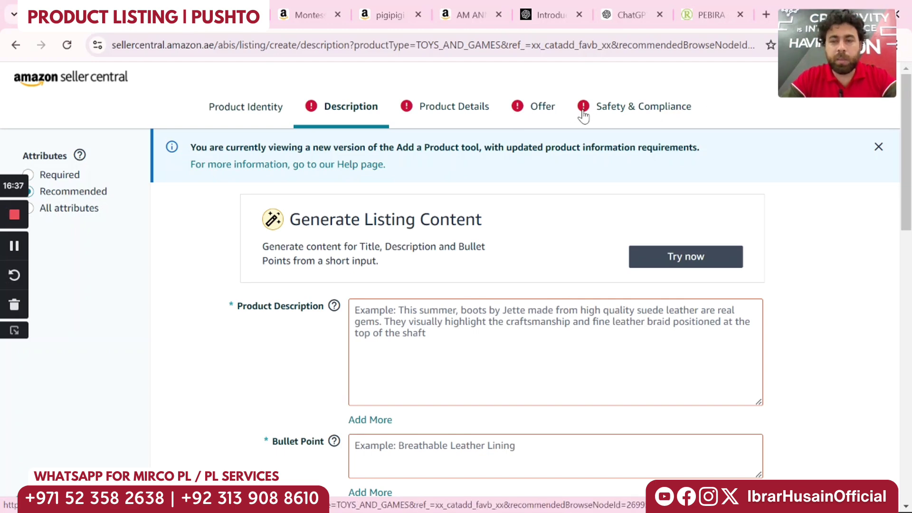
pyautogui.scroll(-4, 588, 129)
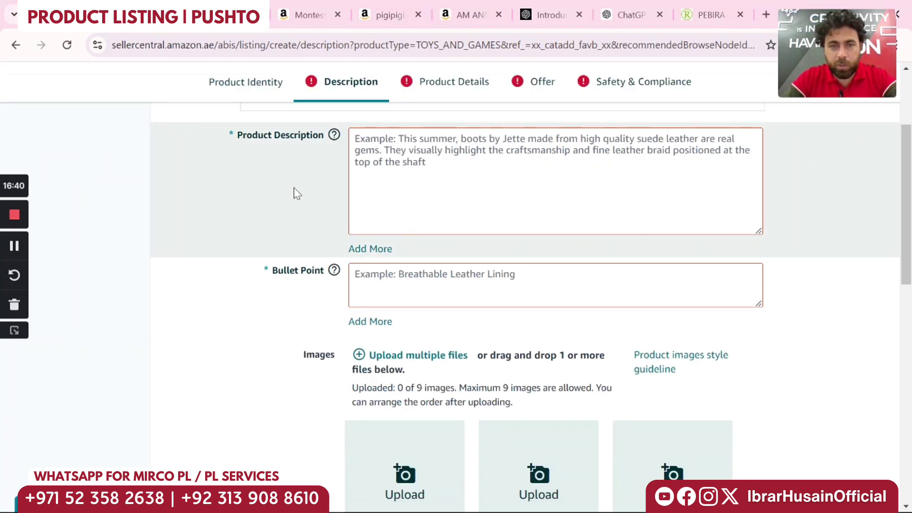
# Copy the full Montessori toy description text from the Word document into the listing's Product Description
pyautogui.scroll(4, 295, 195)
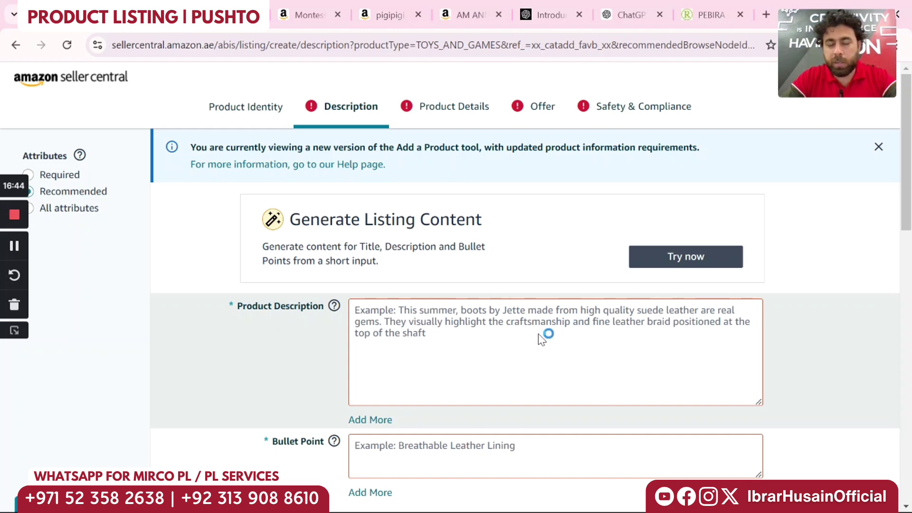
pyautogui.scroll(-3, 570, 348)
pyautogui.scroll(-2, 570, 348)
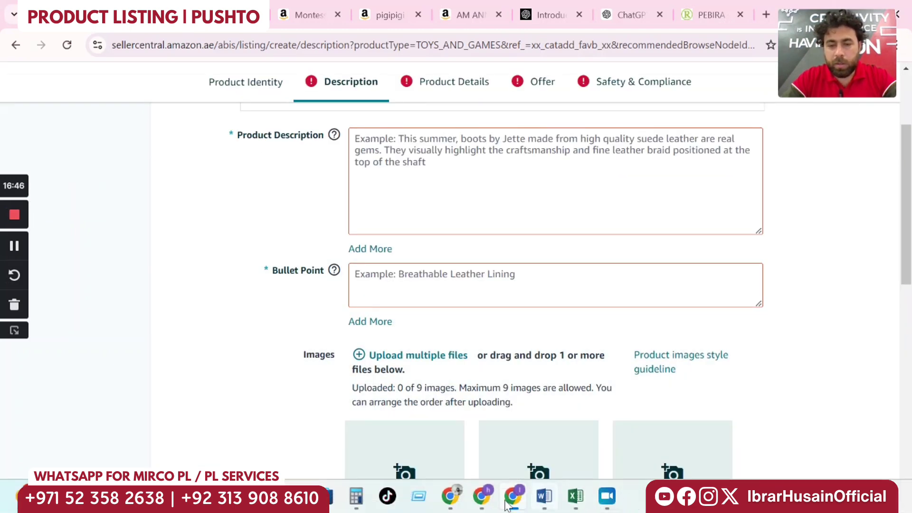
pyautogui.moveTo(516, 503)
pyautogui.moveTo(544, 502)
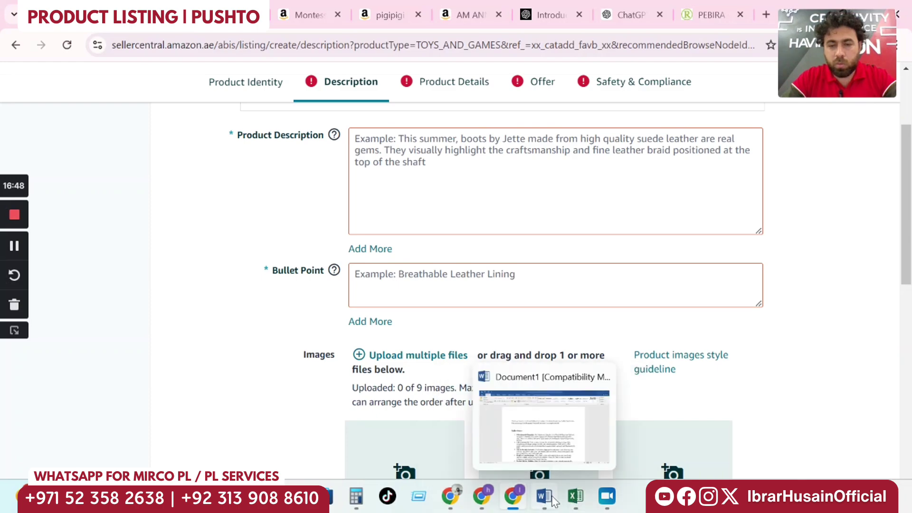
pyautogui.click(566, 452)
pyautogui.scroll(-5, 560, 344)
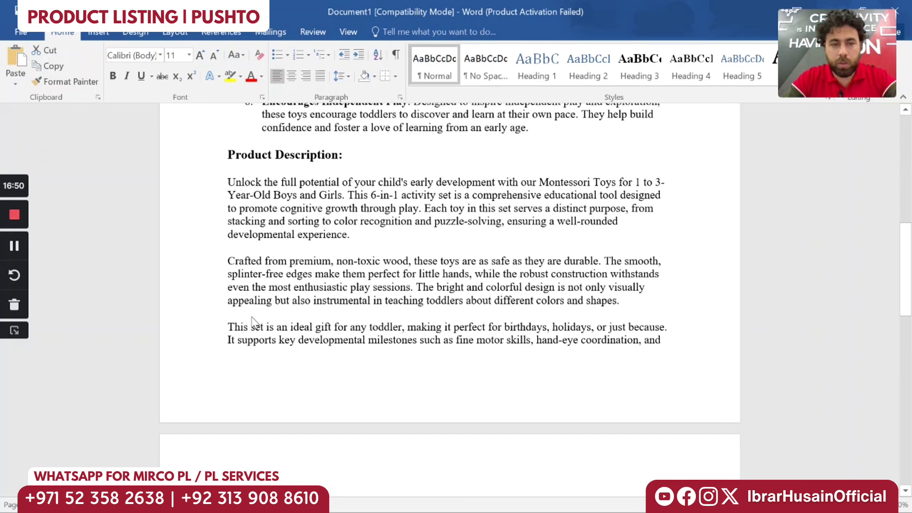
pyautogui.moveTo(229, 176); pyautogui.dragTo(622, 391)
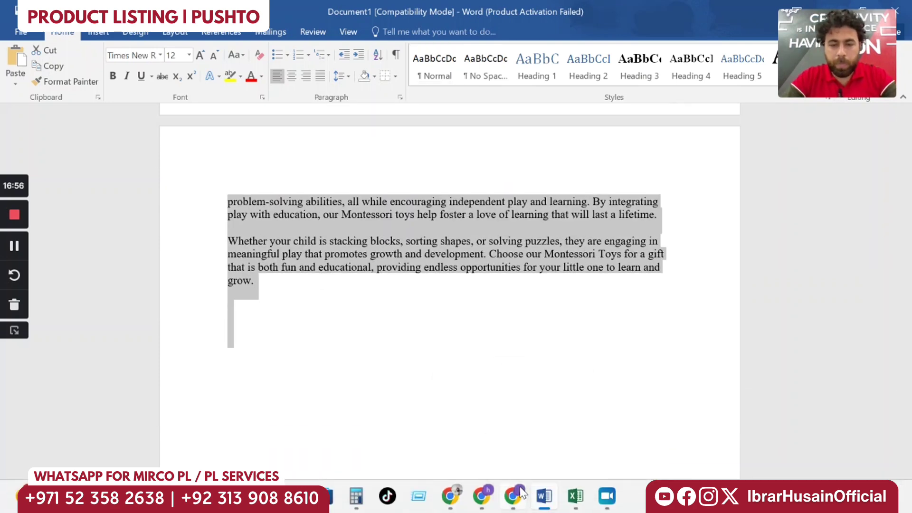
pyautogui.click(513, 507)
pyautogui.click(478, 173)
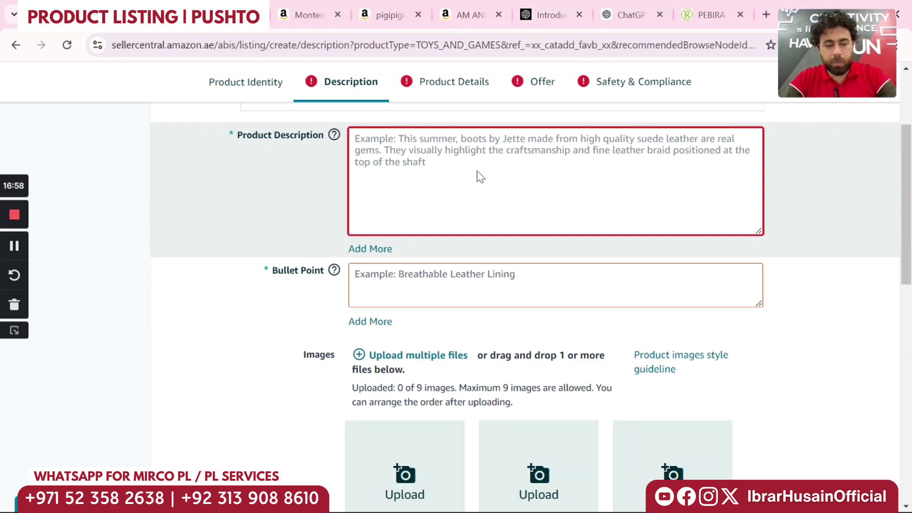
pyautogui.hotkey('ctrl', 'v')
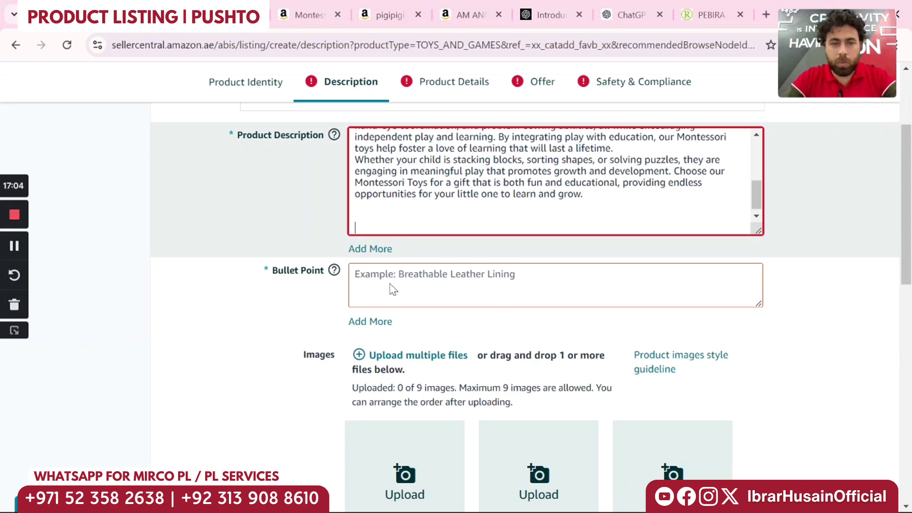
# Copy the "Educational & Engaging" paragraph from the Word document into the listing's first Bullet Point
pyautogui.click(375, 287)
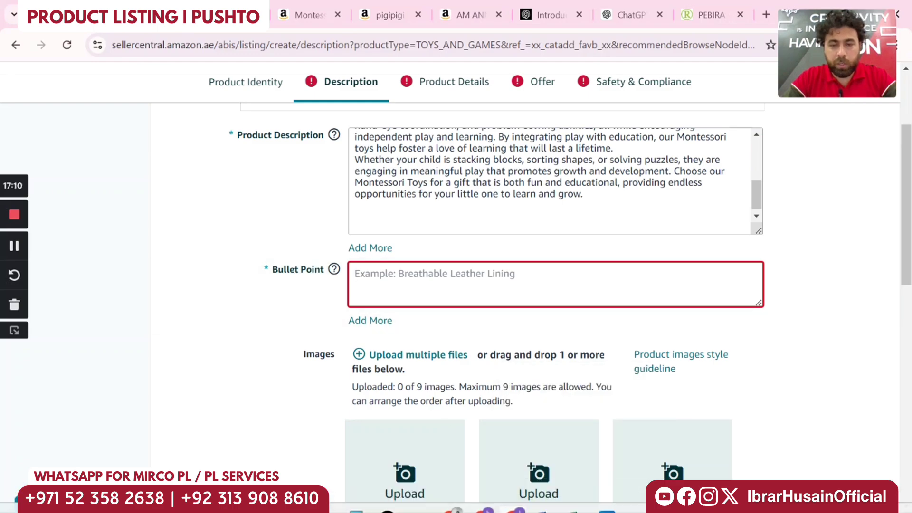
pyautogui.moveTo(544, 499)
pyautogui.click(535, 437)
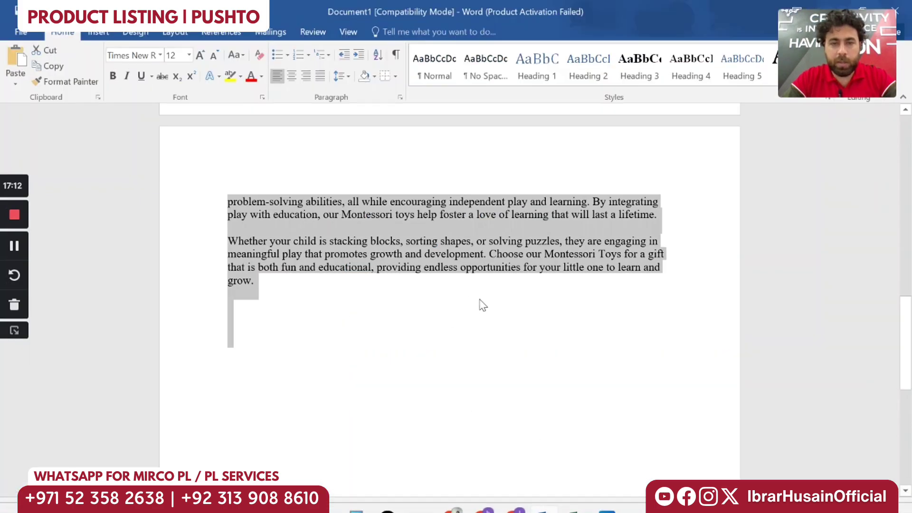
pyautogui.scroll(10, 480, 303)
pyautogui.scroll(-3, 447, 290)
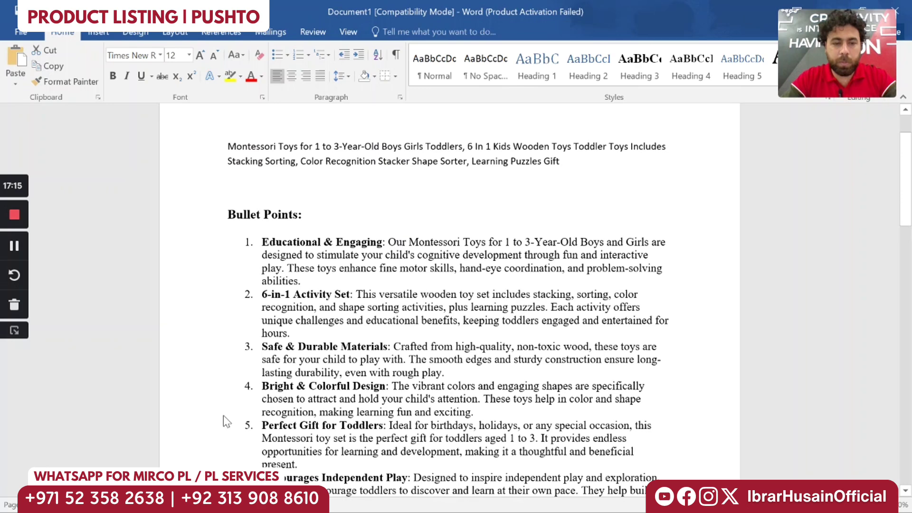
pyautogui.moveTo(257, 240); pyautogui.dragTo(307, 280)
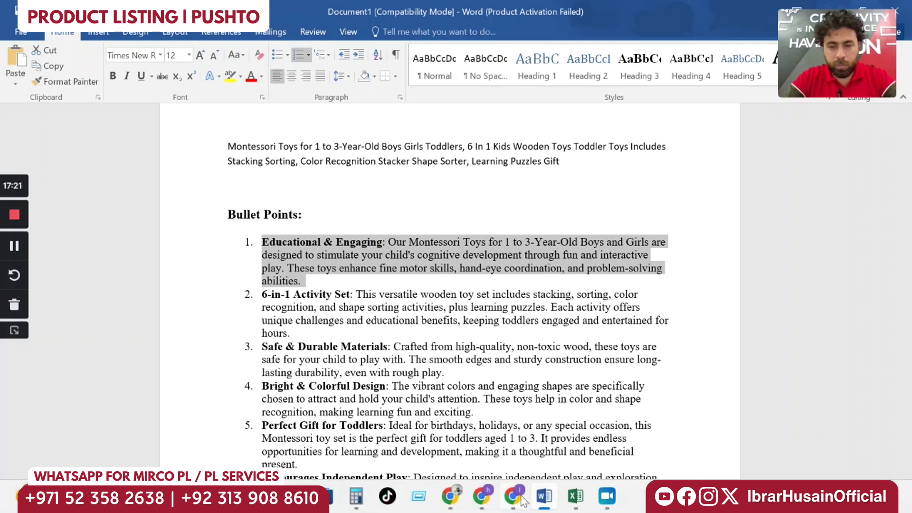
pyautogui.click(514, 496)
pyautogui.click(415, 284)
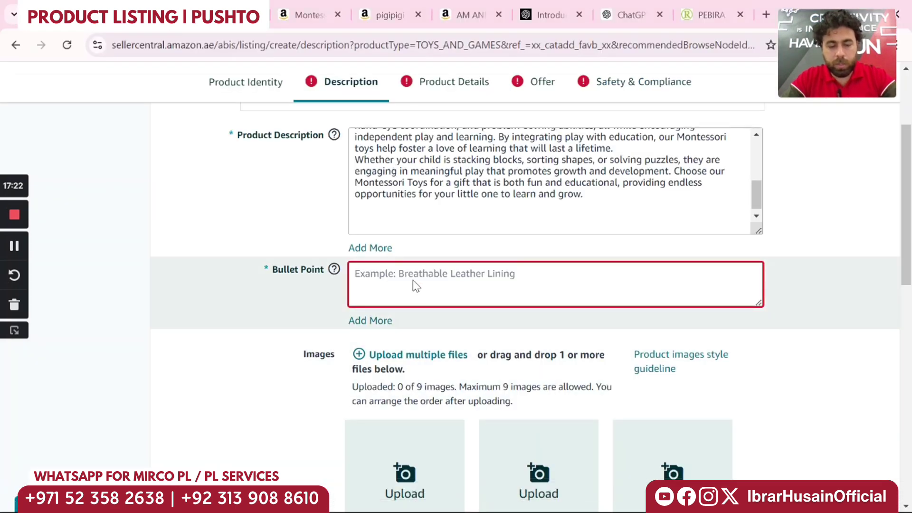
pyautogui.write("1.\tEducational & Engaging: Our Montessori Toys for 1 to 3-Year-Old Boys and Girls are designed to stimulate your child's cognitive development through fun and interactive play. These toys enhance fine motor skills, hand-eye coordination, and problem-solving abilities.")
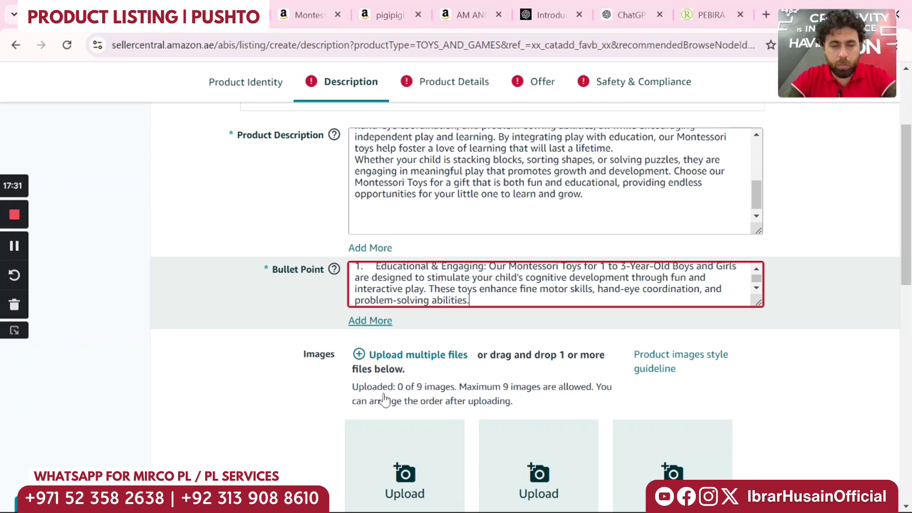
# Add three more empty Bullet Point entries below the first one
pyautogui.click(371, 321)
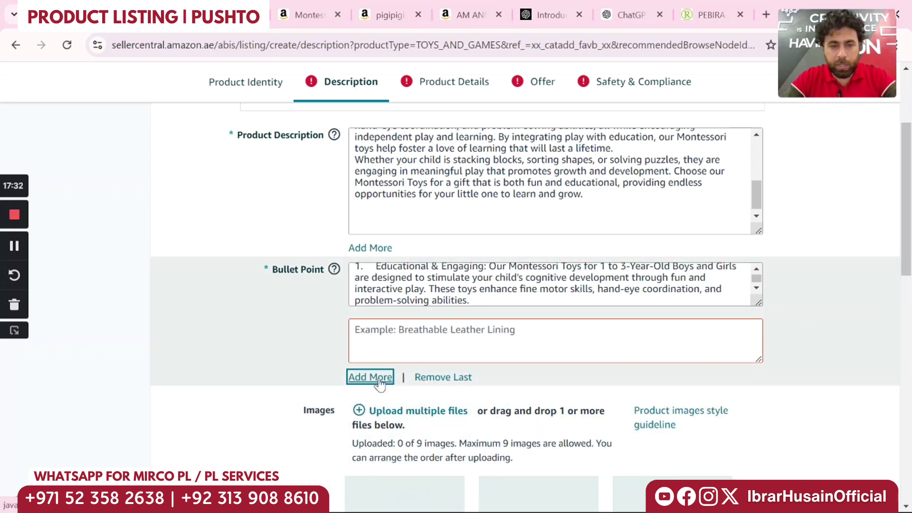
pyautogui.click(379, 380)
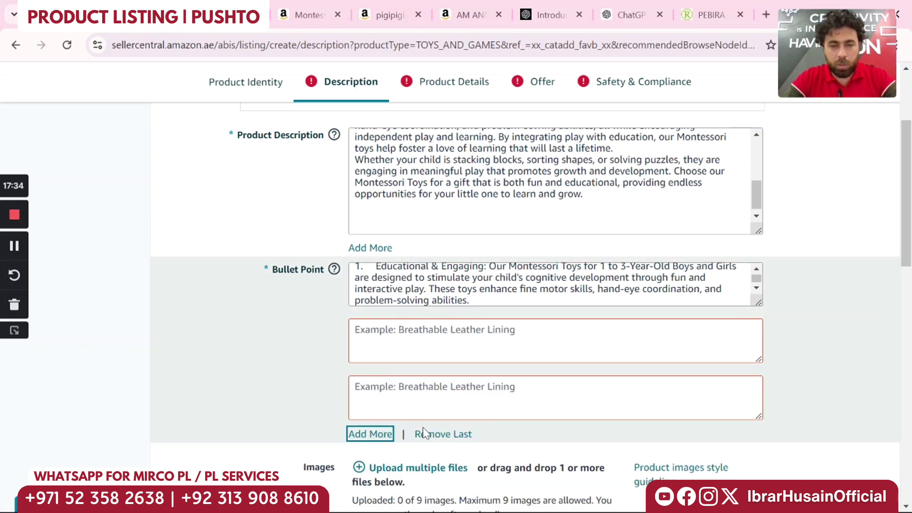
pyautogui.click(386, 440)
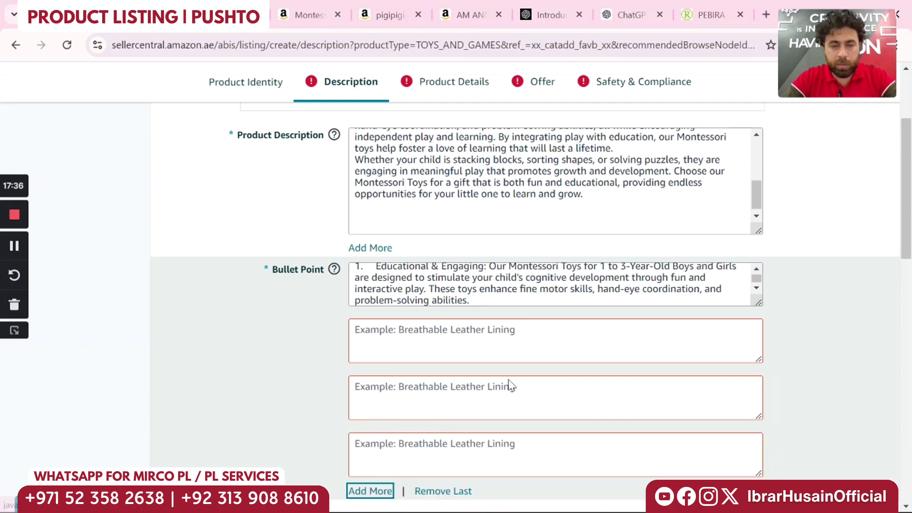
pyautogui.scroll(-3, 386, 439)
# Copy the "6-in-1 Activity Set" paragraph from the Word document into the second Bullet Point
pyautogui.moveTo(559, 507)
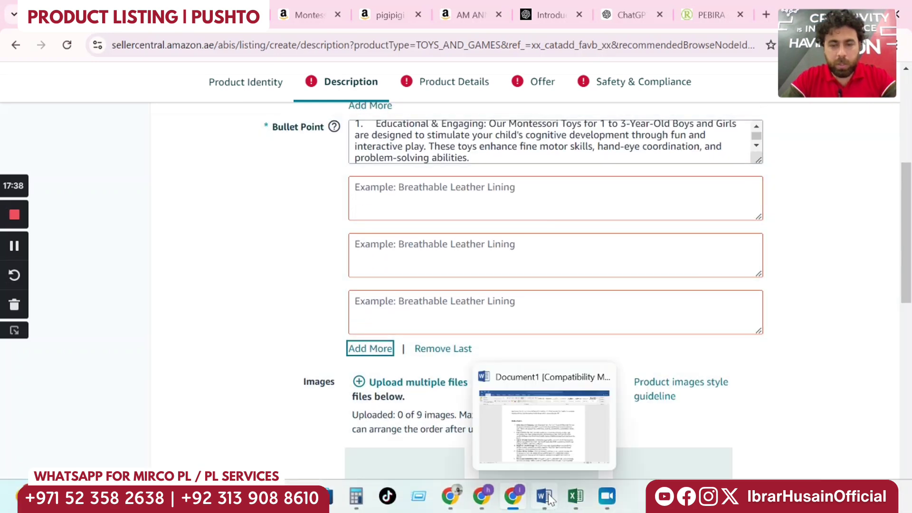
pyautogui.click(555, 443)
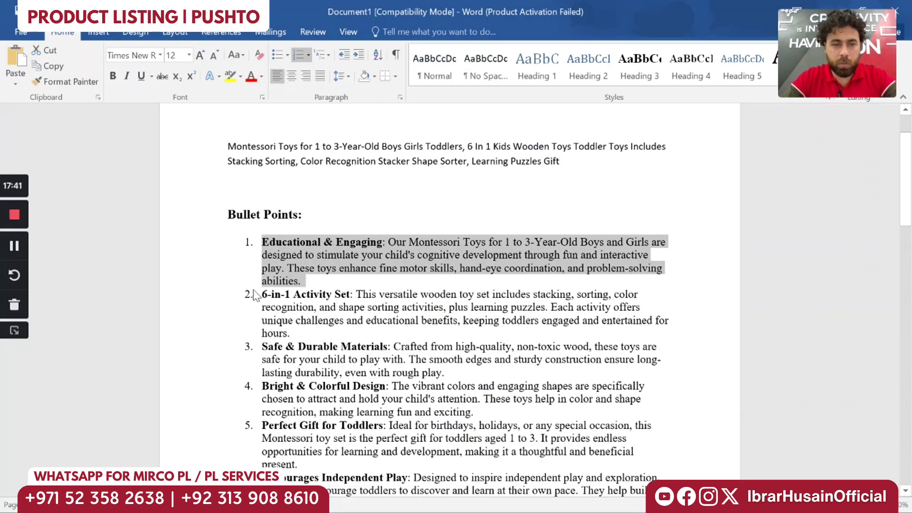
pyautogui.moveTo(264, 295); pyautogui.dragTo(292, 333)
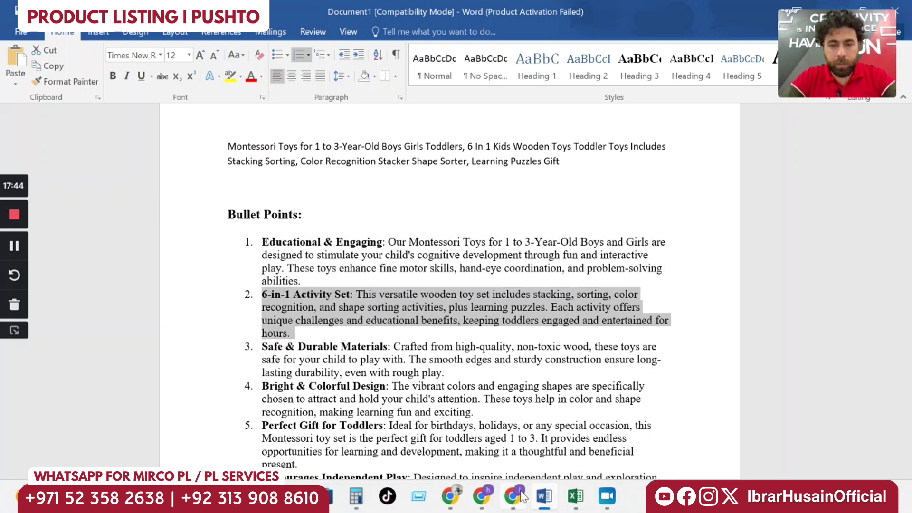
pyautogui.click(513, 496)
pyautogui.click(442, 205)
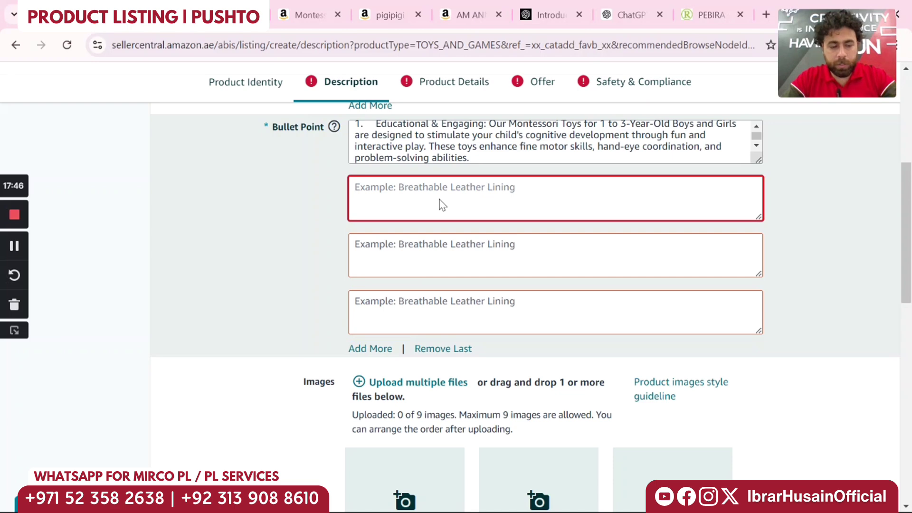
pyautogui.write('2.\t6-in-1 Activity Set: This versatile wooden toy set includes stacking, sorting, color recognition, and shape sorting activities, plus learning puzzles. Each activity offers unique challenges and educational benefits, keeping toddlers engaged and entertained for hours.')
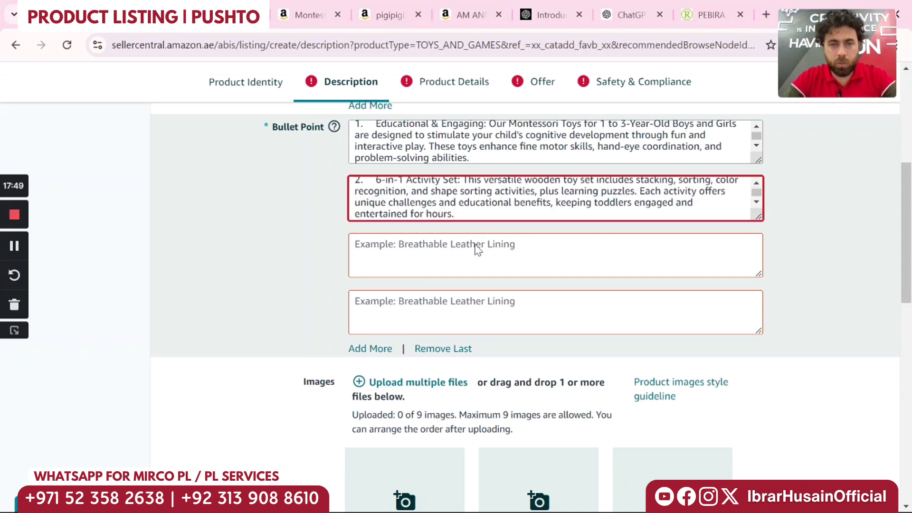
# Copy the "Safe & Durable Materials" paragraph from the Word document into the third Bullet Point
pyautogui.click(545, 499)
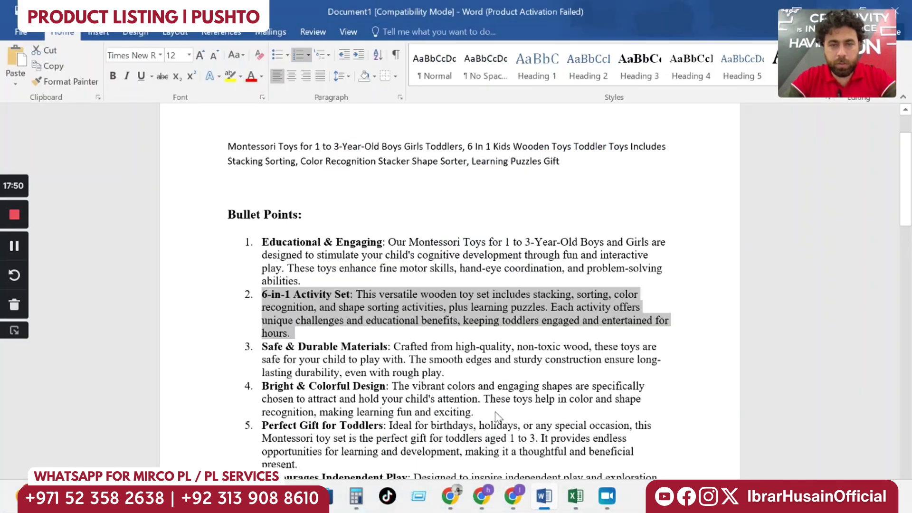
pyautogui.moveTo(278, 351); pyautogui.dragTo(441, 369)
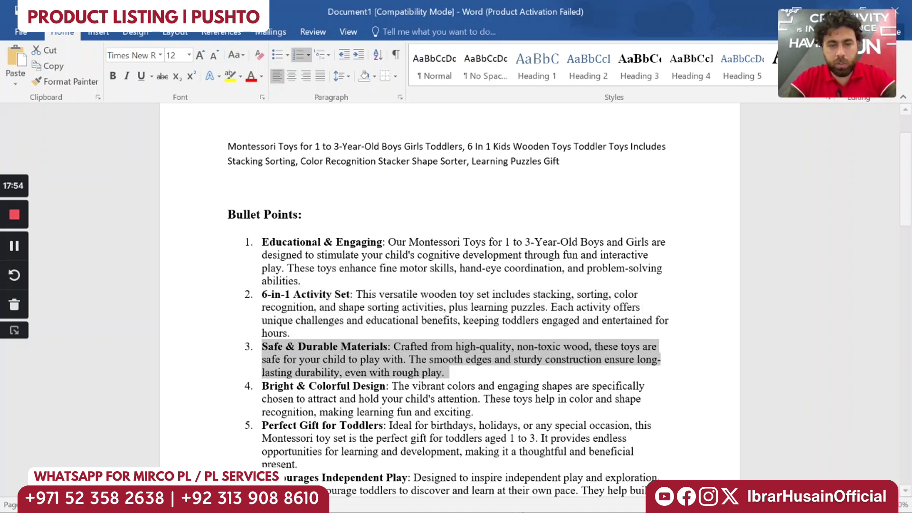
pyautogui.moveTo(539, 508)
pyautogui.click(513, 496)
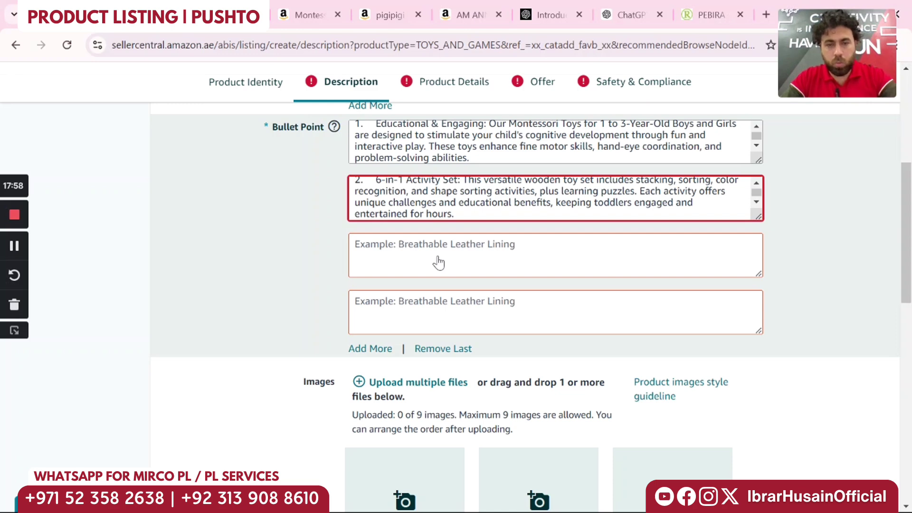
pyautogui.click(505, 252)
pyautogui.write('3.\tSafe & Durable Materials: Crafted from high-quality, non-toxic wood, these toys are safe for your child to play with. The smooth edges and sturdy construction ensure long-lasting durability, even with rough play.')
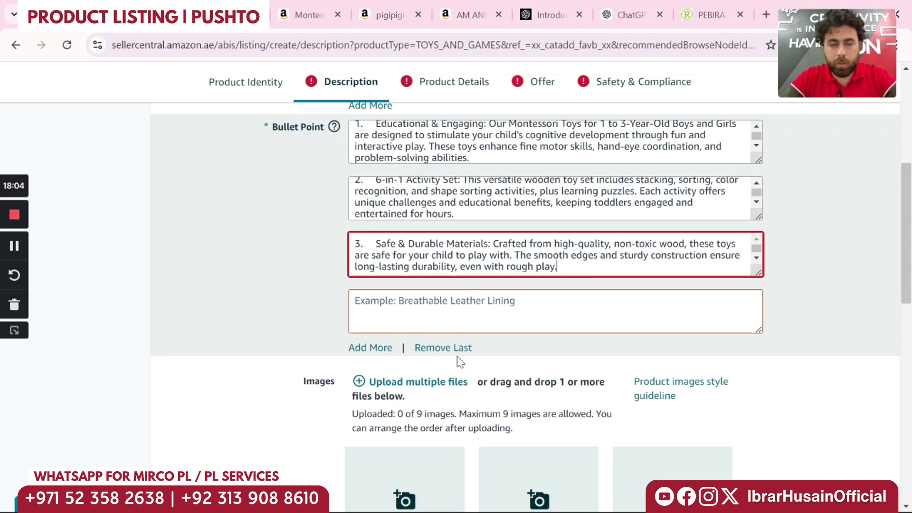
# Copy the "Bright & Colorful Design" paragraph from the Word document into the fourth Bullet Point
pyautogui.moveTo(496, 512)
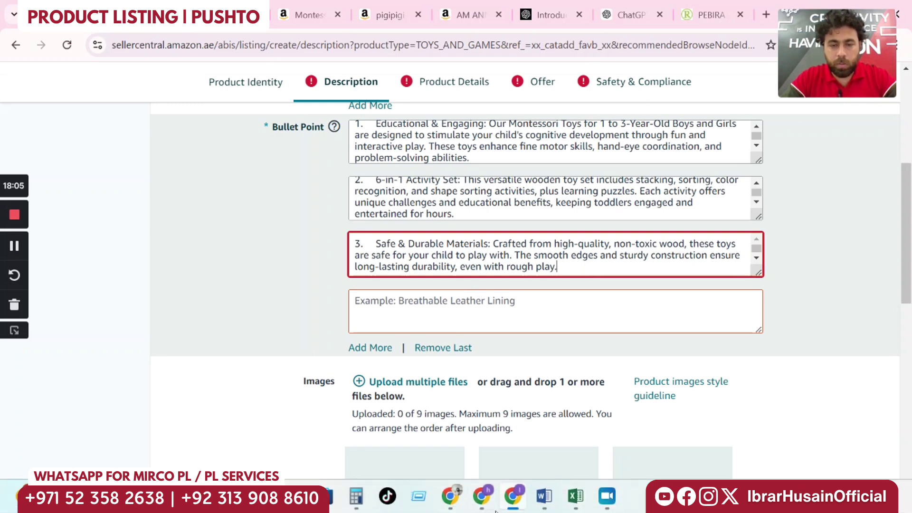
pyautogui.click(544, 500)
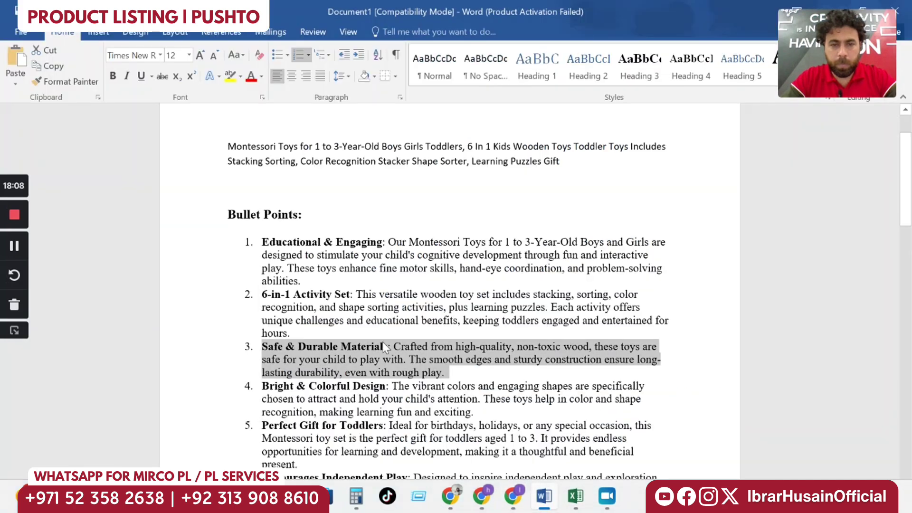
pyautogui.moveTo(259, 389); pyautogui.dragTo(475, 412)
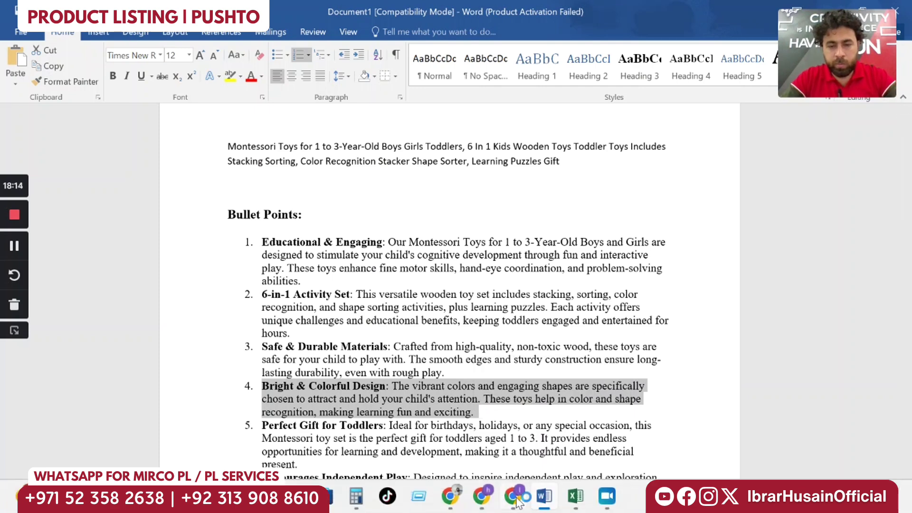
pyautogui.click(513, 496)
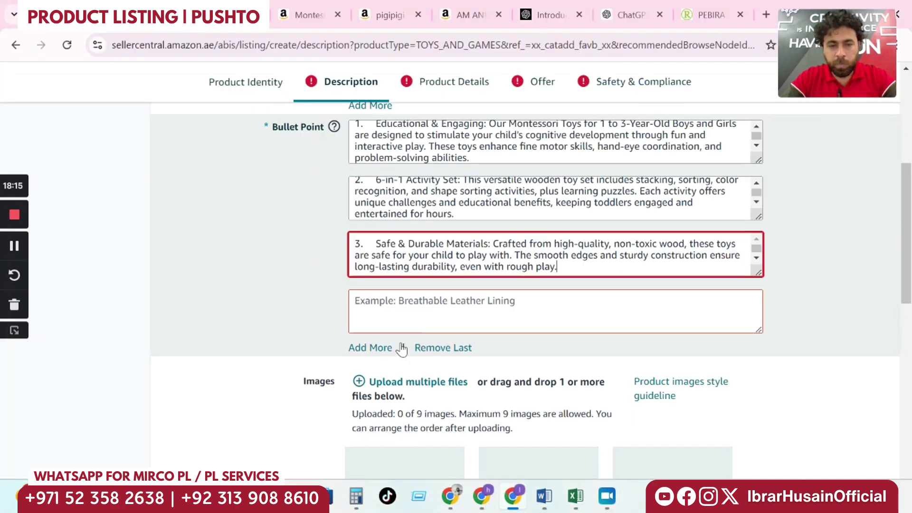
pyautogui.click(412, 316)
pyautogui.write("4.\tBright & Colorful Design: The vibrant colors and engaging shapes are specifically chosen to attract and hold your child's attention. These toys help in color and shape recognition, making learning fun and exciting.")
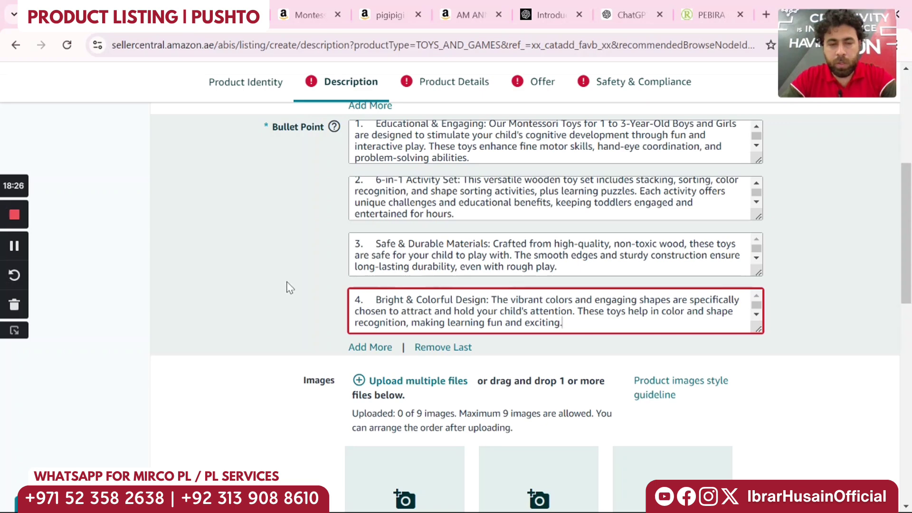
# Look over the image upload slots without adding images, and go on to the listing's Product Details section
pyautogui.scroll(-4, 289, 289)
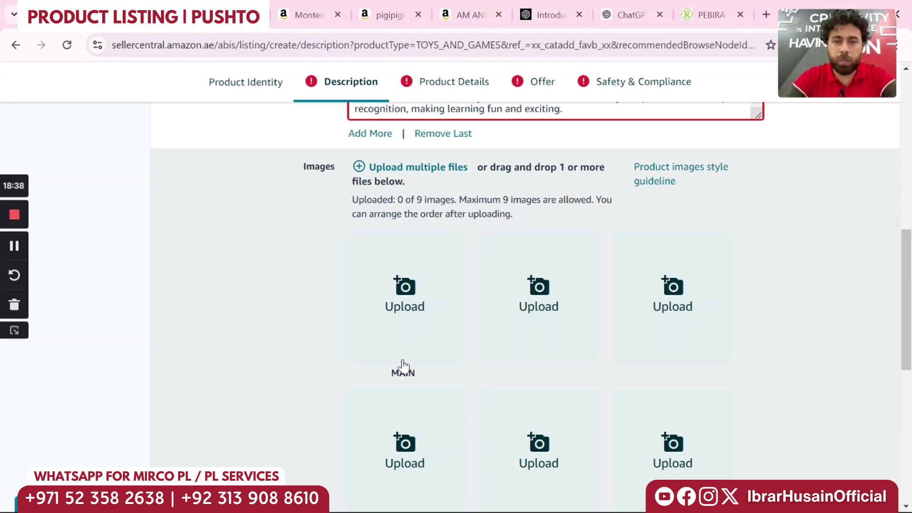
pyautogui.scroll(-3, 615, 344)
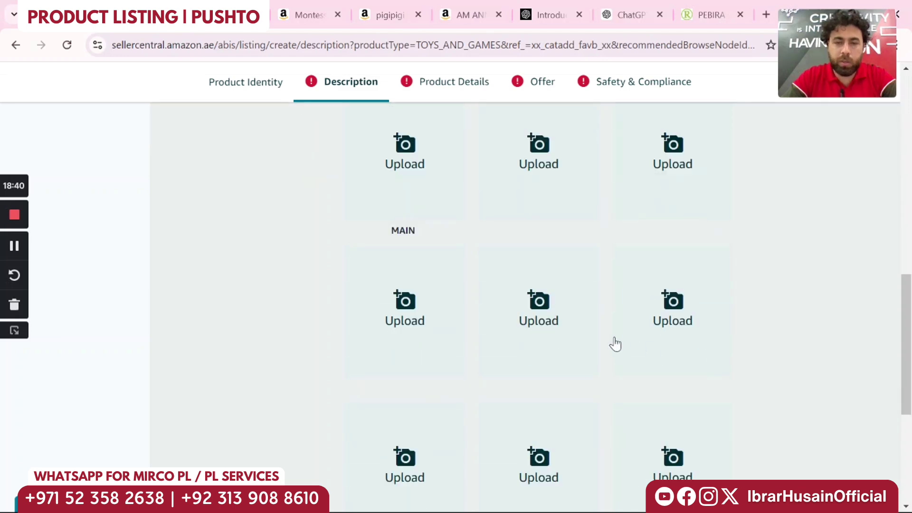
pyautogui.scroll(5, 615, 344)
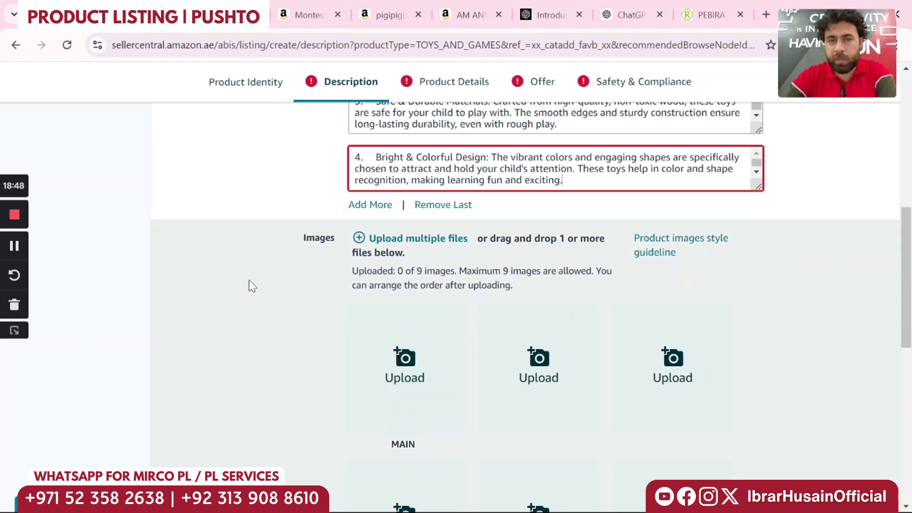
pyautogui.click(450, 86)
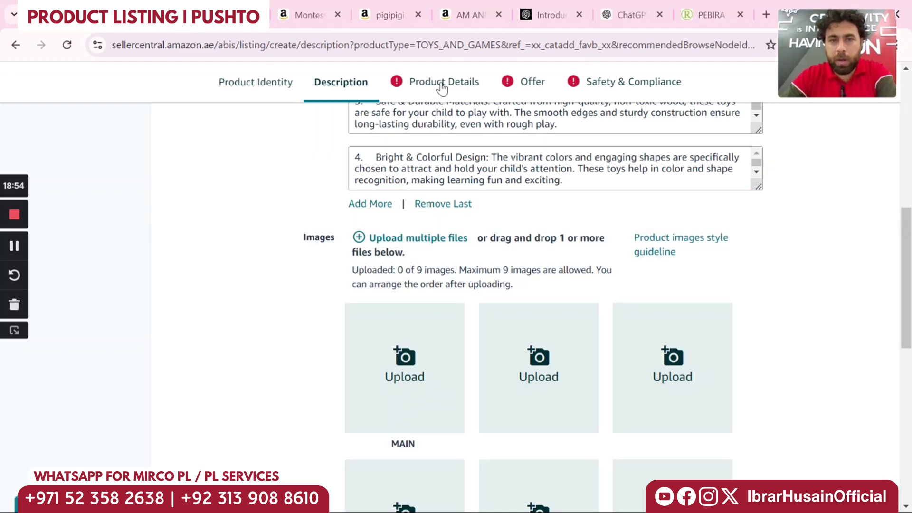
pyautogui.click(442, 85)
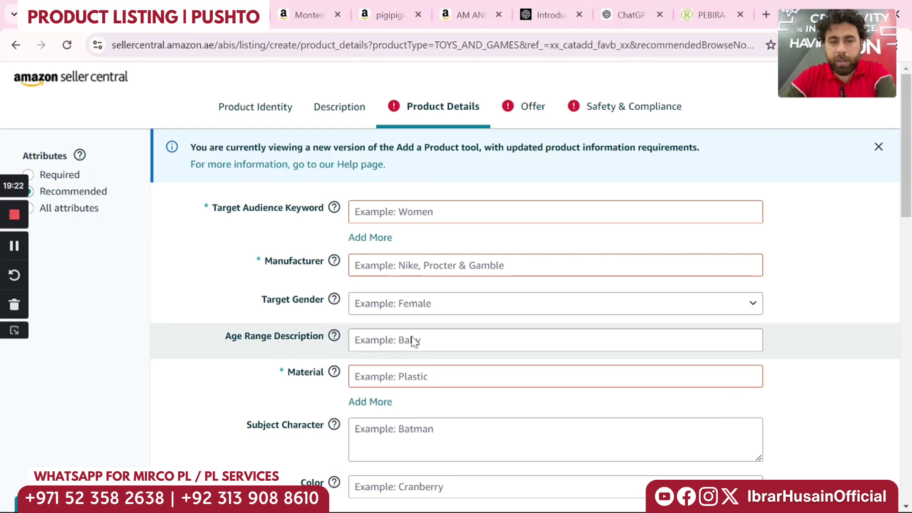
# Review the Product Details fields of the listing, from Target Audience Keyword and Manufacturer through Part Number and Number of Players
pyautogui.scroll(-3, 421, 340)
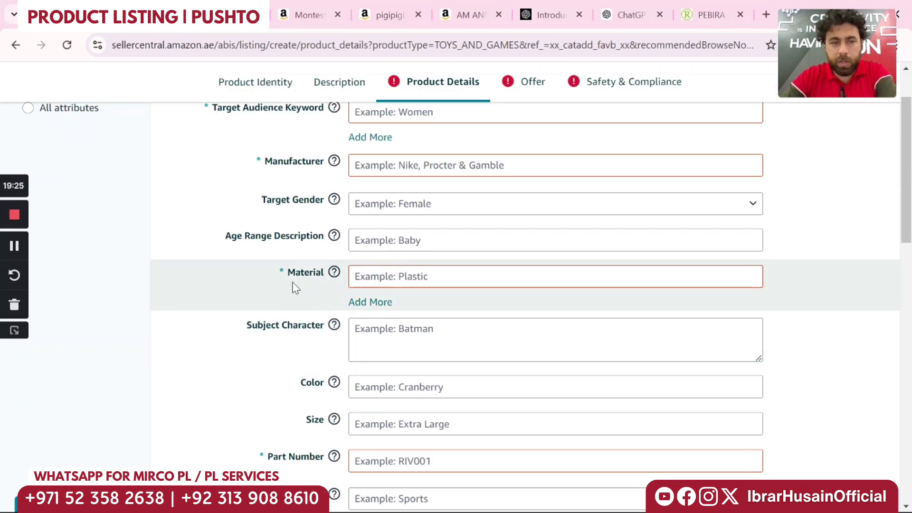
pyautogui.scroll(-3, 364, 259)
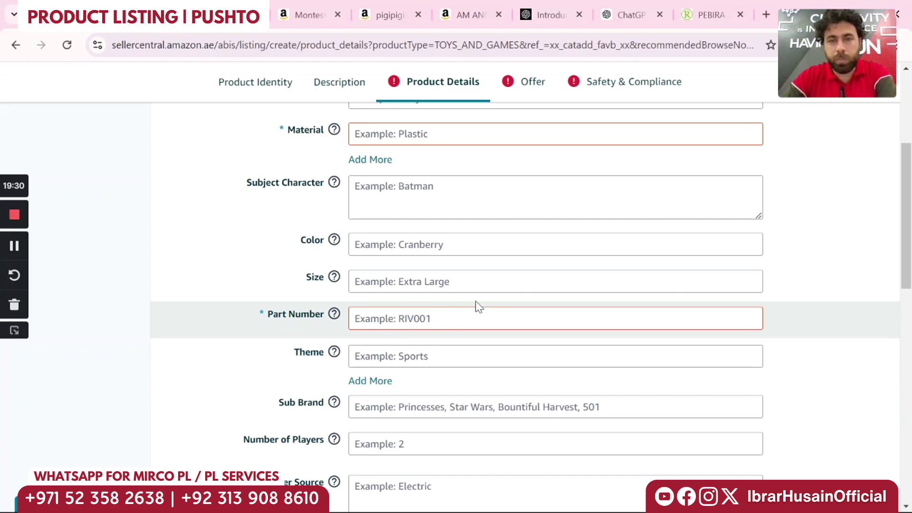
pyautogui.scroll(5, 476, 285)
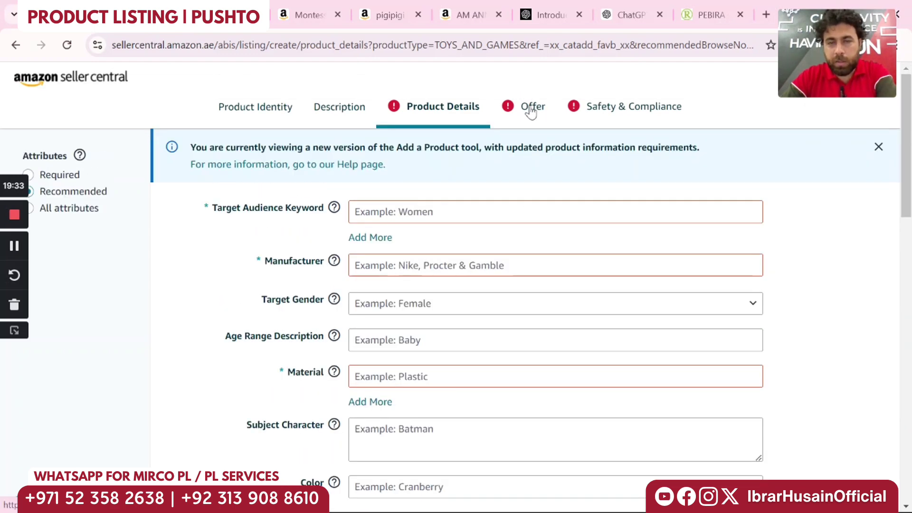
# Examine the listing's Offer section, covering quantity, price, fulfillment channel, item and package dimensions, package weight and number of boxes
pyautogui.click(531, 111)
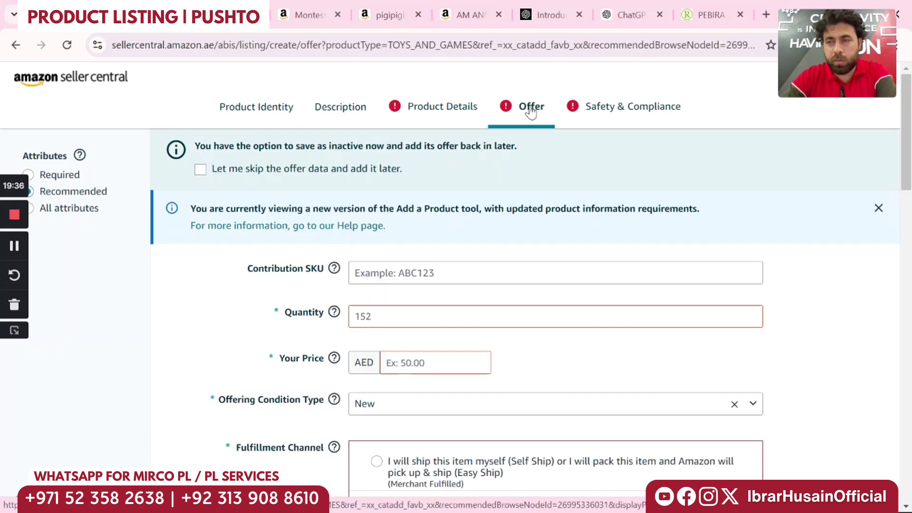
pyautogui.scroll(-3, 370, 319)
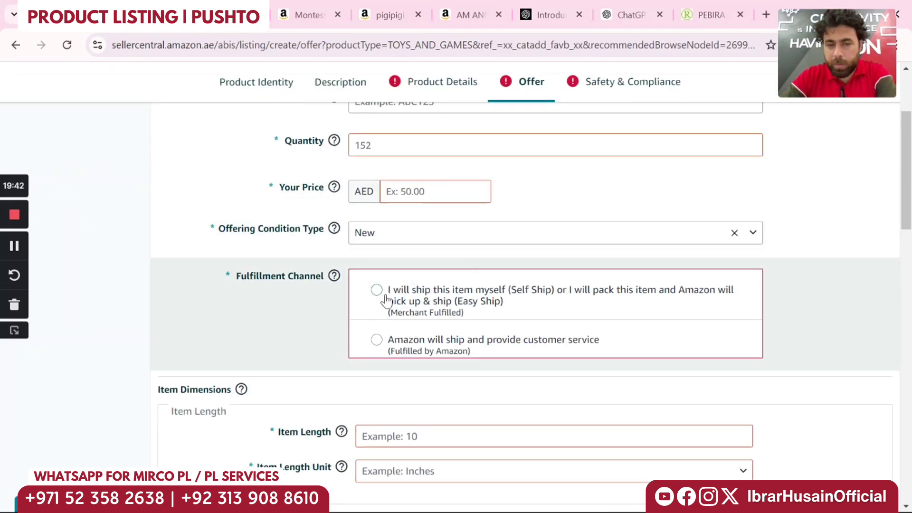
pyautogui.scroll(-3, 373, 346)
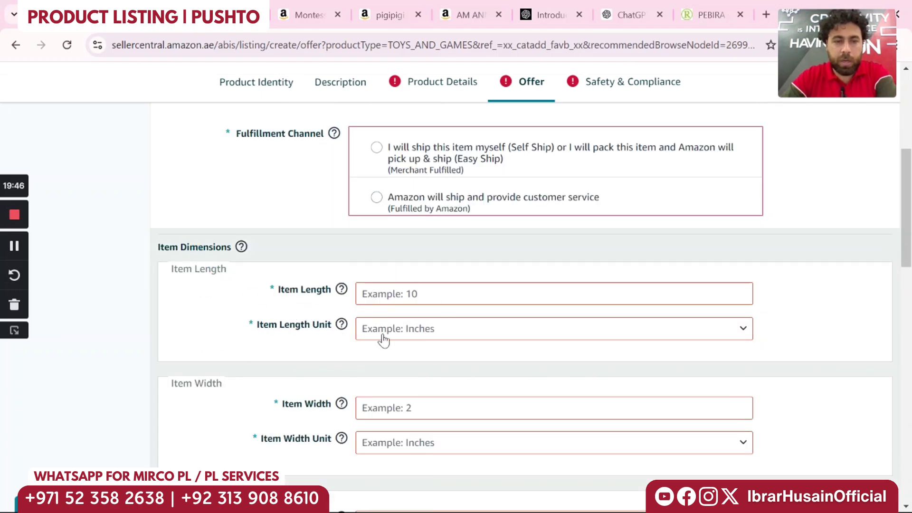
pyautogui.scroll(-4, 458, 414)
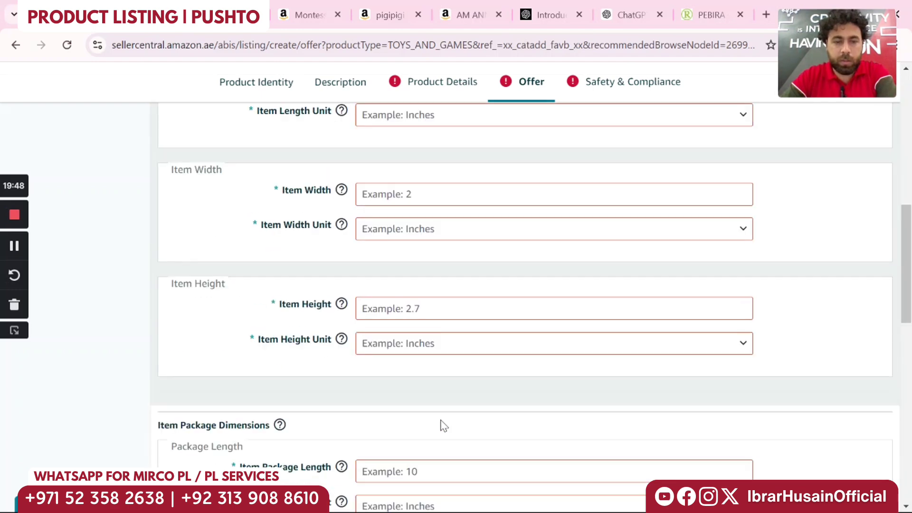
pyautogui.scroll(-4, 549, 314)
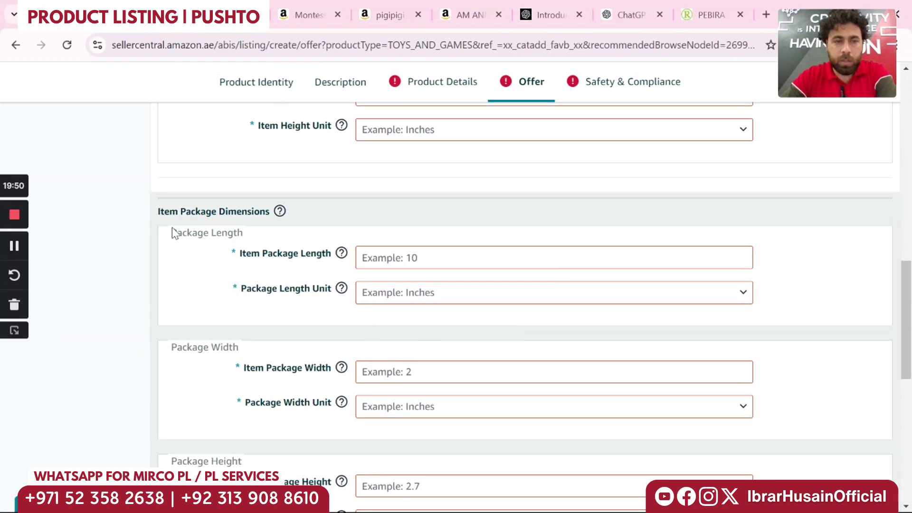
pyautogui.scroll(-4, 420, 357)
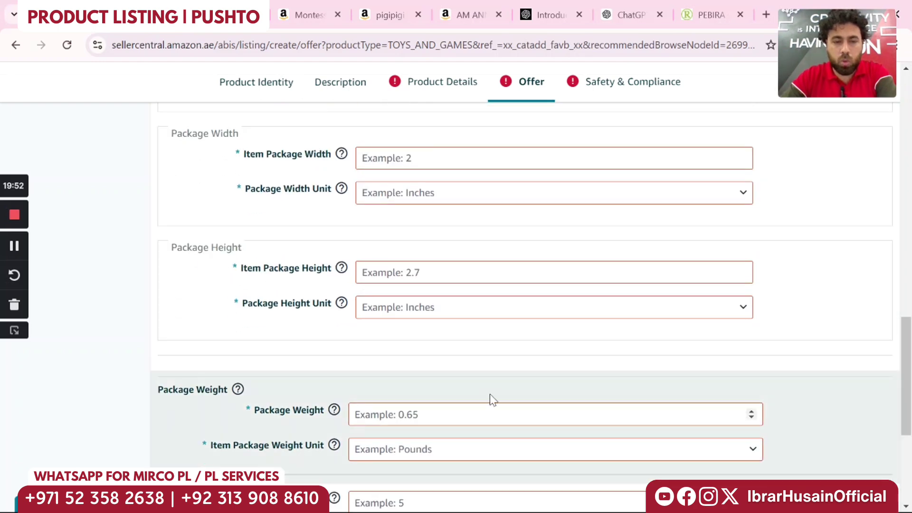
pyautogui.scroll(-4, 491, 400)
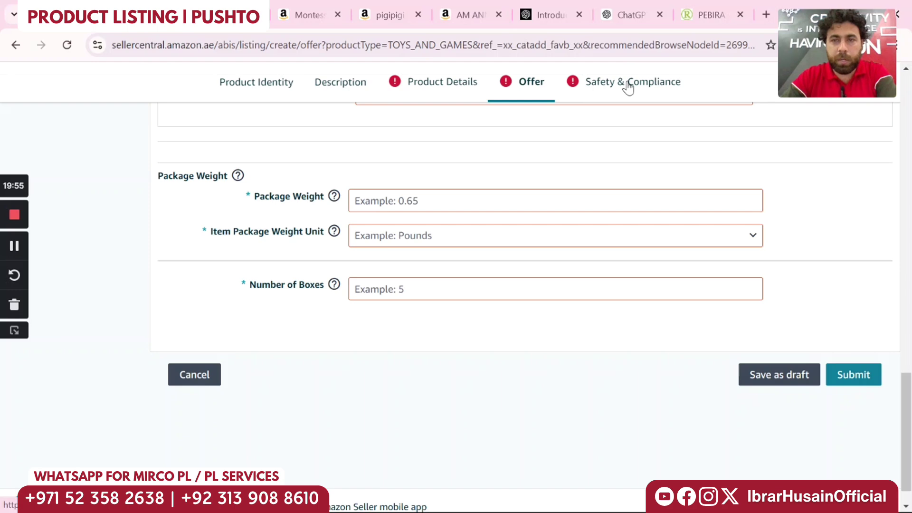
# Examine the listing's Safety & Compliance section, including safety warning, origin, batteries, dangerous goods, item weight and EU toy warnings
pyautogui.click(629, 87)
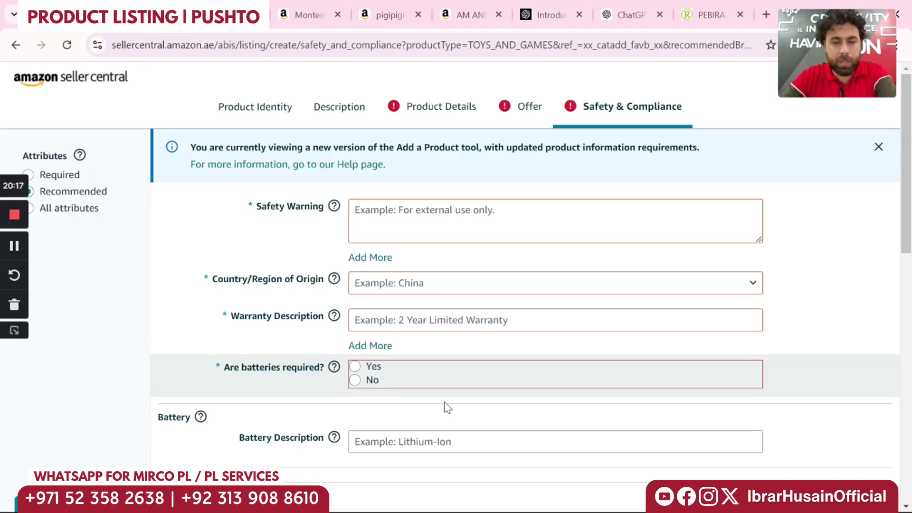
pyautogui.scroll(-5, 447, 405)
pyautogui.scroll(-8, 607, 383)
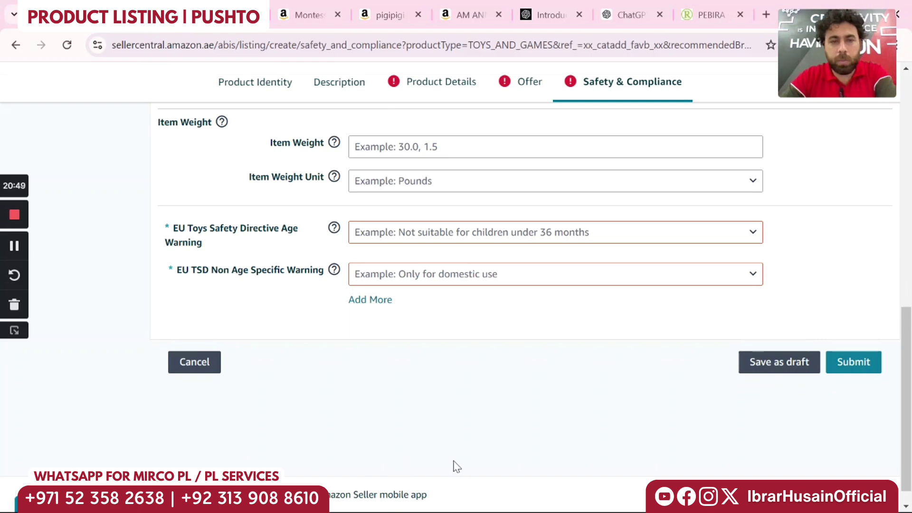
pyautogui.scroll(5, 456, 467)
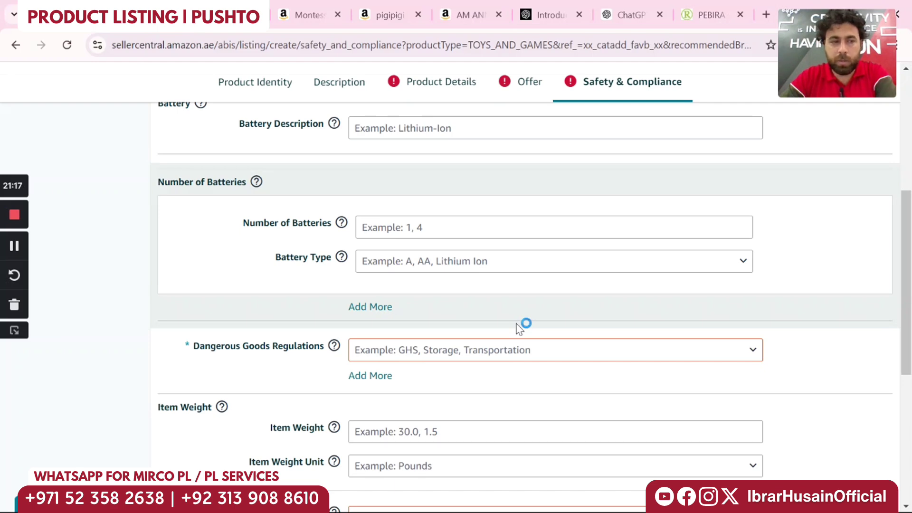
pyautogui.click(15, 216)
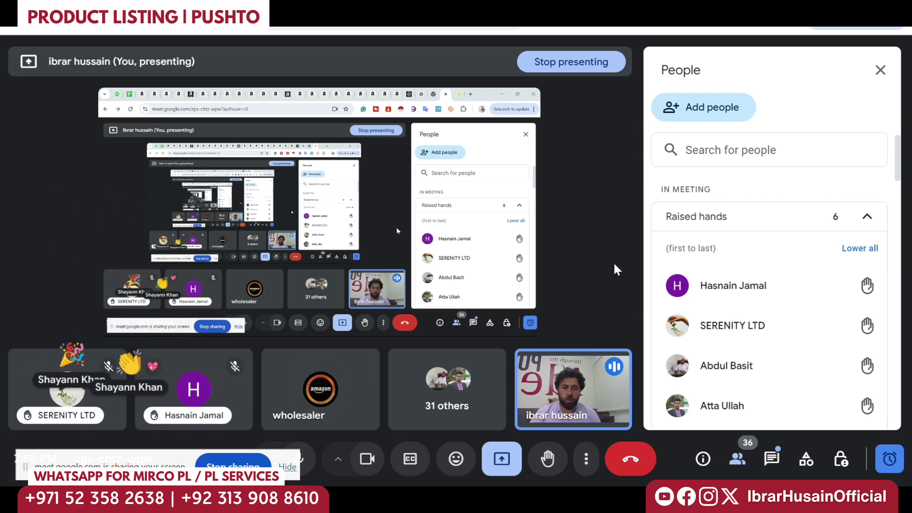
# Stop presenting the screen in the Google Meet call
pyautogui.click(512, 460)
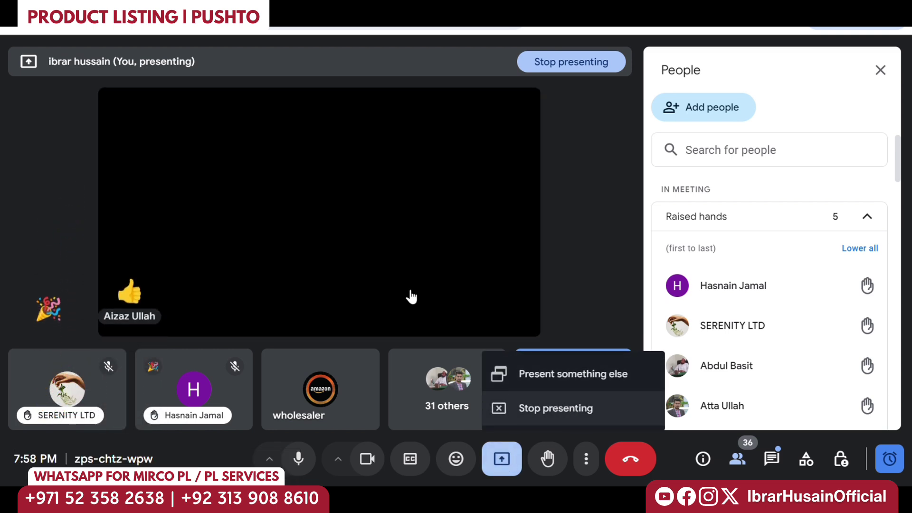
pyautogui.click(519, 234)
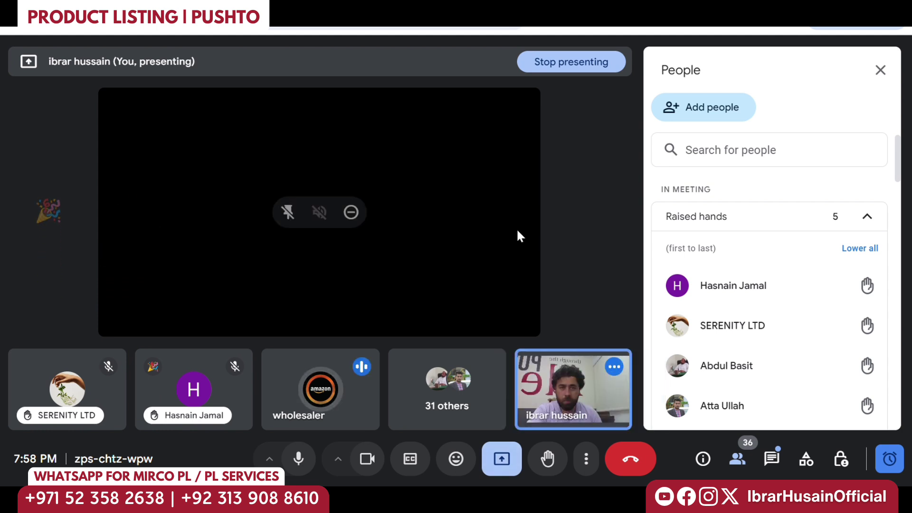
pyautogui.click(573, 71)
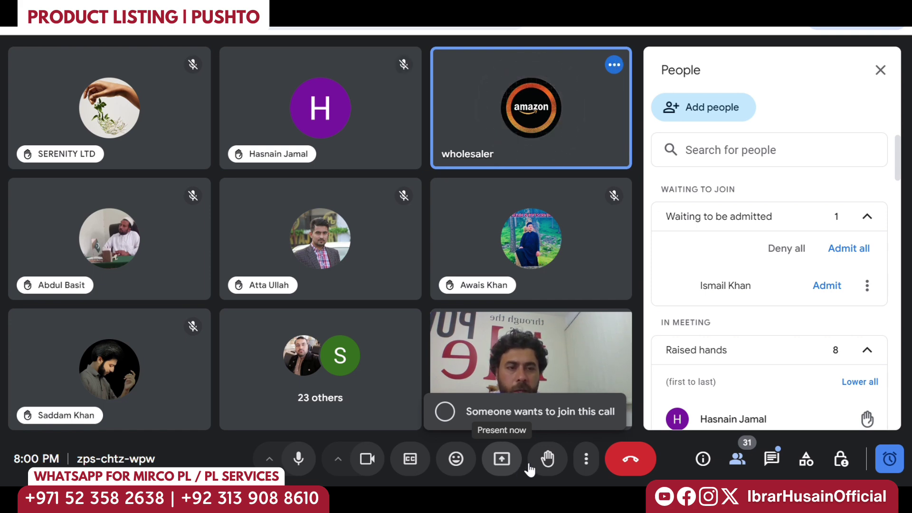
# Admit the waiting participant to the meeting and look through the list of people with raised hands
pyautogui.click(823, 288)
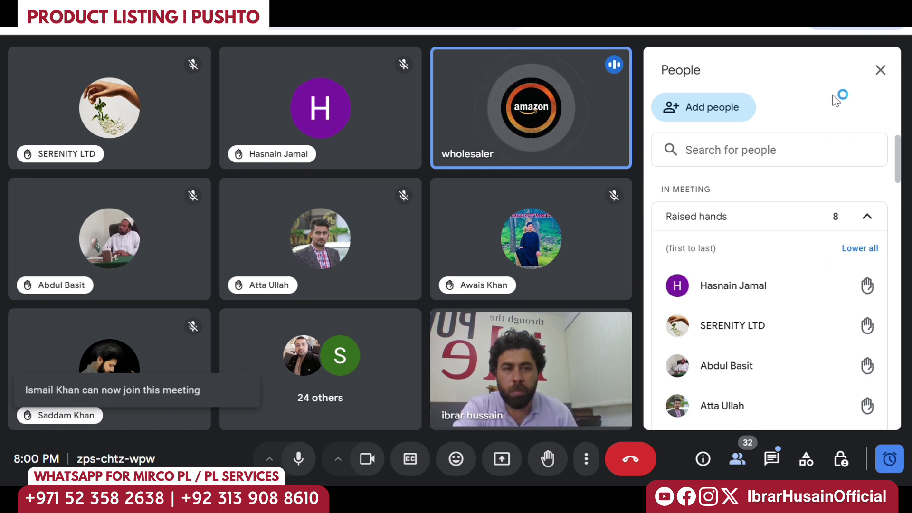
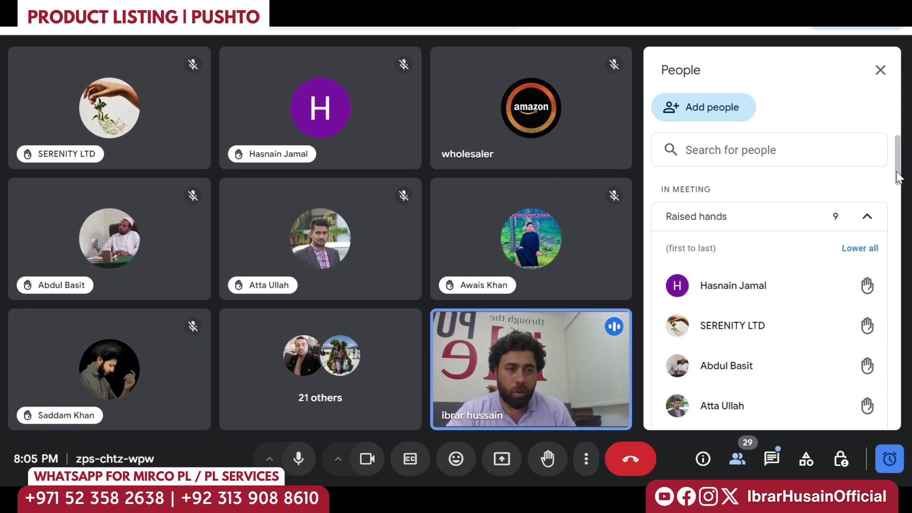
pyautogui.scroll(-3, 903, 200)
pyautogui.scroll(-2, 904, 199)
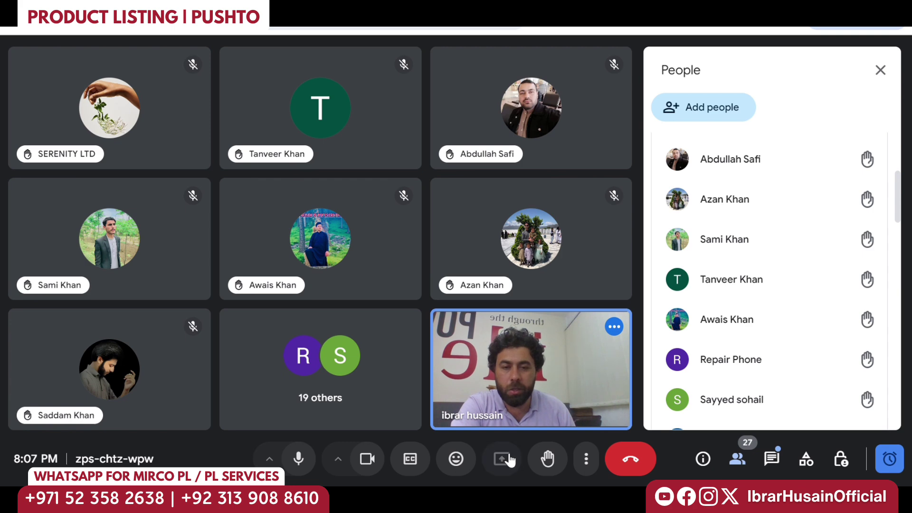
# Present the entire screen to the meeting participants
pyautogui.click(484, 446)
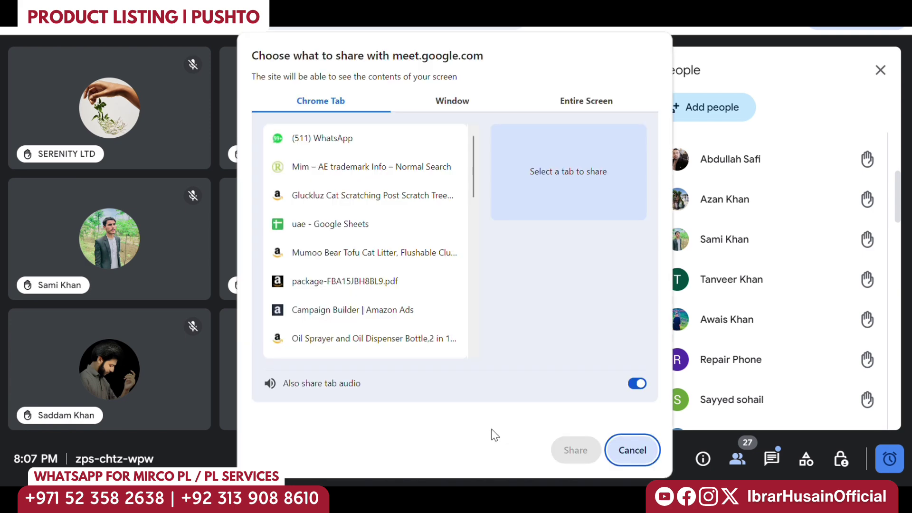
pyautogui.click(603, 104)
pyautogui.click(449, 203)
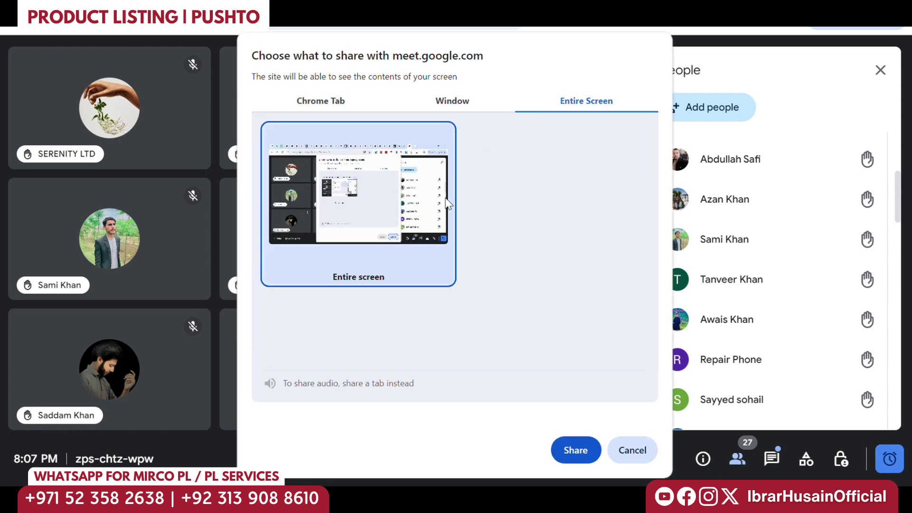
pyautogui.click(577, 452)
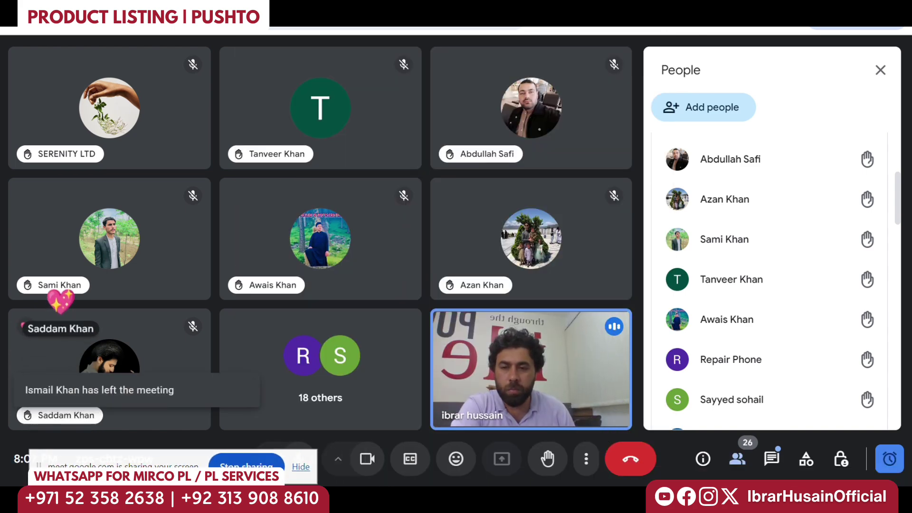
# Switch to the Chrome window with the Golden Associate silicone air fryer liner on Amazon.ae and examine its bullet points, product information and reviews
pyautogui.moveTo(523, 475)
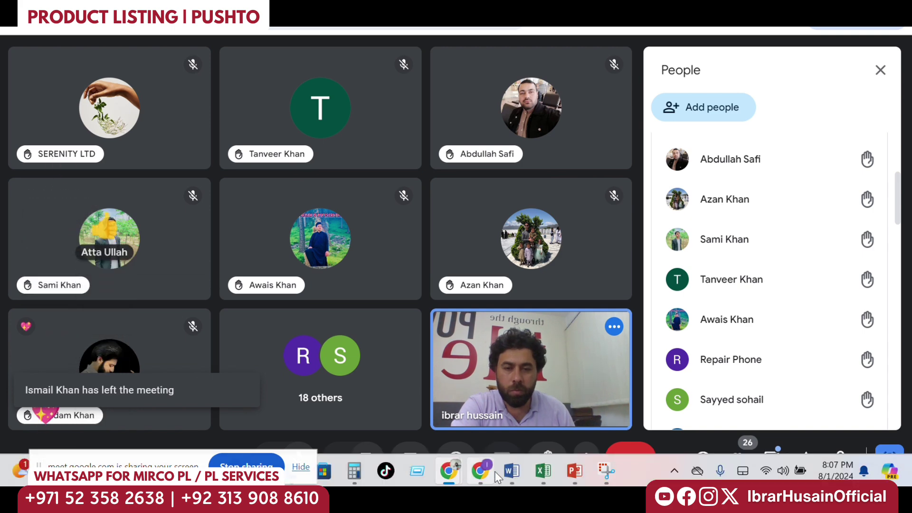
pyautogui.moveTo(484, 473)
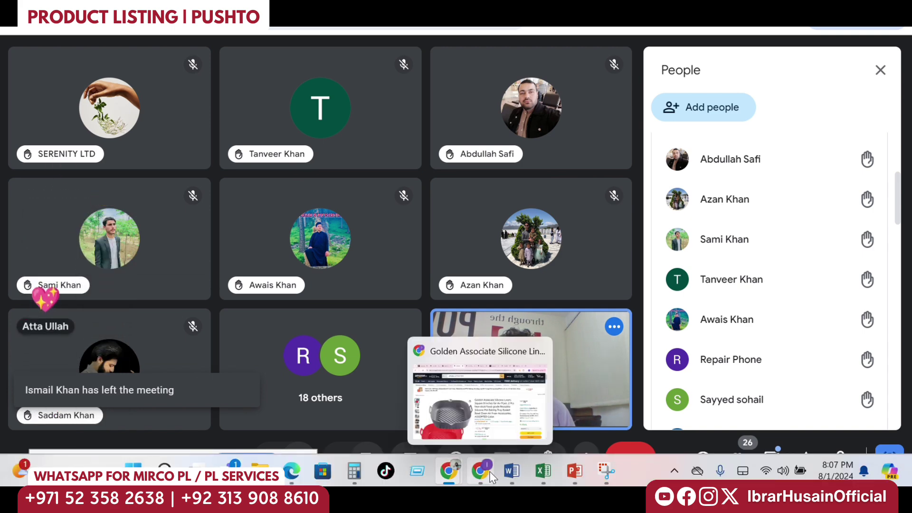
pyautogui.click(487, 413)
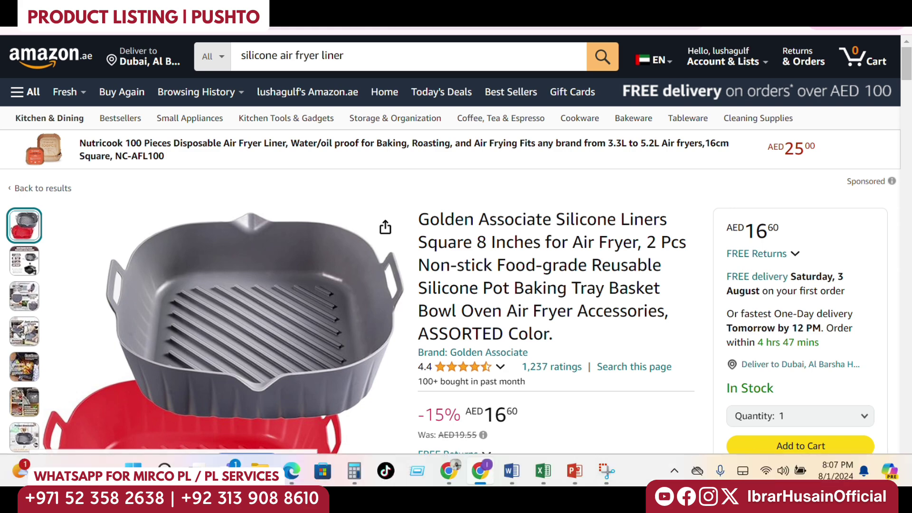
pyautogui.moveTo(511, 483)
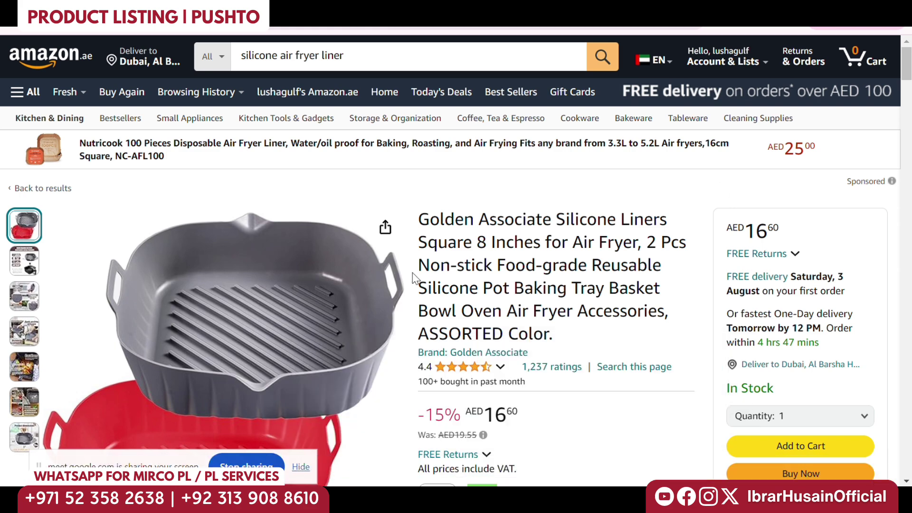
pyautogui.scroll(-18, 444, 311)
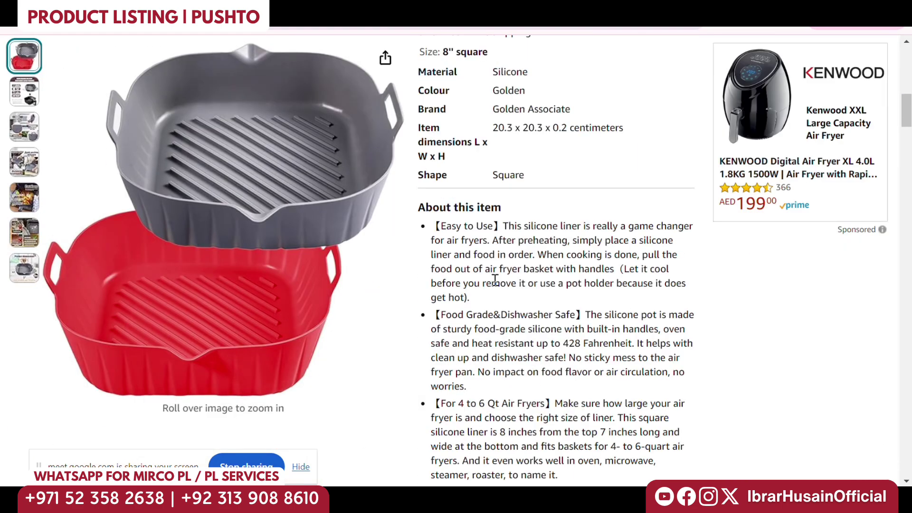
pyautogui.scroll(-15, 495, 281)
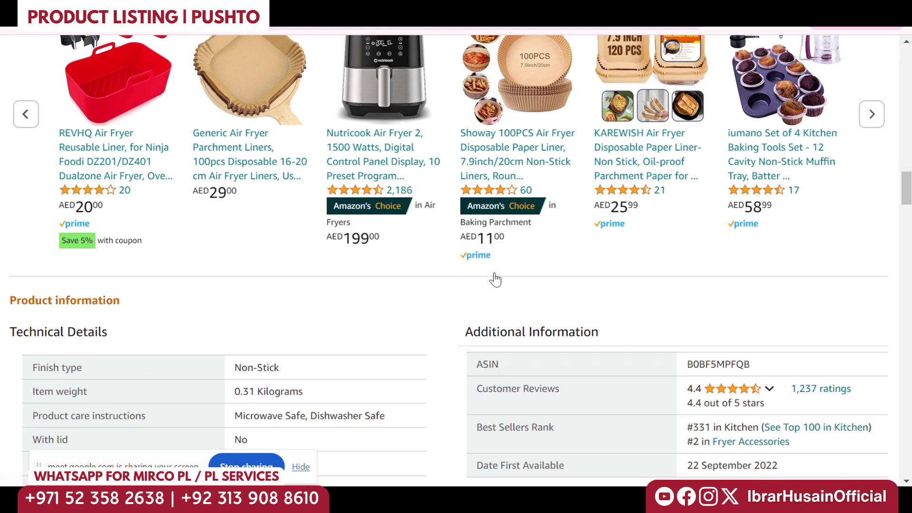
pyautogui.scroll(-12, 495, 280)
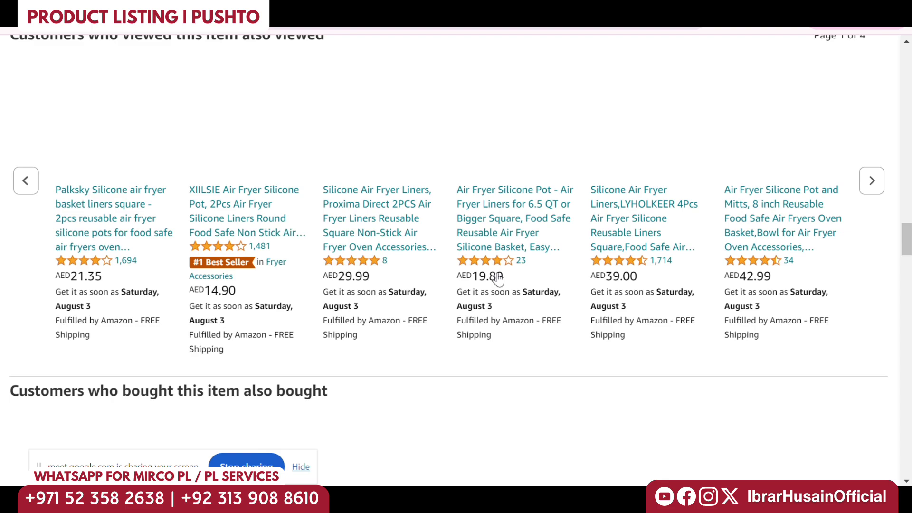
pyautogui.scroll(-12, 497, 276)
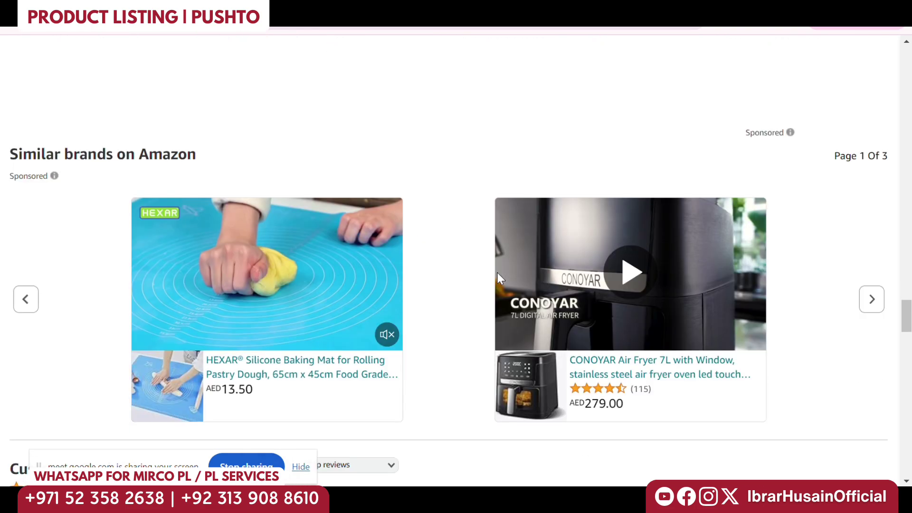
pyautogui.scroll(-8, 499, 278)
pyautogui.scroll(-5, 507, 279)
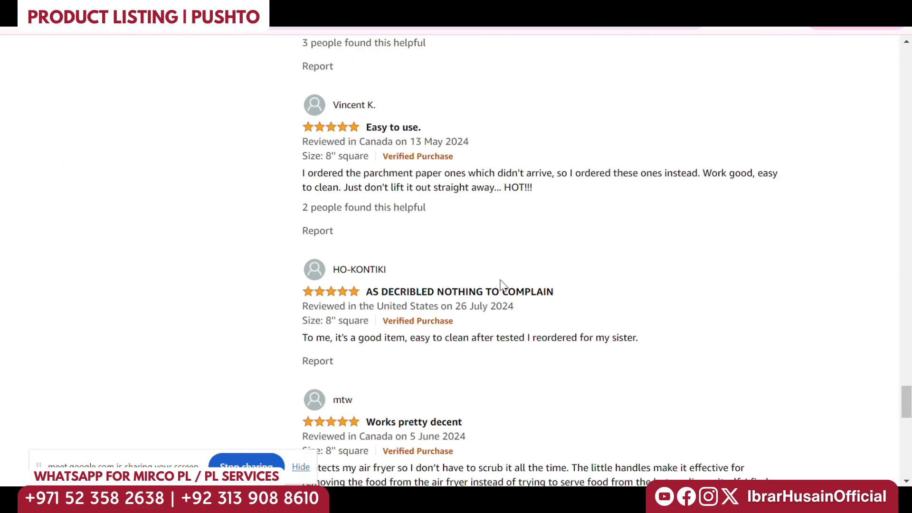
pyautogui.scroll(15, 499, 281)
pyautogui.scroll(6, 485, 275)
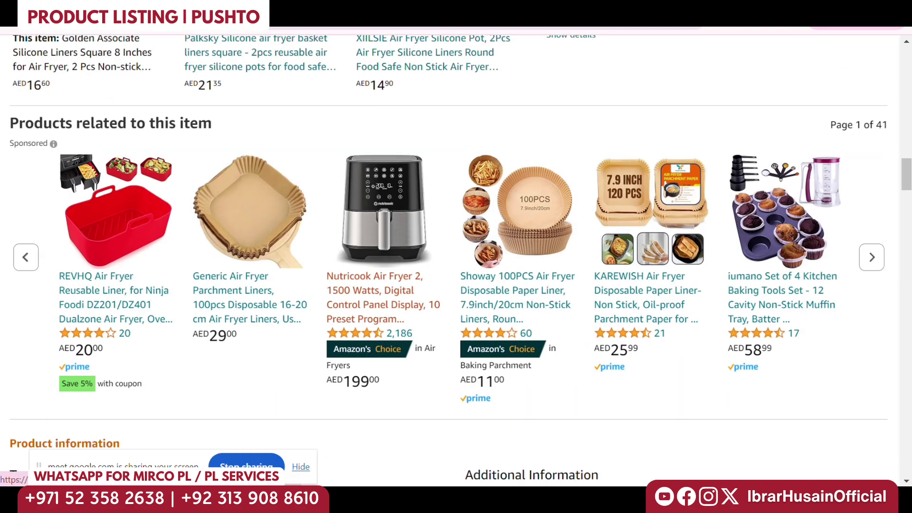
# Search Google for amazon in a new browser tab
pyautogui.hotkey('ctrl', 't')
pyautogui.click(412, 275)
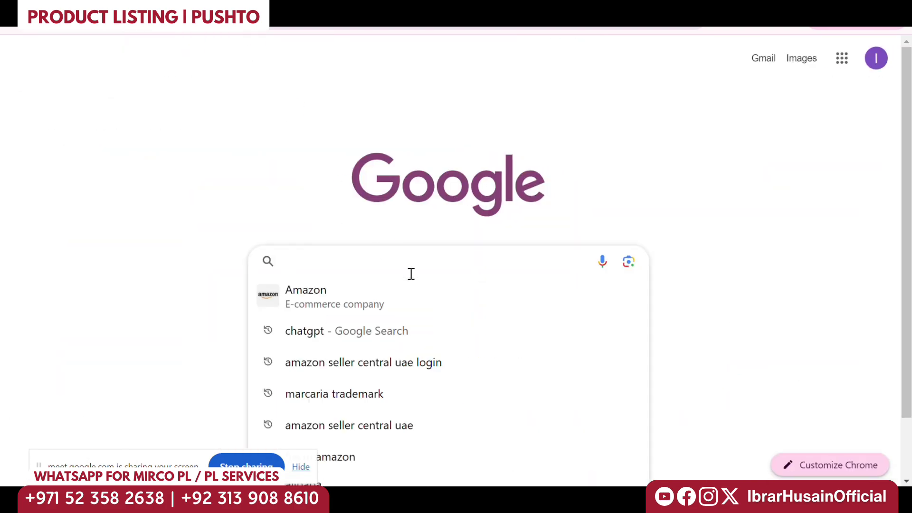
pyautogui.click(368, 310)
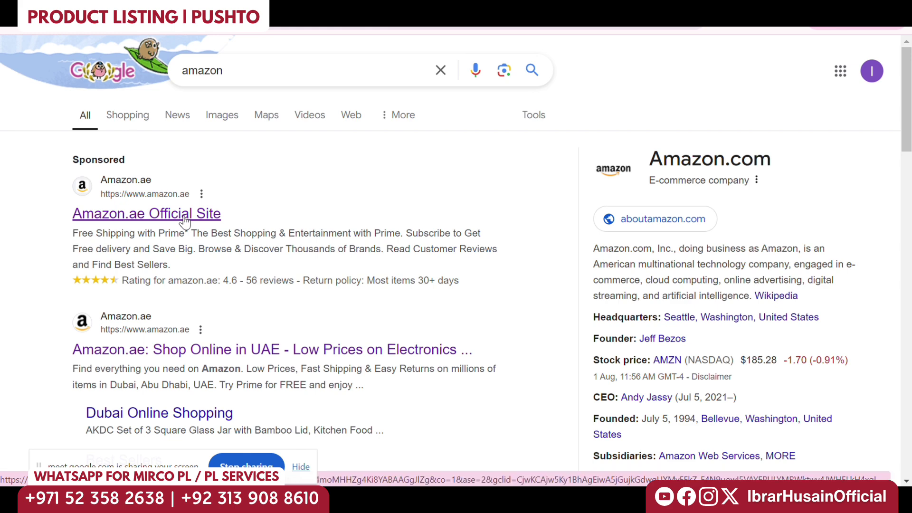
# Open the Amazon.ae official site from the search results and go to its Sell on Amazon page
pyautogui.click(388, 217)
pyautogui.scroll(-10, 463, 233)
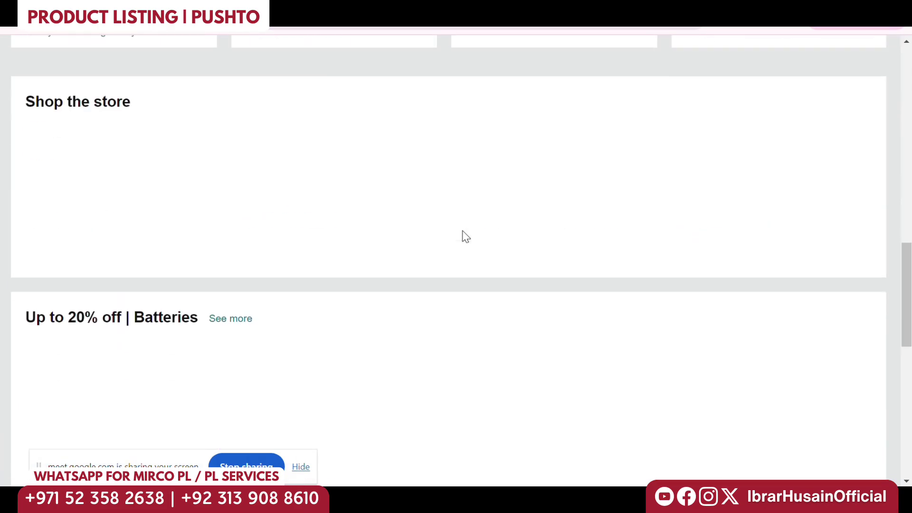
pyautogui.scroll(-10, 463, 232)
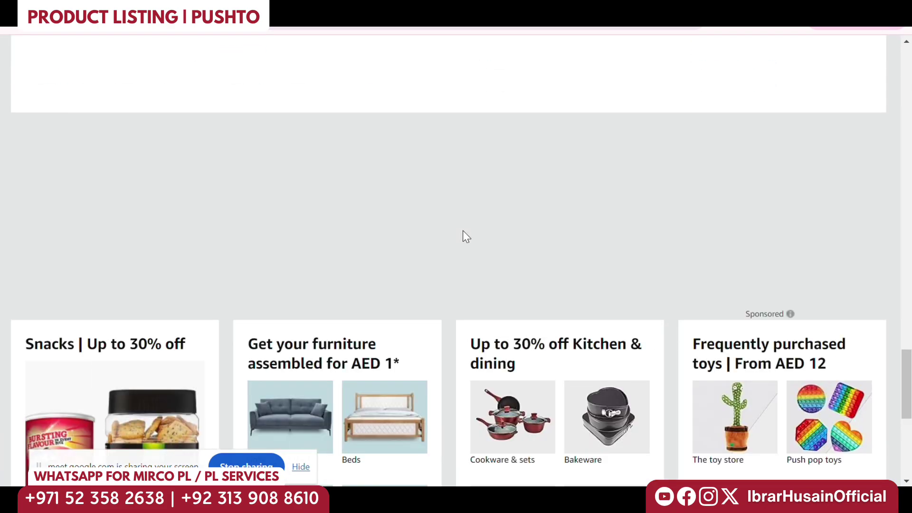
pyautogui.scroll(-15, 464, 233)
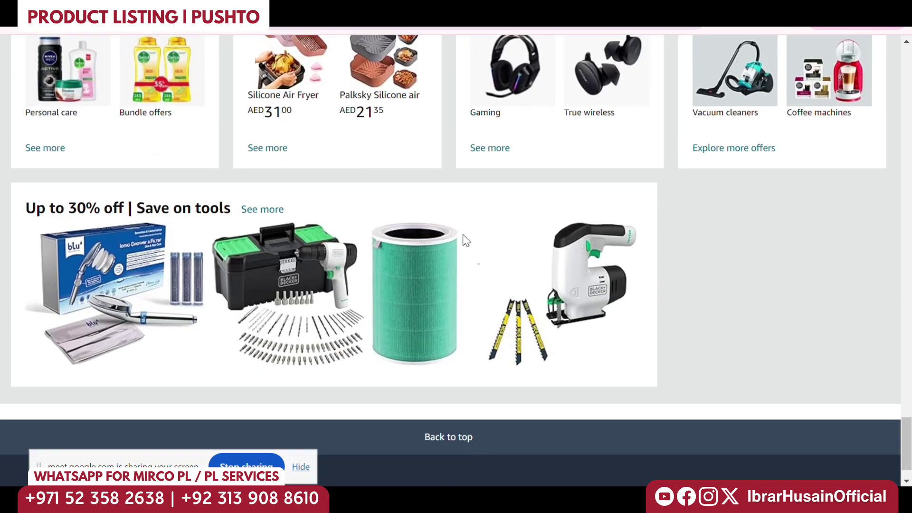
pyautogui.scroll(-8, 463, 236)
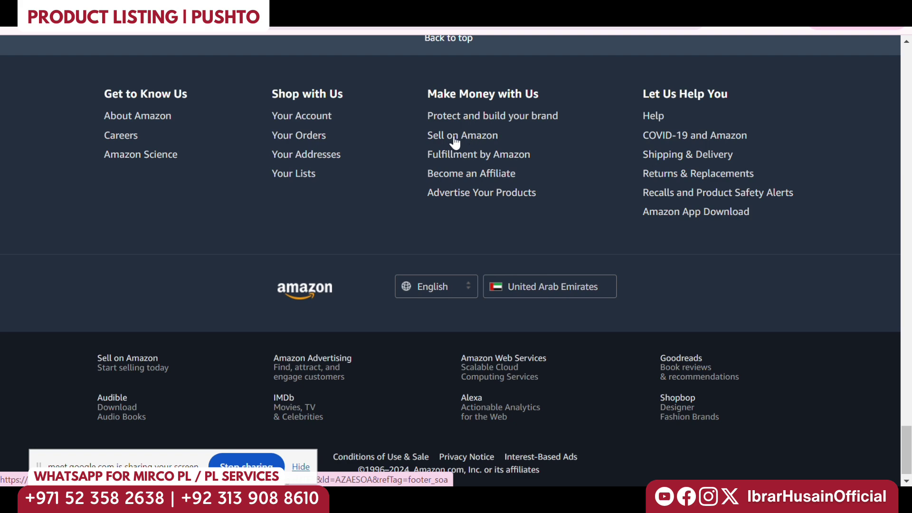
pyautogui.click(467, 137)
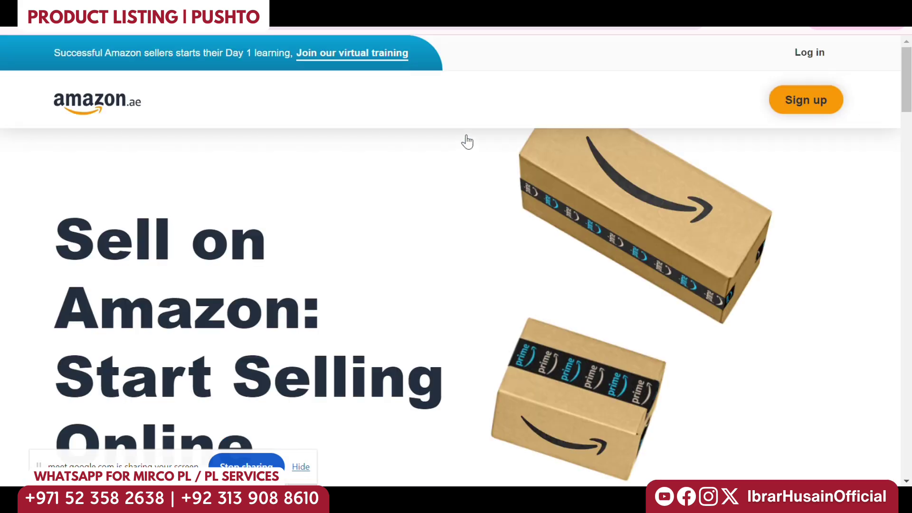
# Open the What to sell on Amazon guide and go to its Product categories table
pyautogui.scroll(-10, 467, 142)
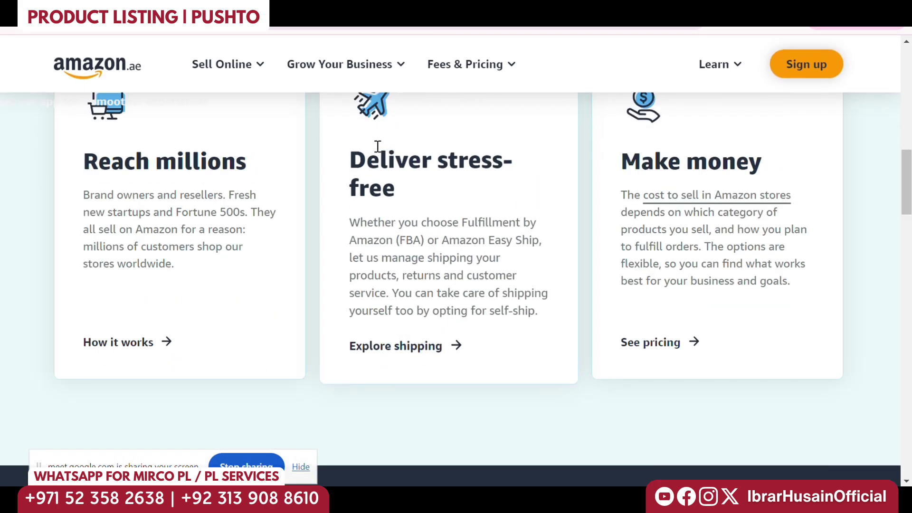
pyautogui.moveTo(221, 72)
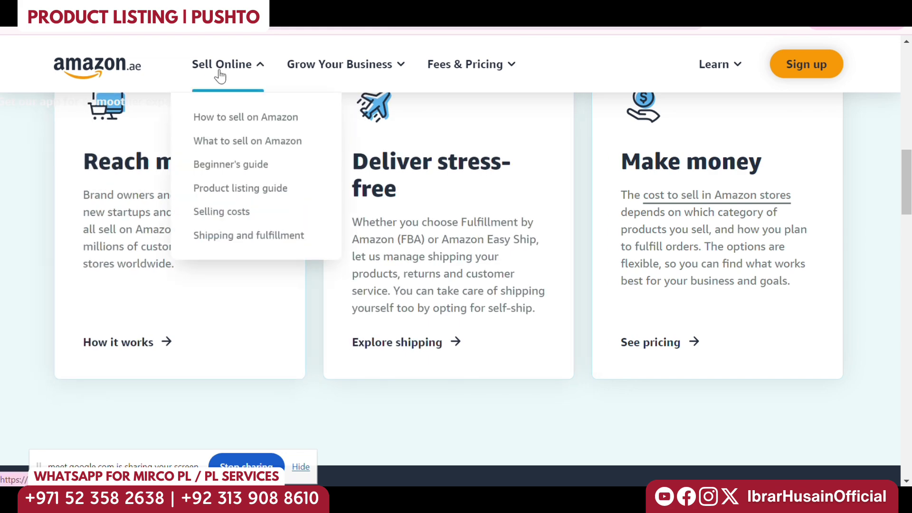
pyautogui.click(234, 143)
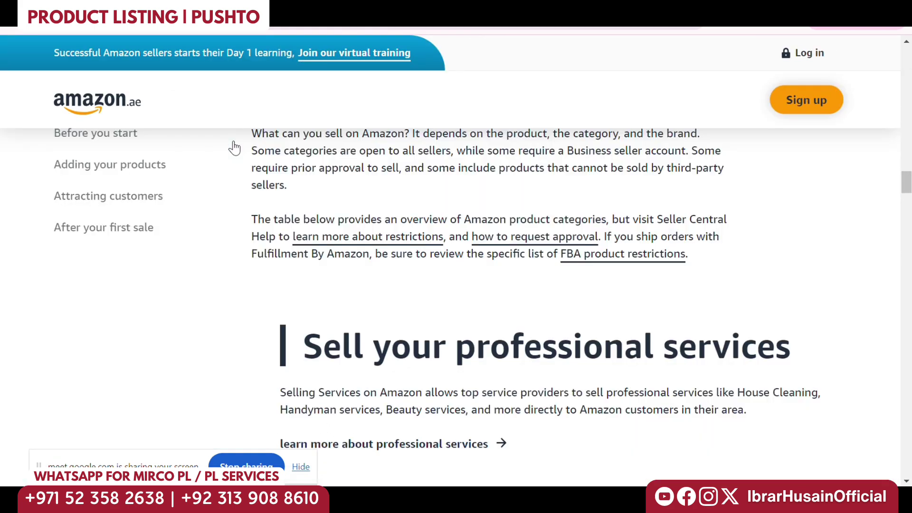
pyautogui.scroll(-10, 467, 219)
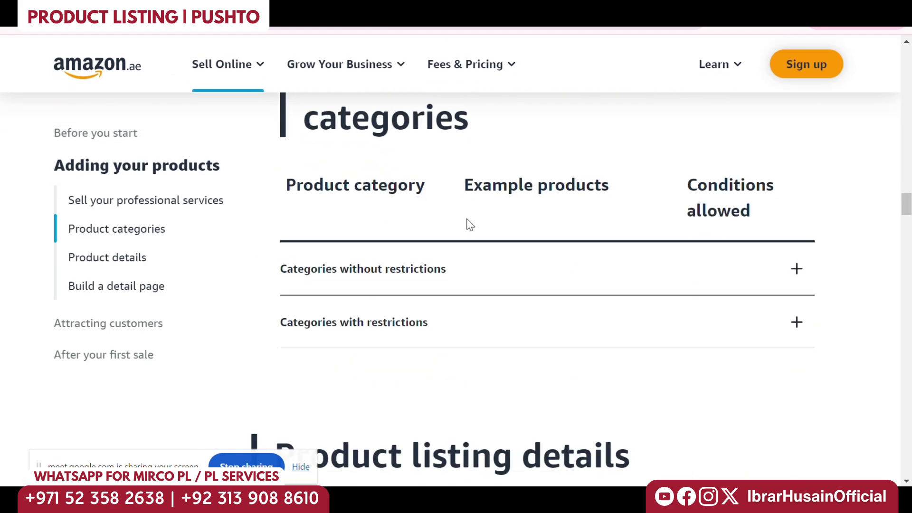
pyautogui.scroll(1, 356, 161)
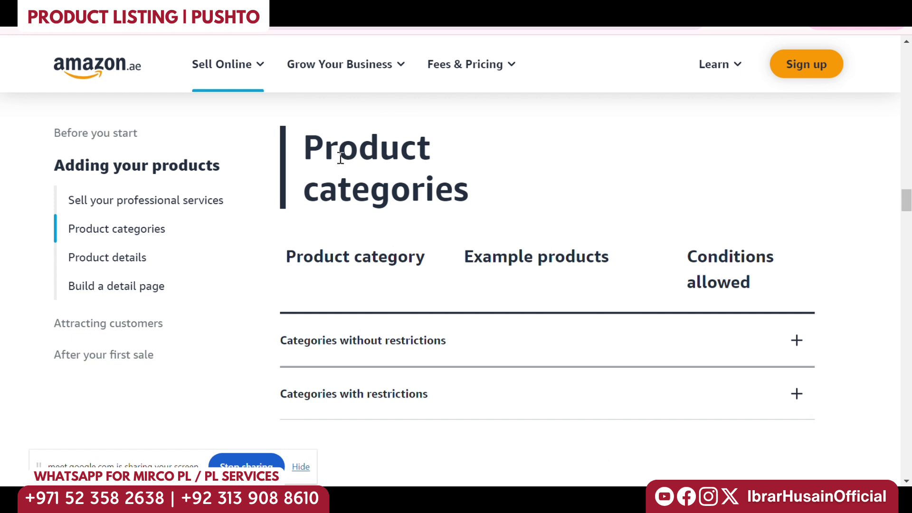